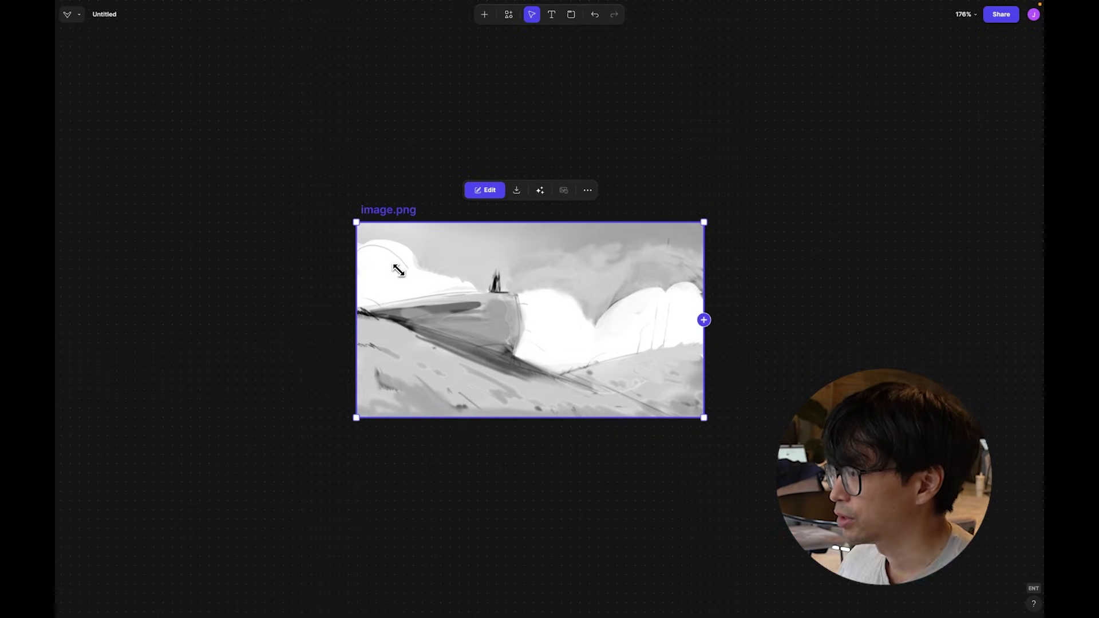
# Link a new Modify block to image.png from its + connector's Basic blocks list
pyautogui.click(740, 313)
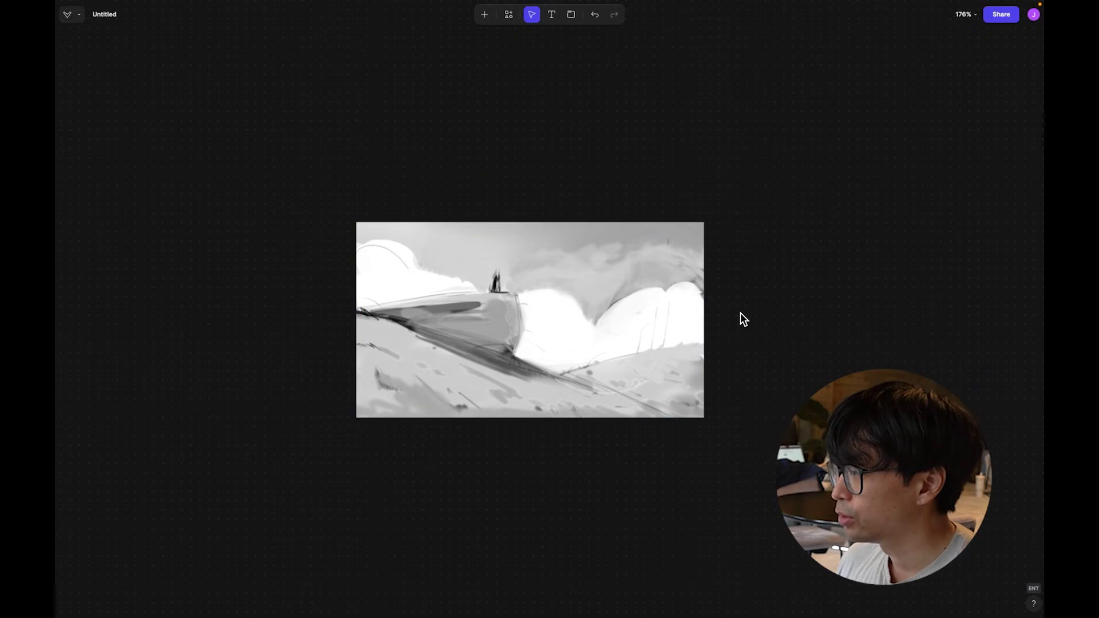
pyautogui.click(688, 313)
pyautogui.click(704, 319)
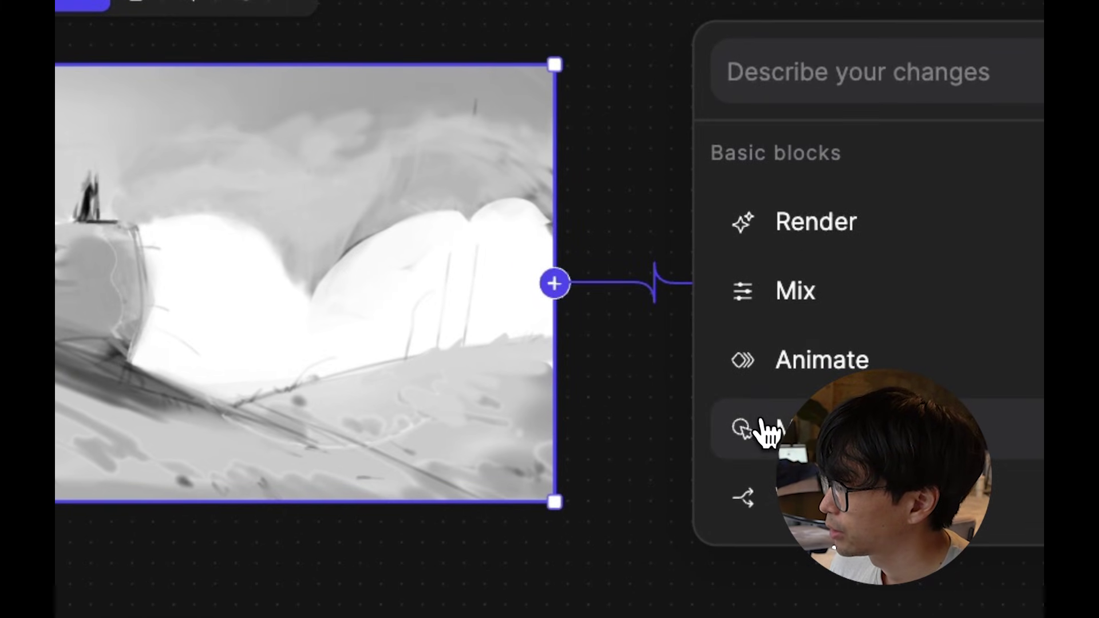
pyautogui.click(767, 430)
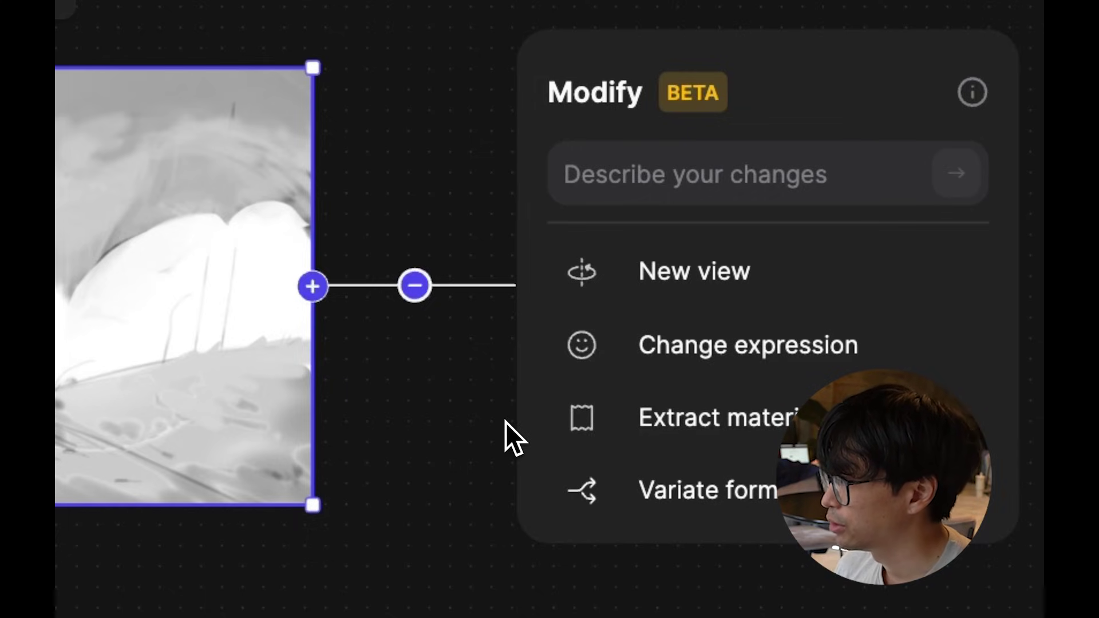
# Shuffle suggested prompts and browse Change… ideas, then select the 'Make clouds more dramatic' text
pyautogui.click(587, 199)
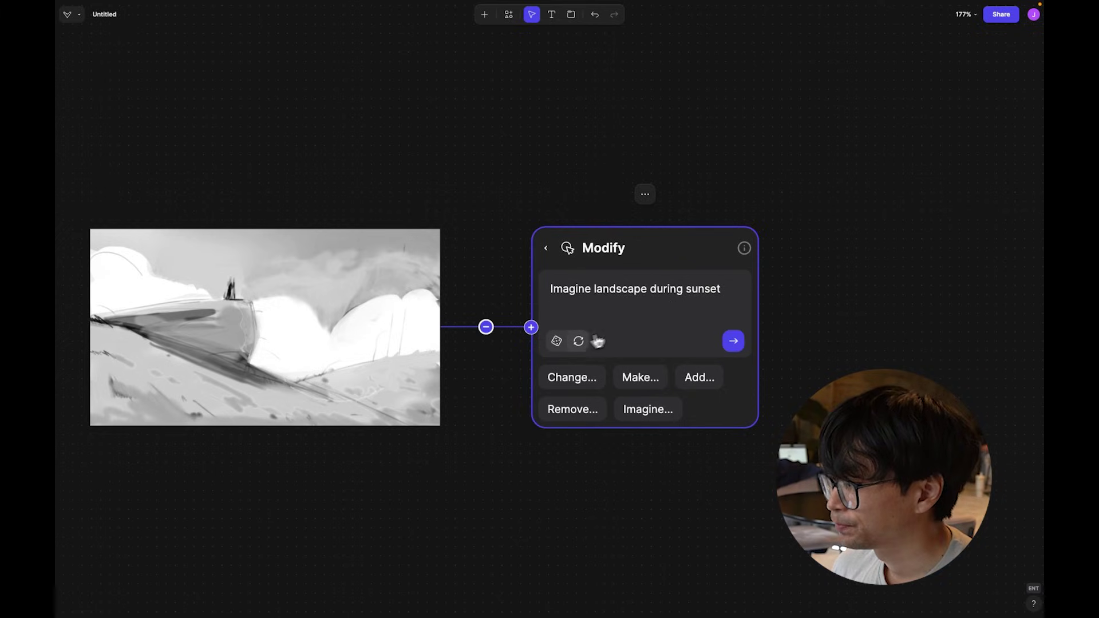
pyautogui.click(556, 343)
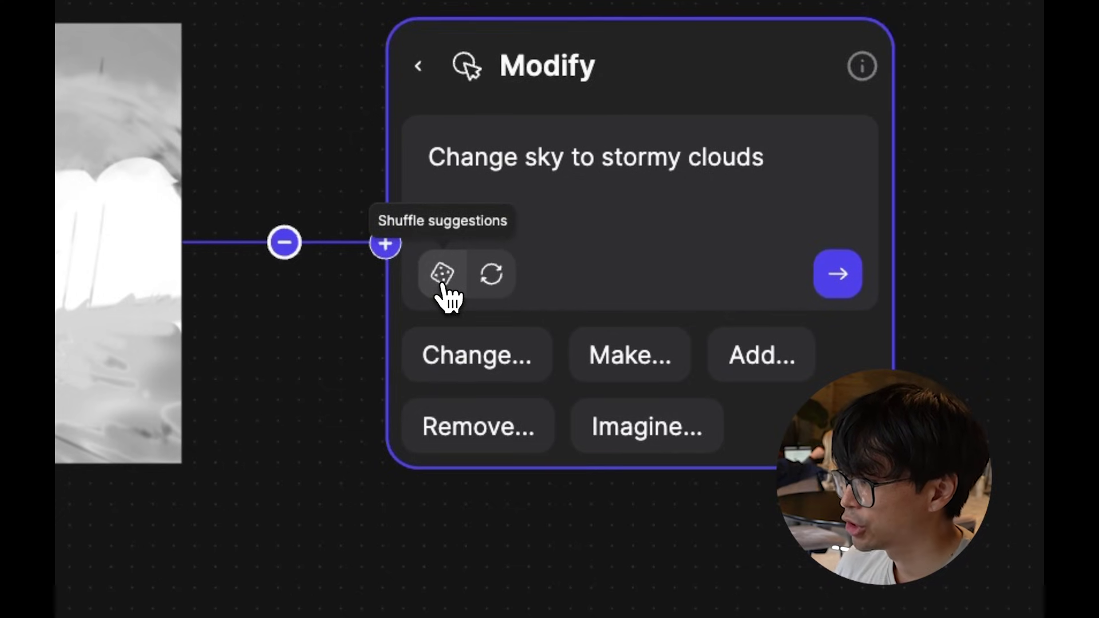
pyautogui.click(444, 286)
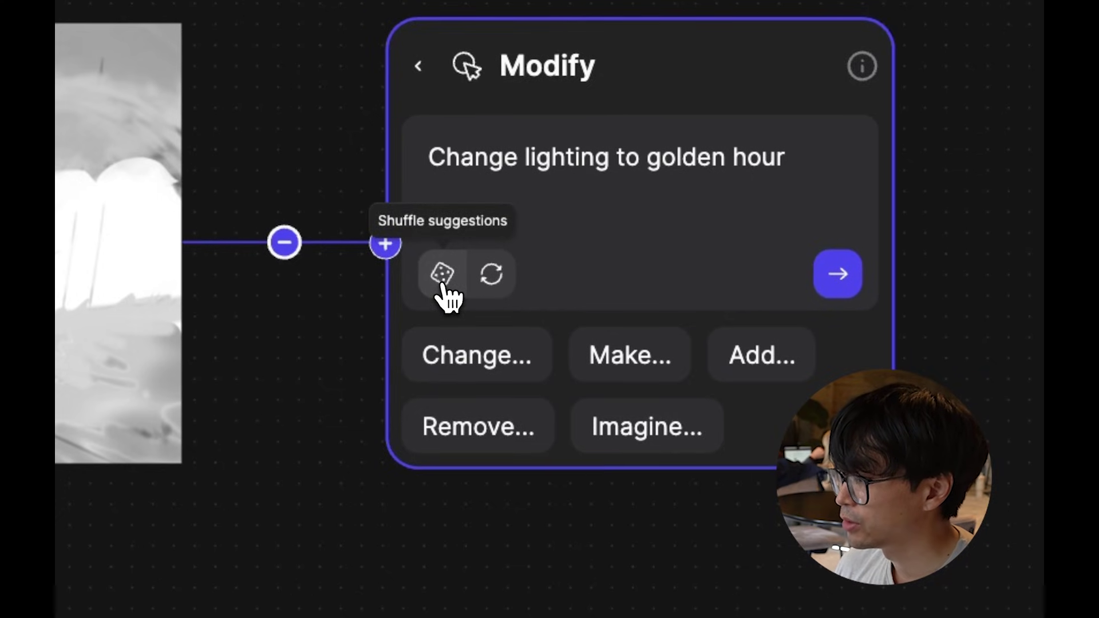
pyautogui.click(443, 286)
pyautogui.click(444, 286)
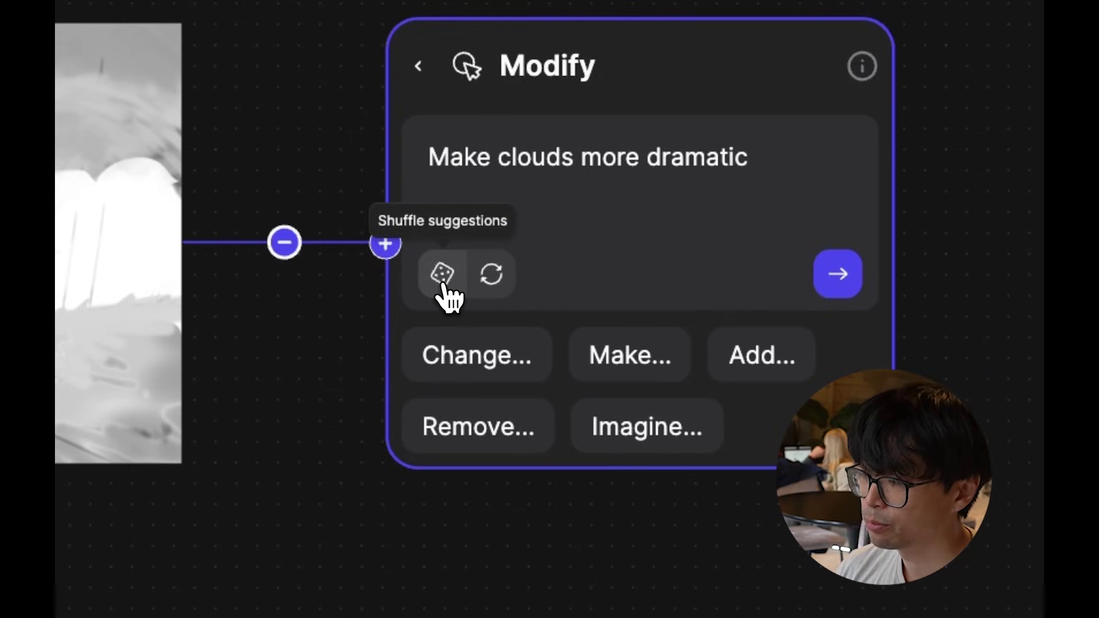
pyautogui.click(461, 359)
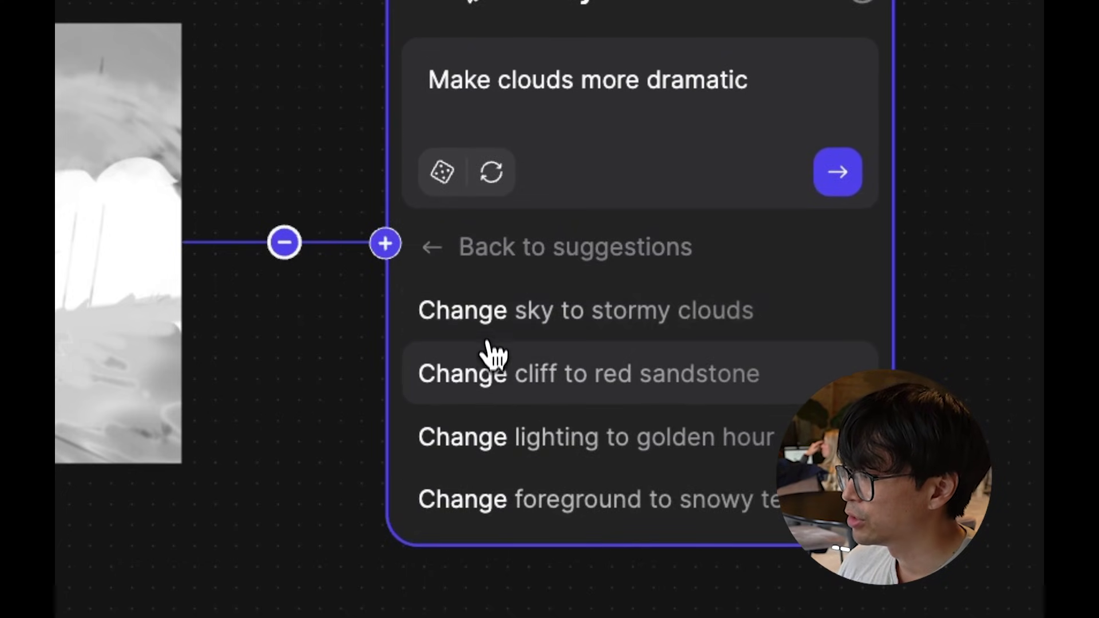
pyautogui.click(448, 264)
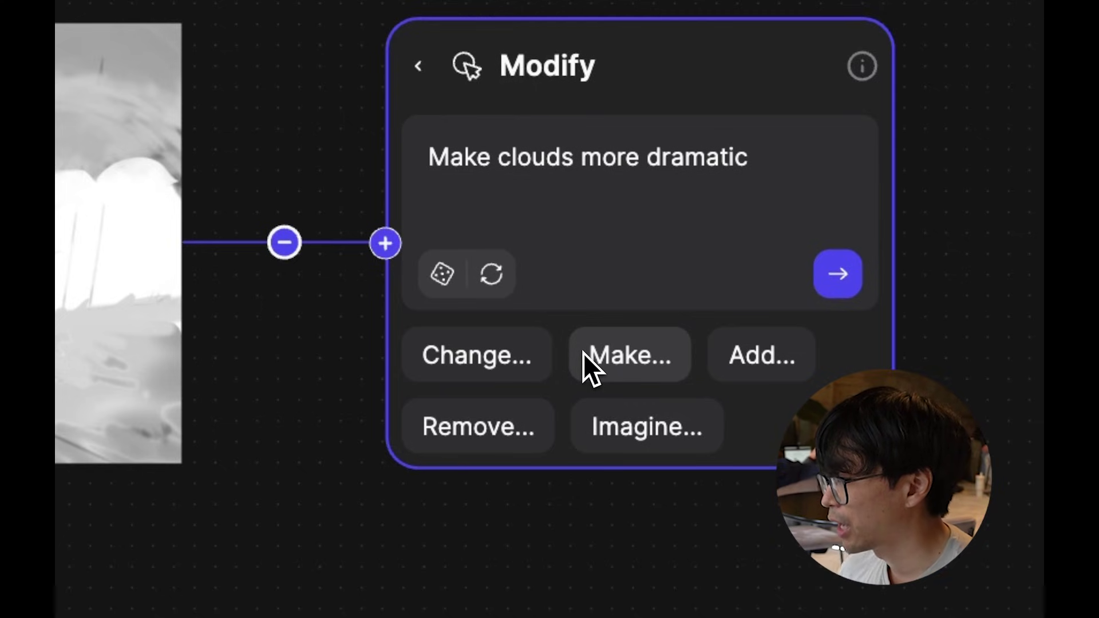
pyautogui.click(624, 186)
pyautogui.hotkey('ctrl', 'shift', 'Left')
pyautogui.hotkey('ctrl', 'shift', 'Left')
pyautogui.hotkey('ctrl', 'shift', 'Left')
pyautogui.hotkey('ctrl', 'shift', 'Left')
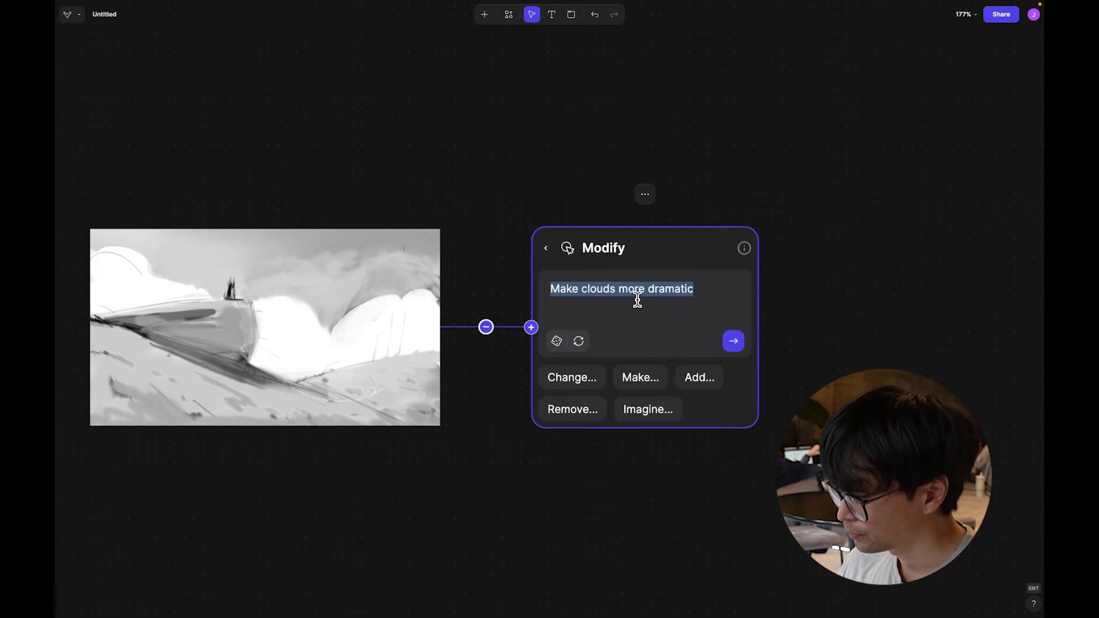
# Replace the prompt with 'render this concept image of a lone wanderer with a large stick in a landscape environment concept.'
pyautogui.press('BackSpace')
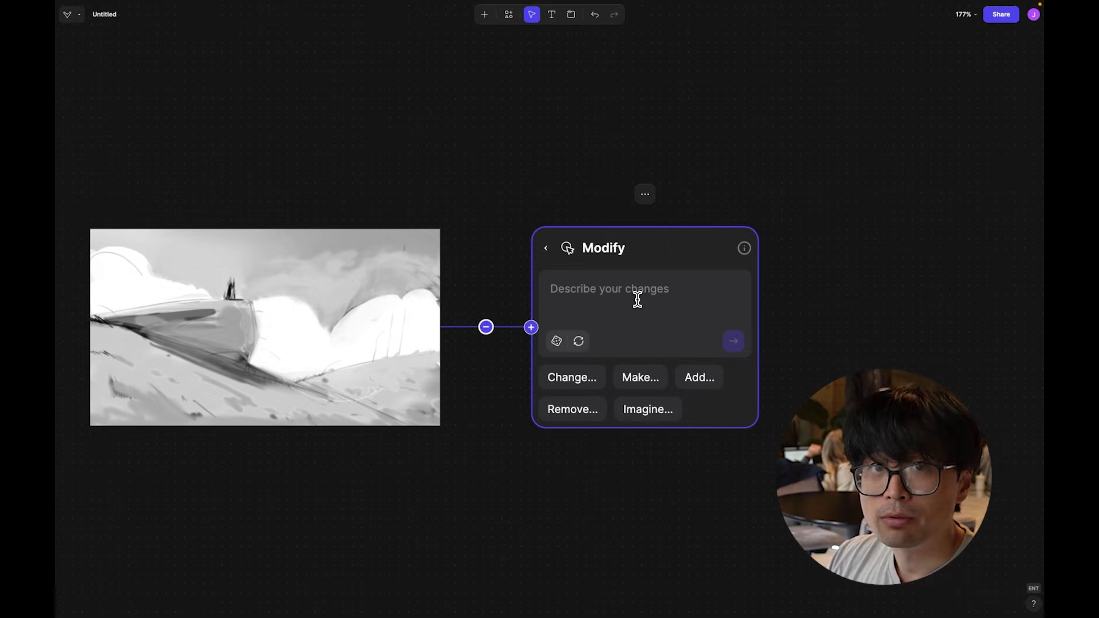
pyautogui.write('r')
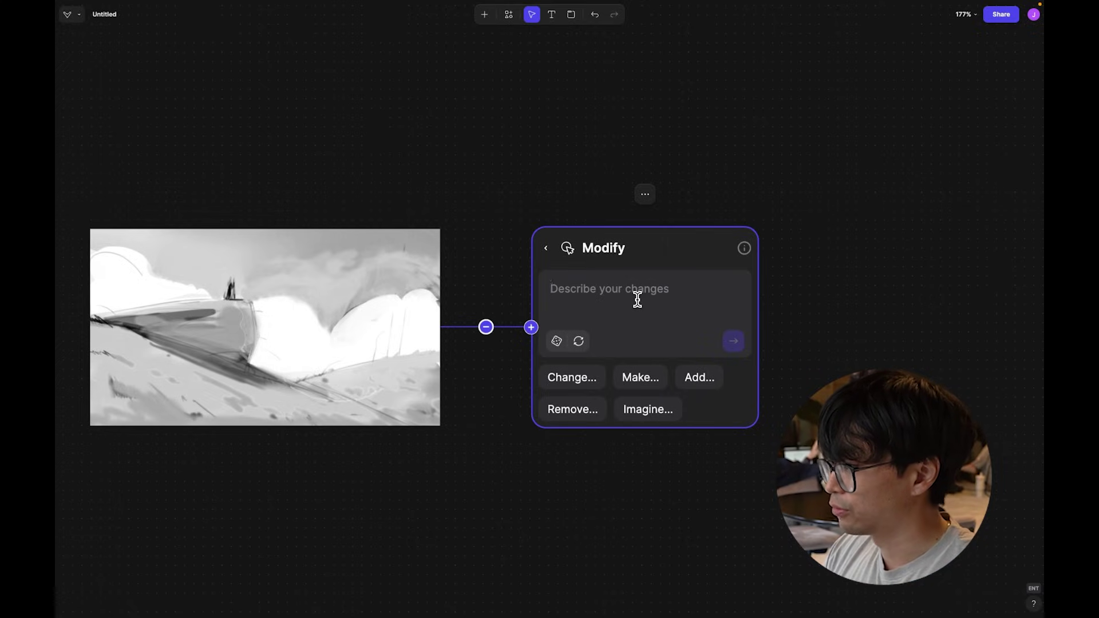
pyautogui.write('ender this ')
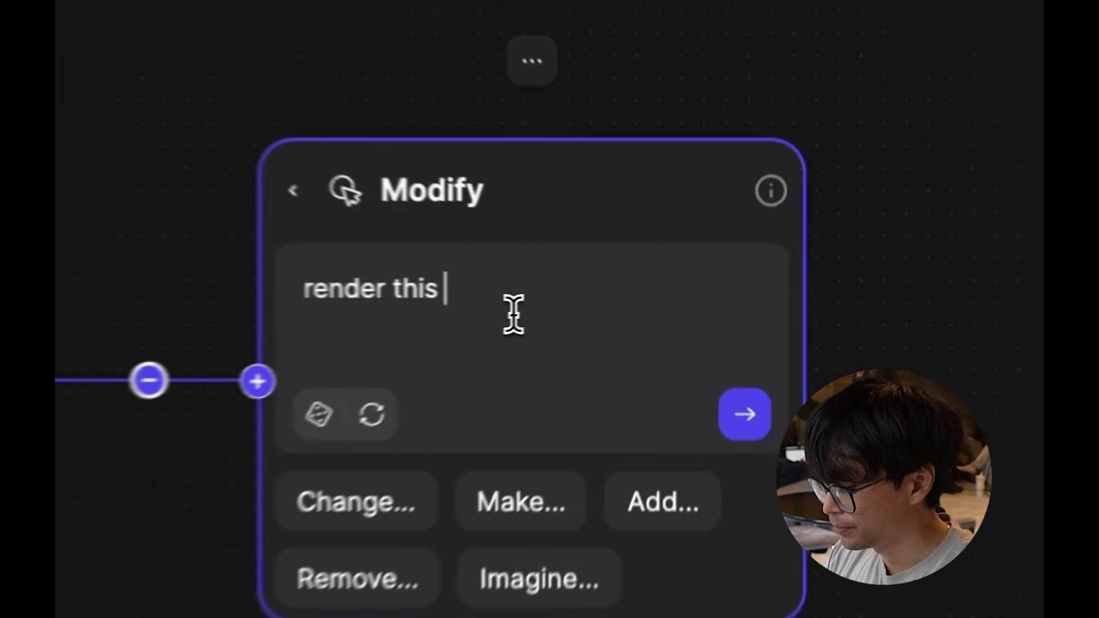
pyautogui.write('concept s')
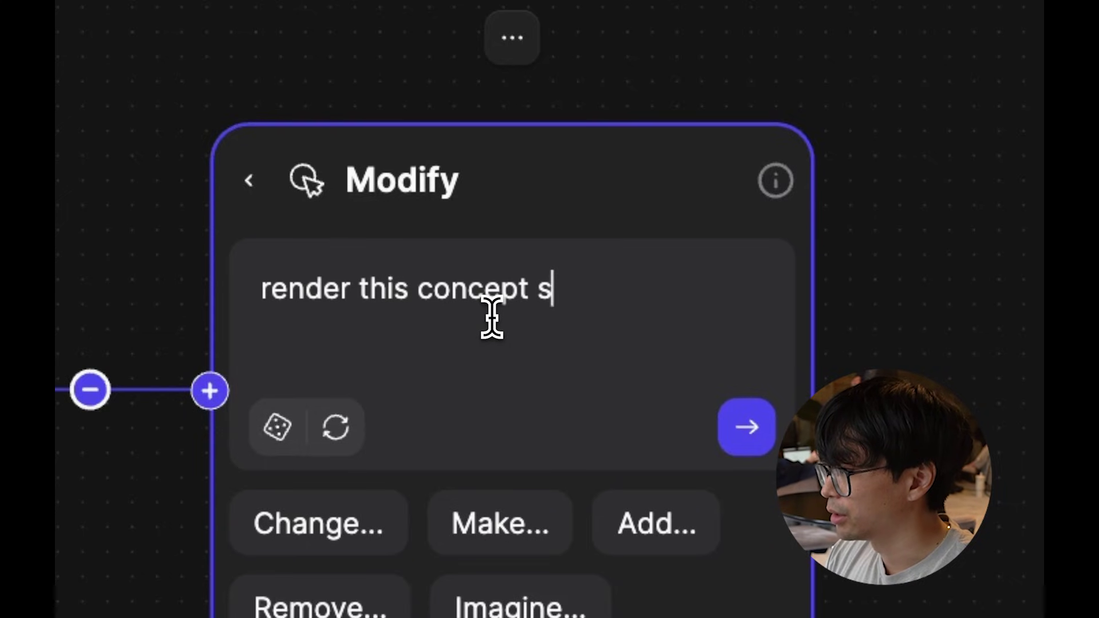
pyautogui.press('BackSpace')
pyautogui.write('image of ')
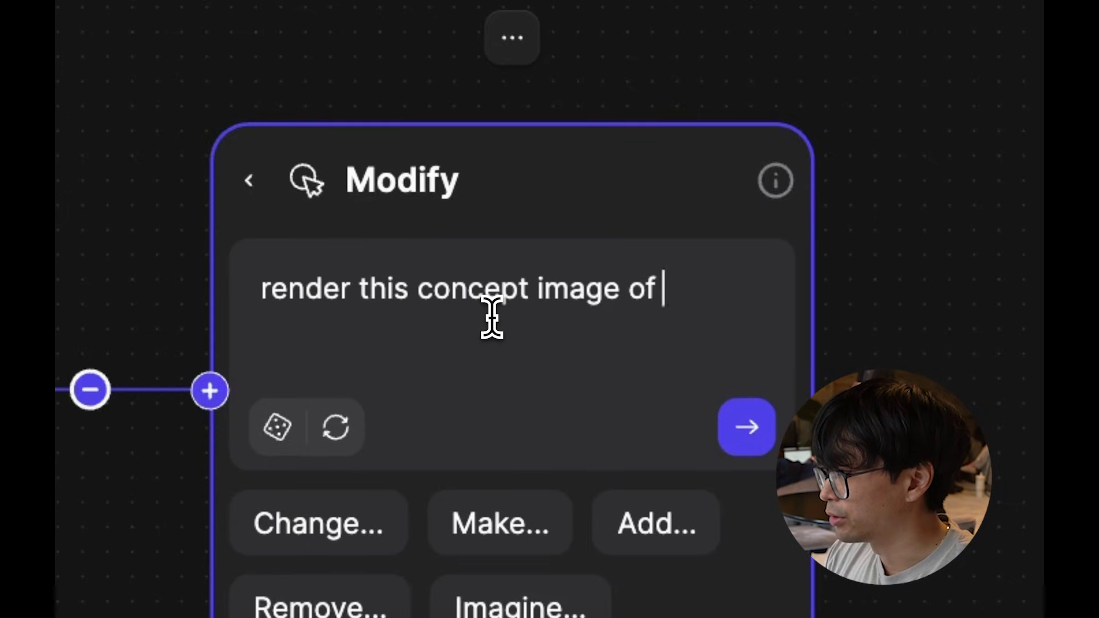
pyautogui.write('a lone wande')
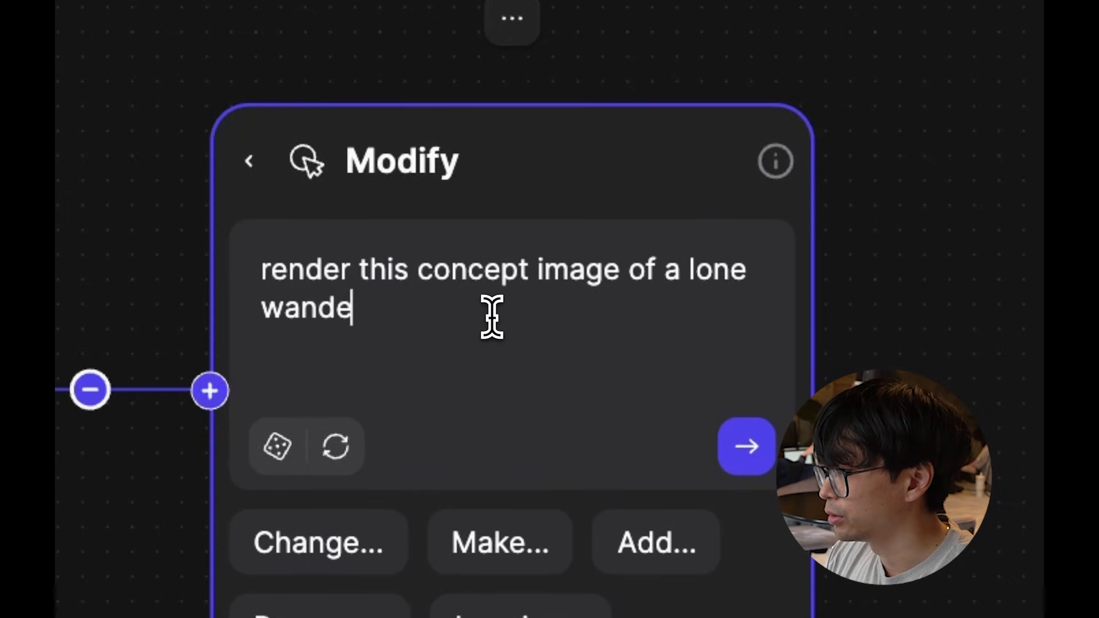
pyautogui.write('rer with a')
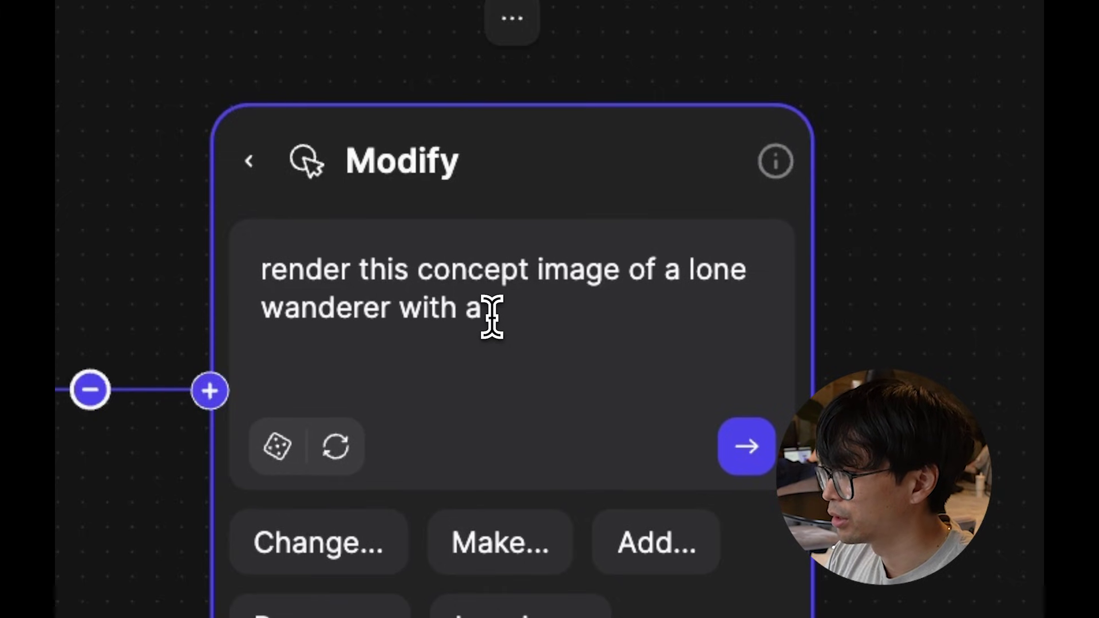
pyautogui.write(' large stick i')
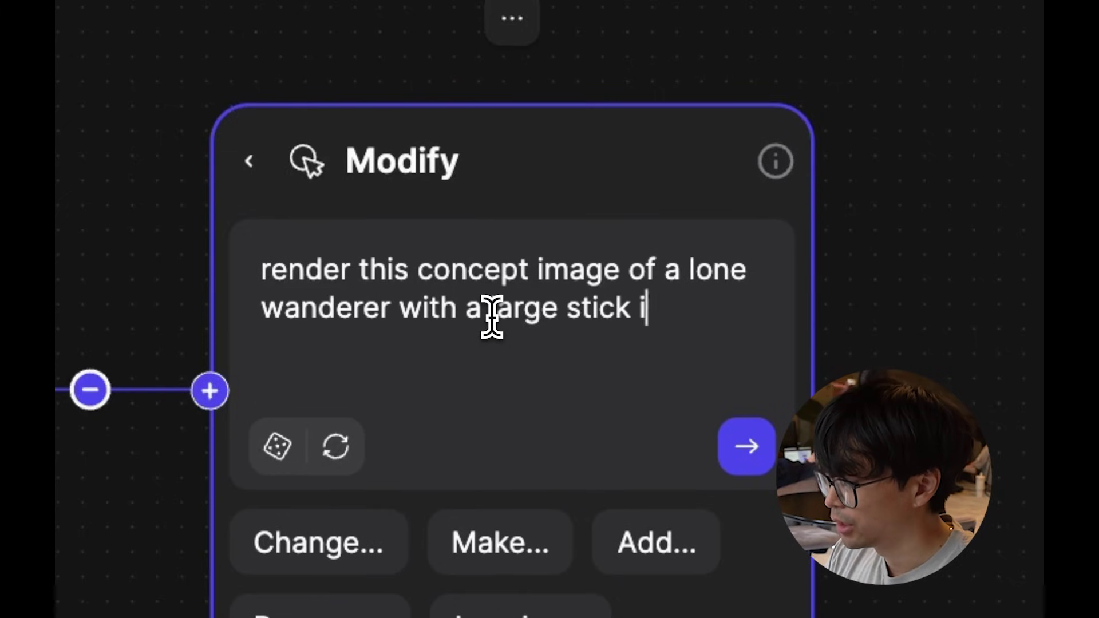
pyautogui.write('n a ')
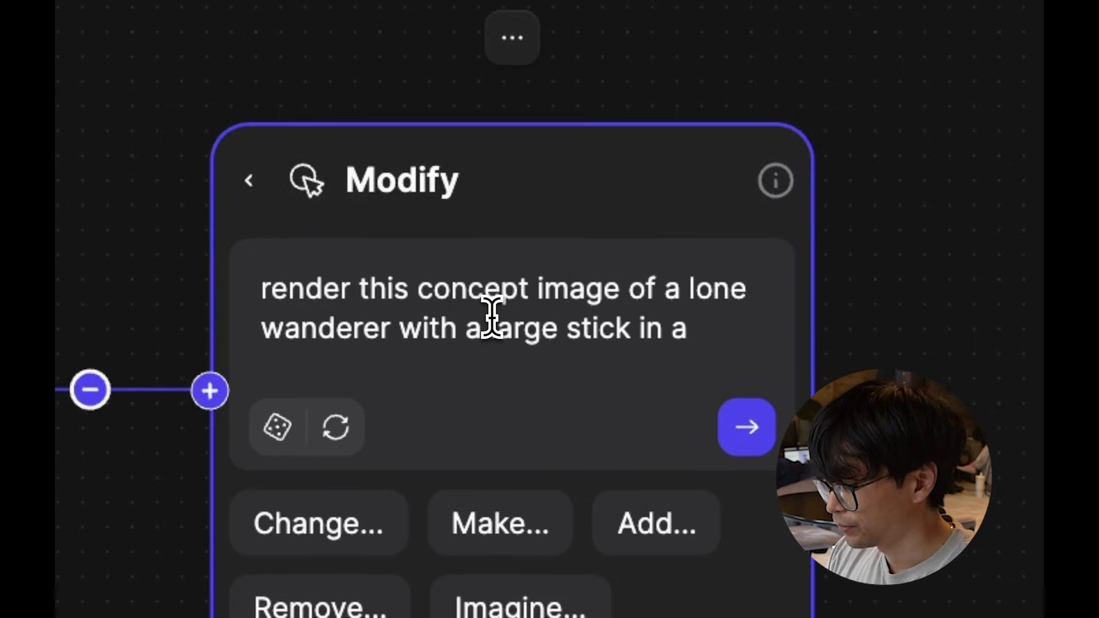
pyautogui.write('land')
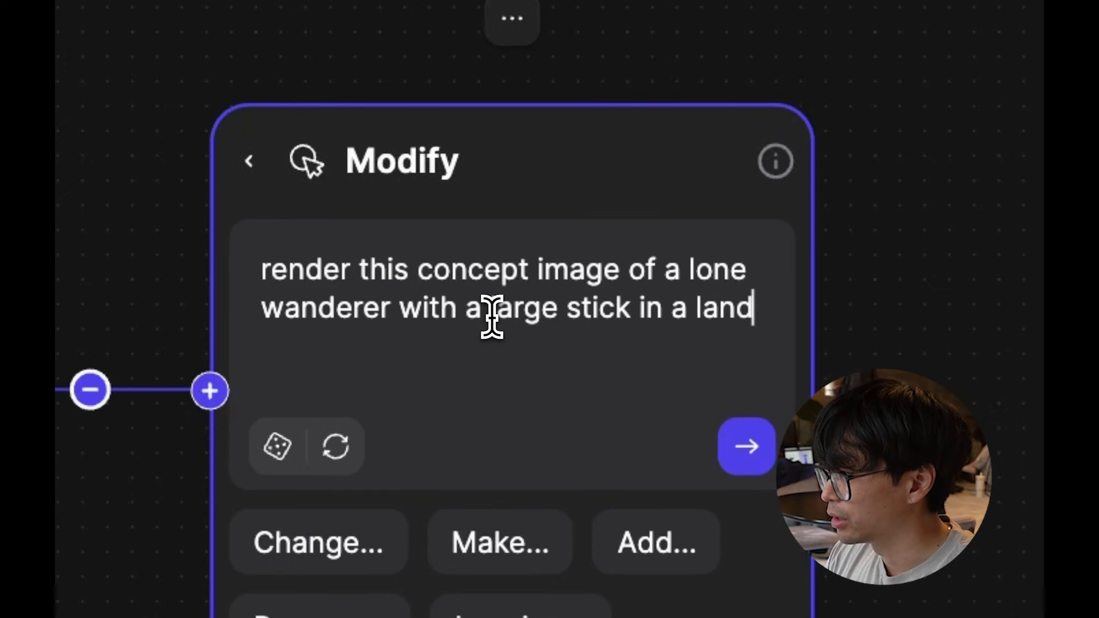
pyautogui.write('scape environemnt')
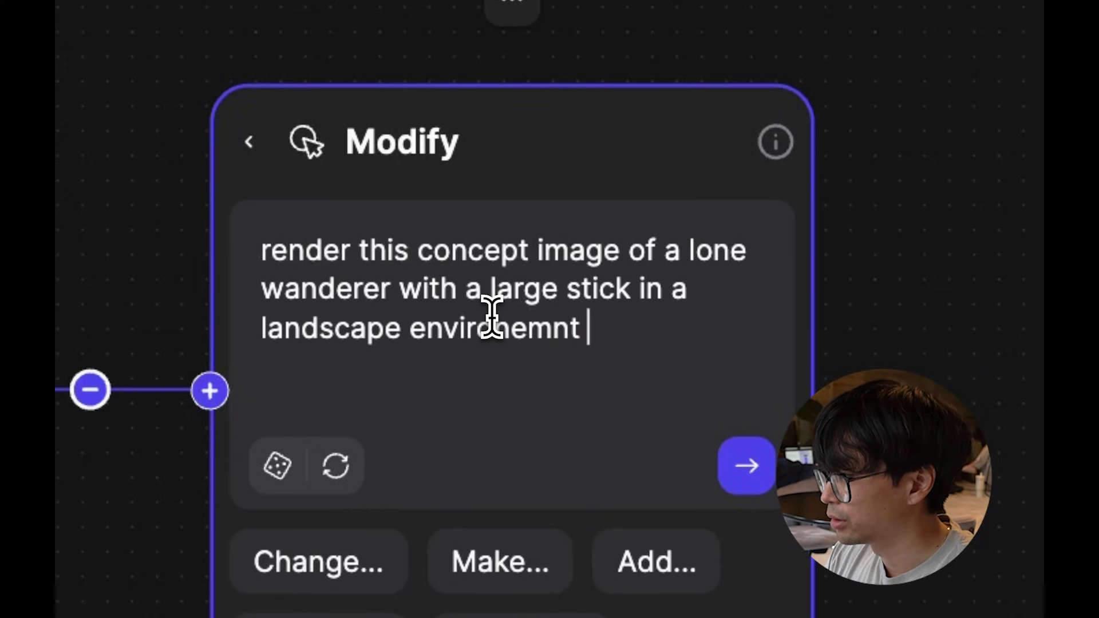
pyautogui.press('BackSpace')
pyautogui.press('BackSpace')
pyautogui.press('BackSpace')
pyautogui.press('BackSpace')
pyautogui.press('BackSpace')
pyautogui.write('ment ')
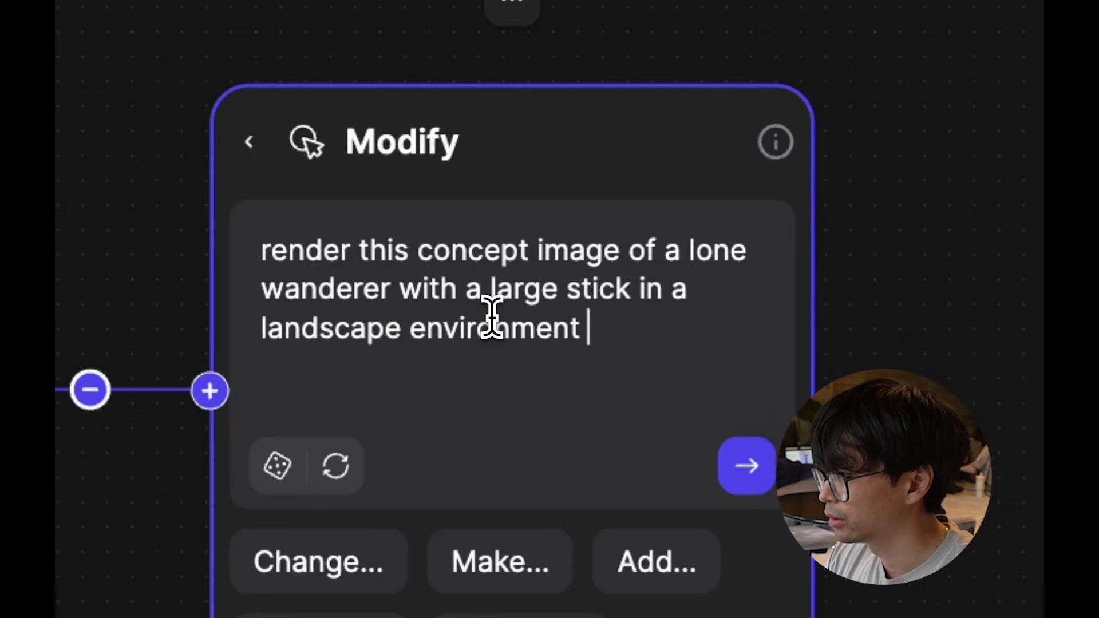
pyautogui.write('concept.')
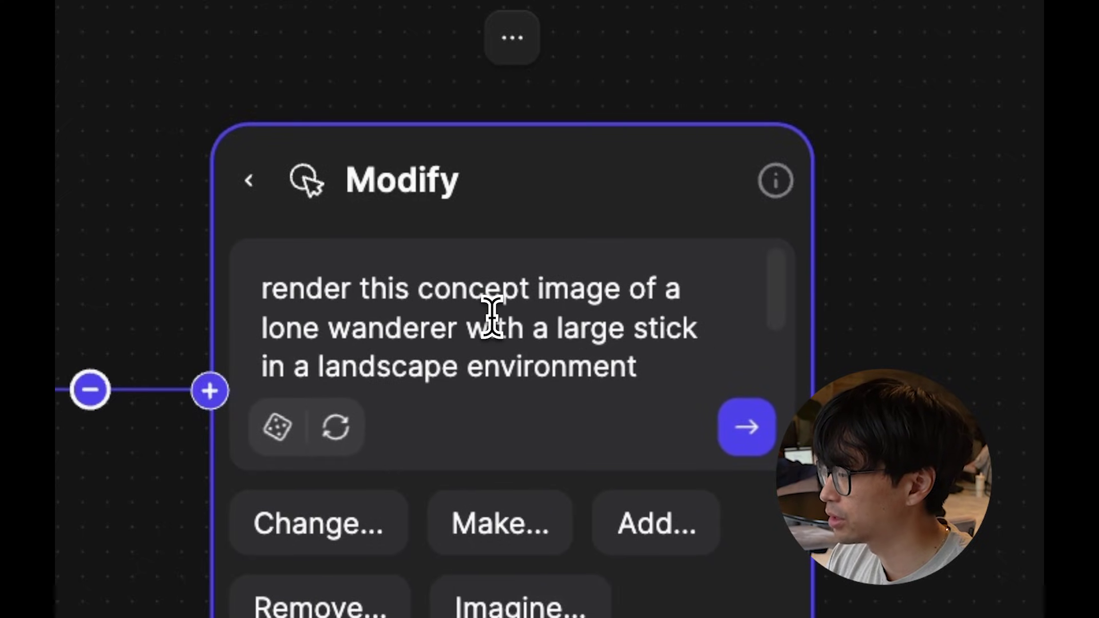
# Extend the prompt with grassy fields, stone cliffs and clouds in the midground
pyautogui.write('grassy fiel')
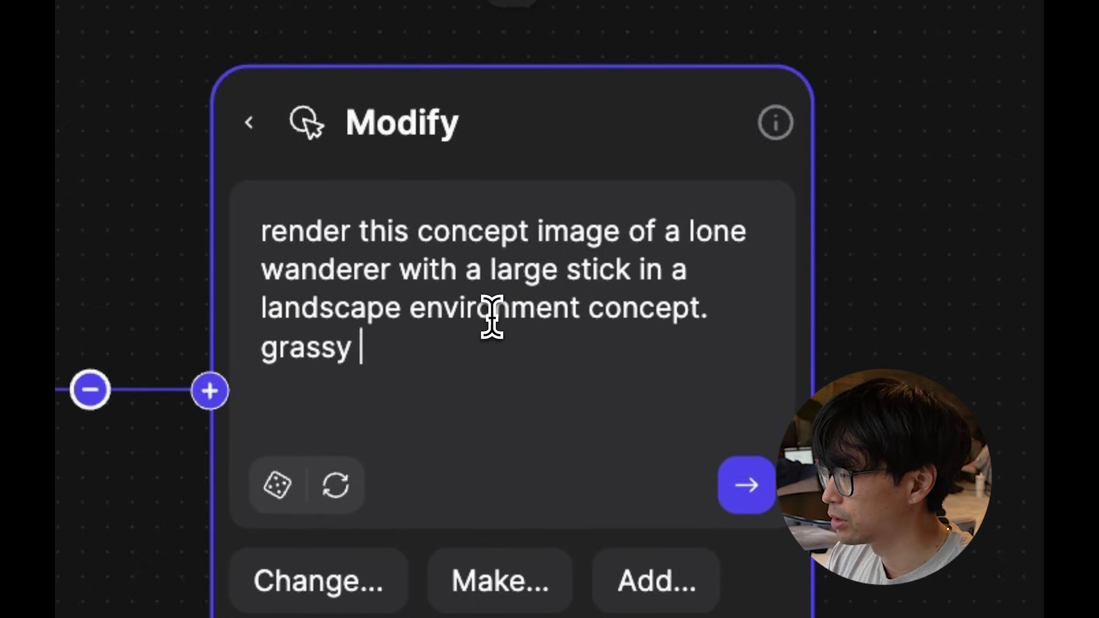
pyautogui.write('ds,')
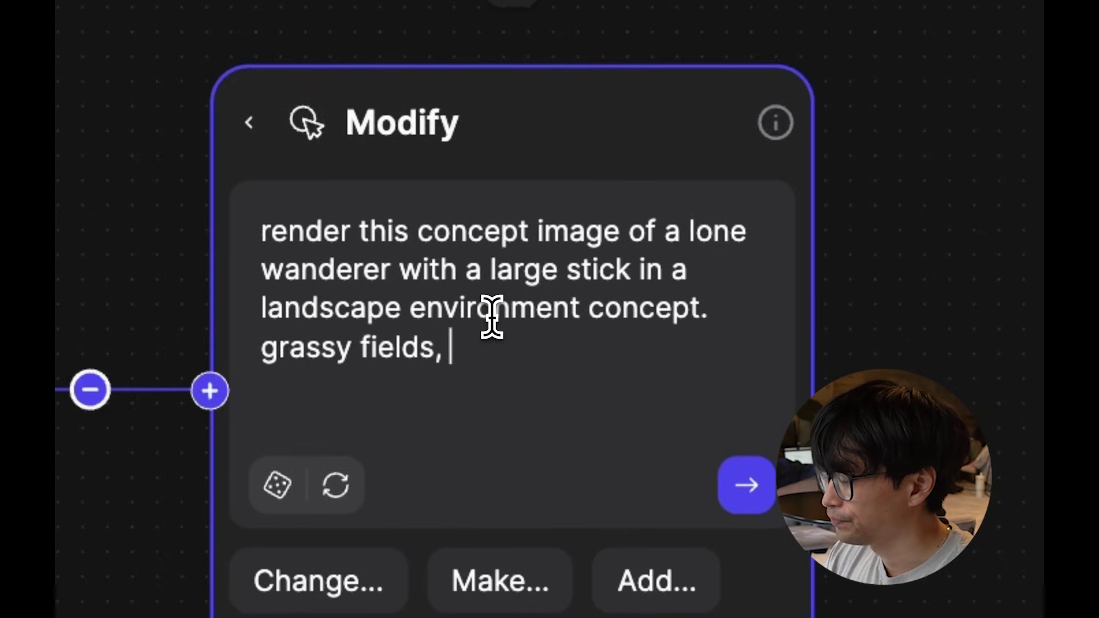
pyautogui.write('stone f')
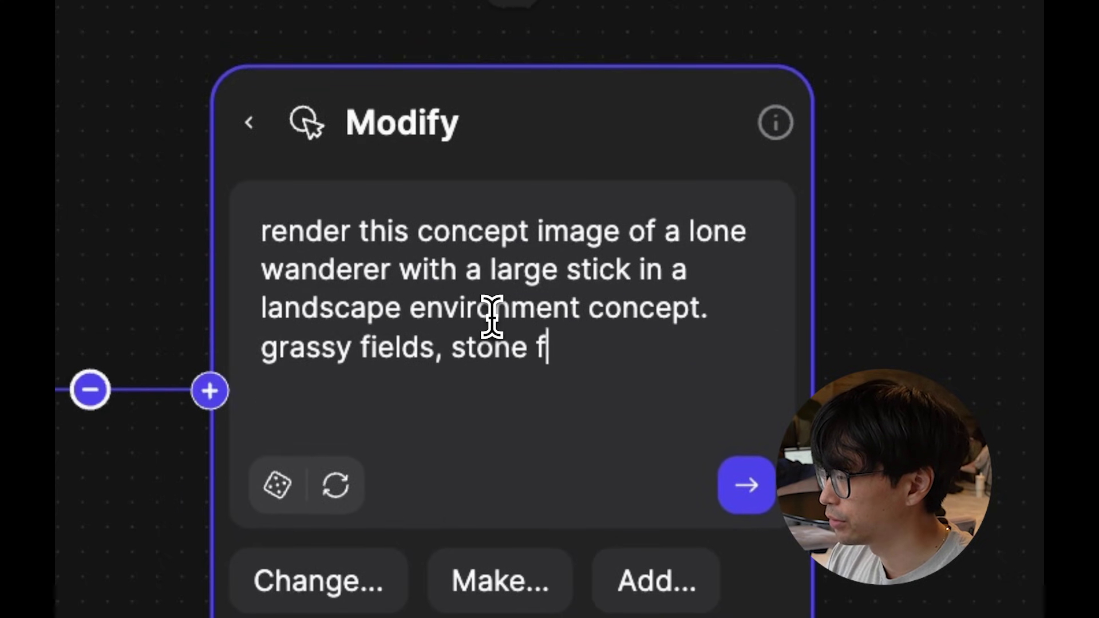
pyautogui.press('BackSpace')
pyautogui.write('cliffs and')
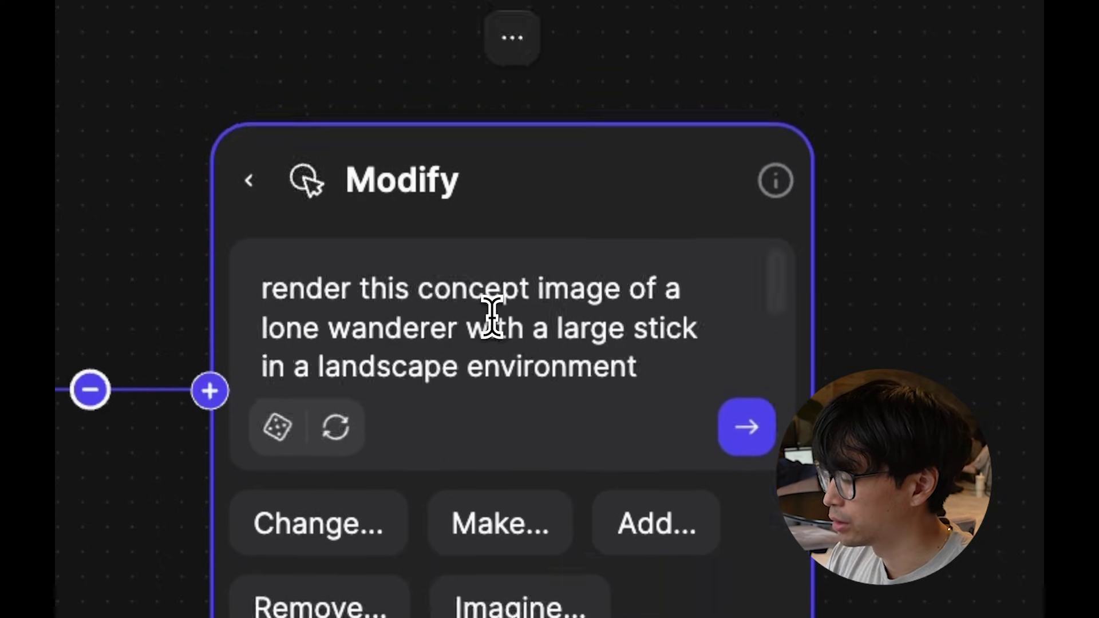
pyautogui.write('clouds in the midgr')
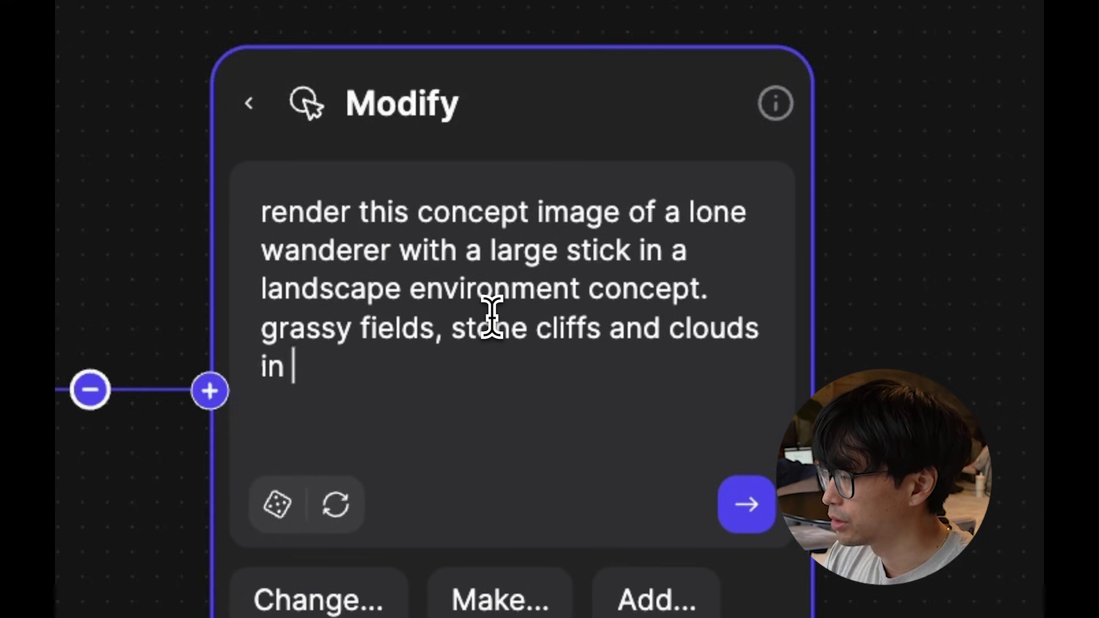
pyautogui.write('ound')
pyautogui.press('BackSpace')
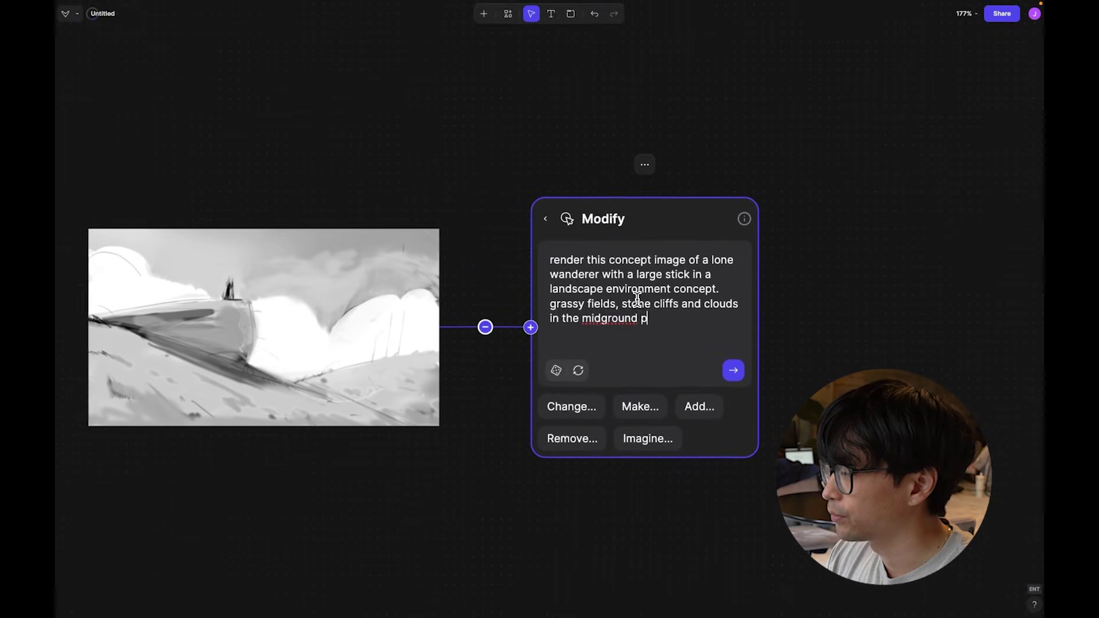
pyautogui.write('to real')
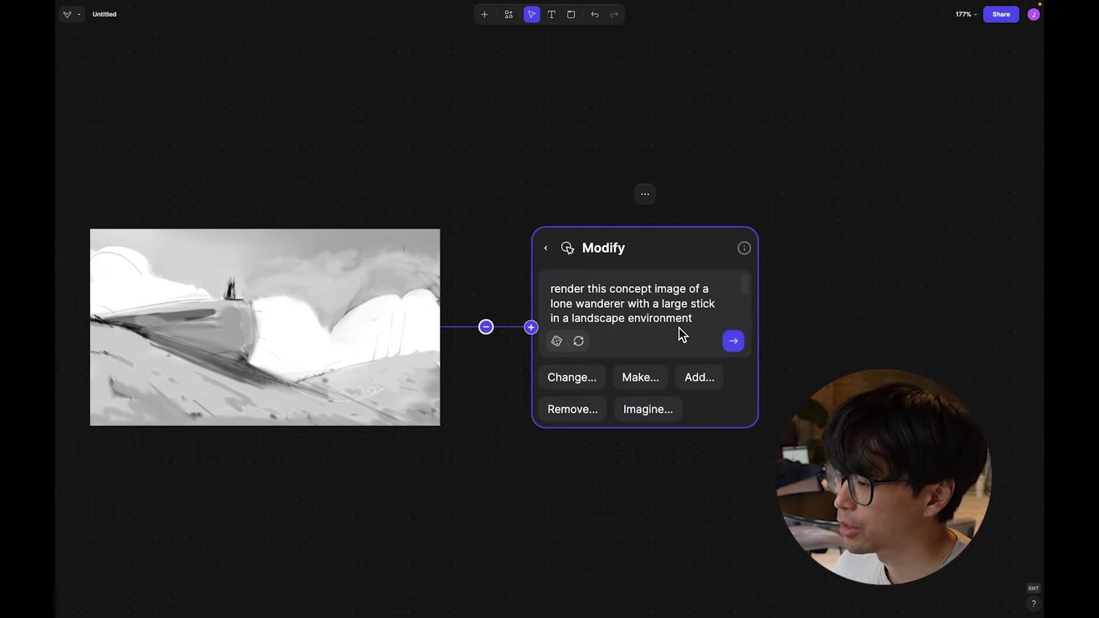
# Send the wanderer prompt to generate the painted landscape renders
pyautogui.click(738, 343)
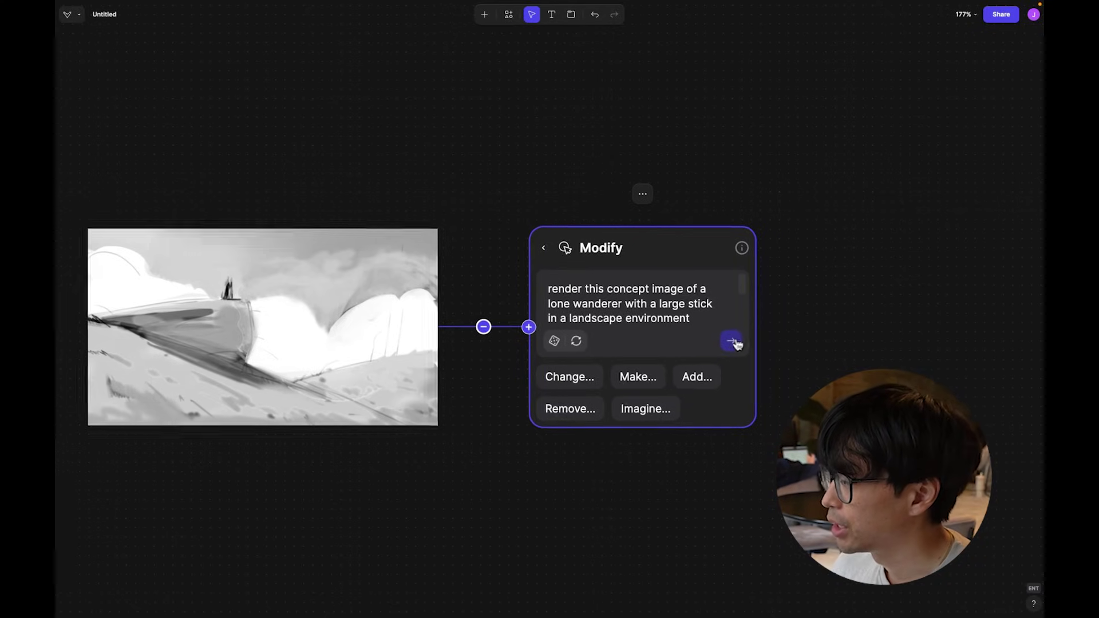
pyautogui.scroll(-3, 712, 334)
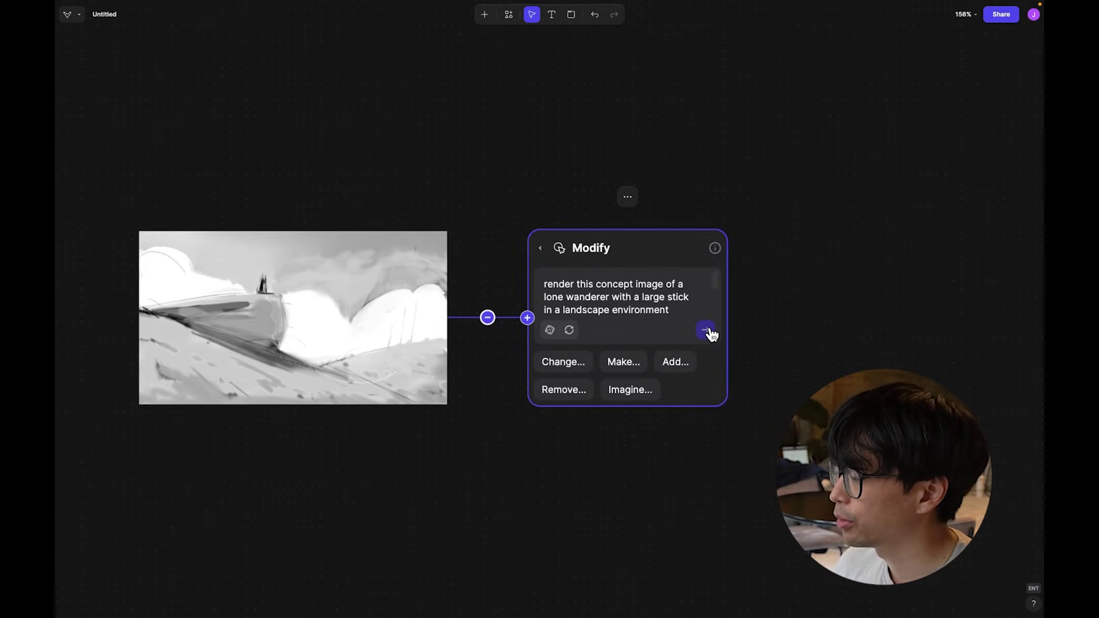
pyautogui.click(712, 334)
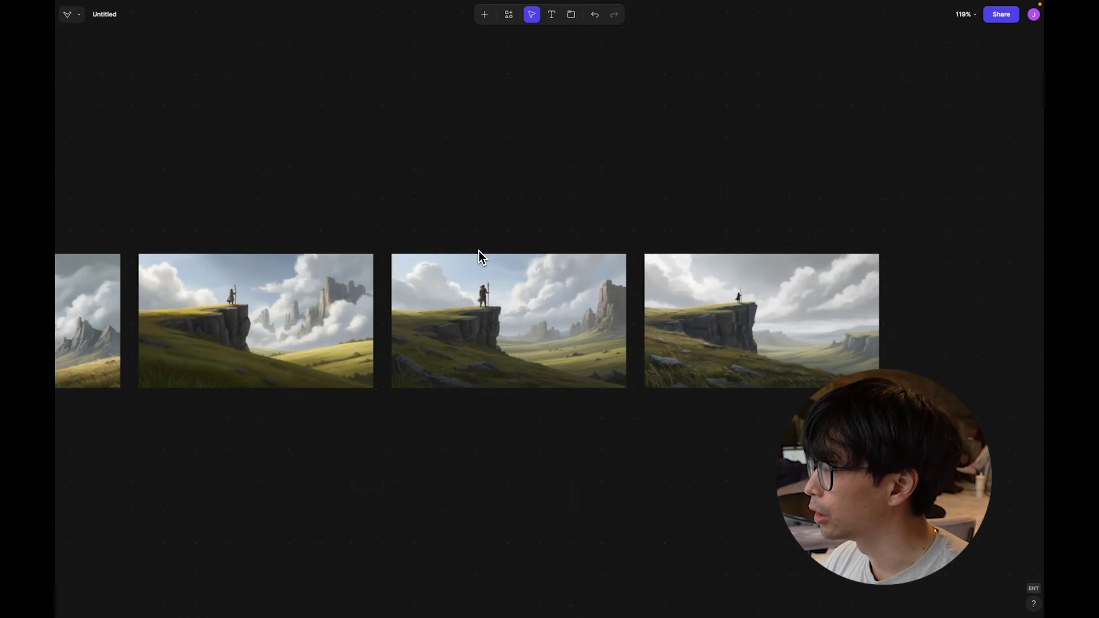
pyautogui.hscroll(-3, 478, 251)
pyautogui.hscroll(-5, 478, 251)
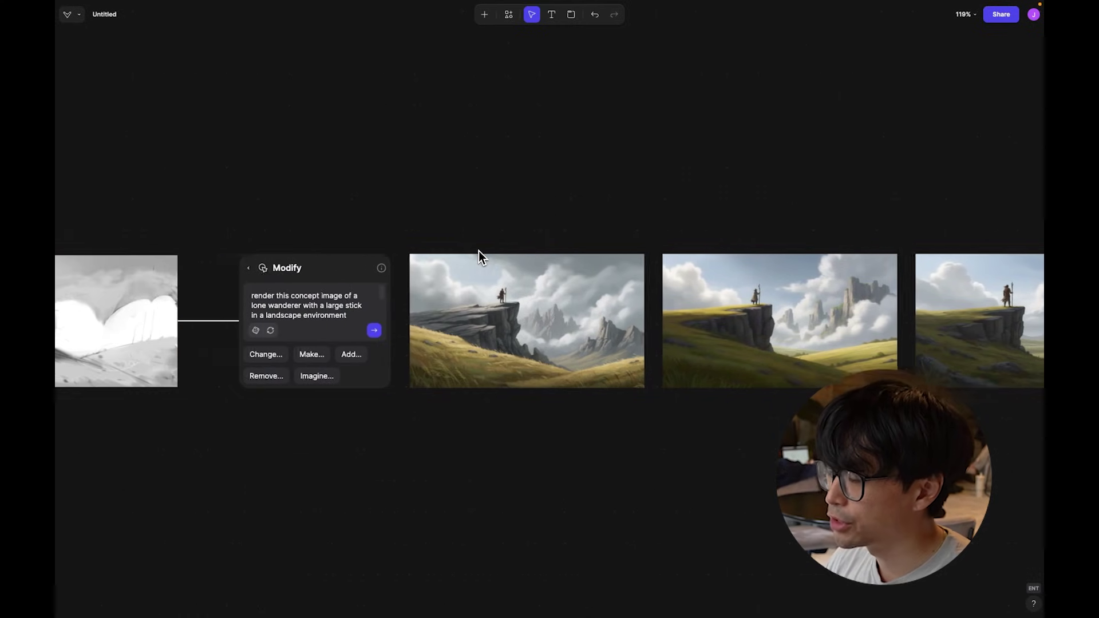
pyautogui.hscroll(-3, 479, 252)
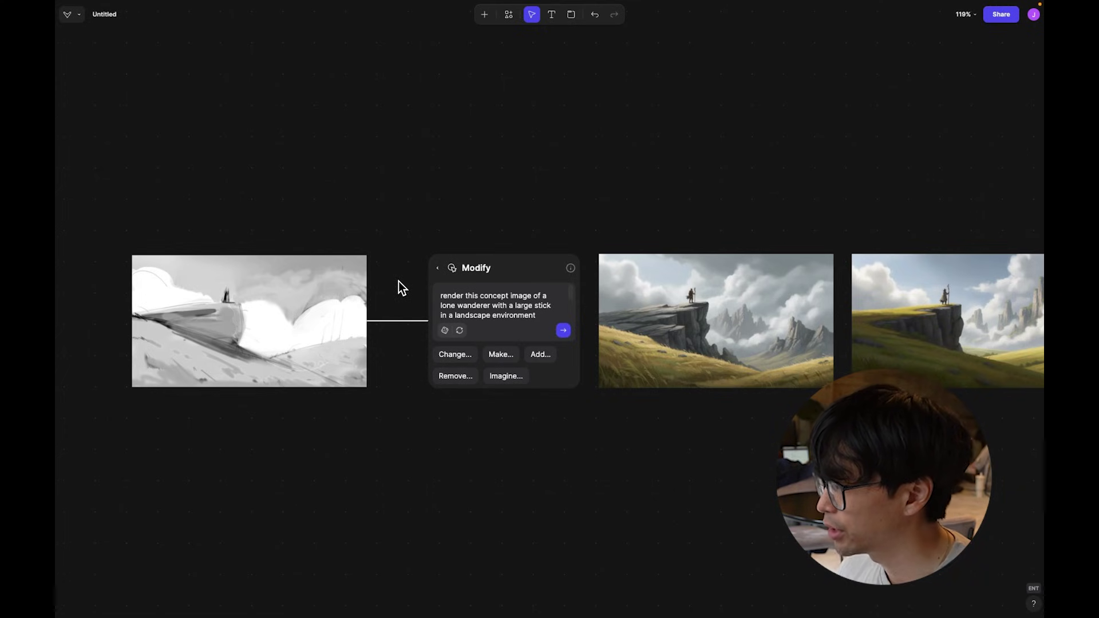
# Look over the four generated cliff renders and select the first one
pyautogui.click(671, 300)
pyautogui.scroll(5, 671, 300)
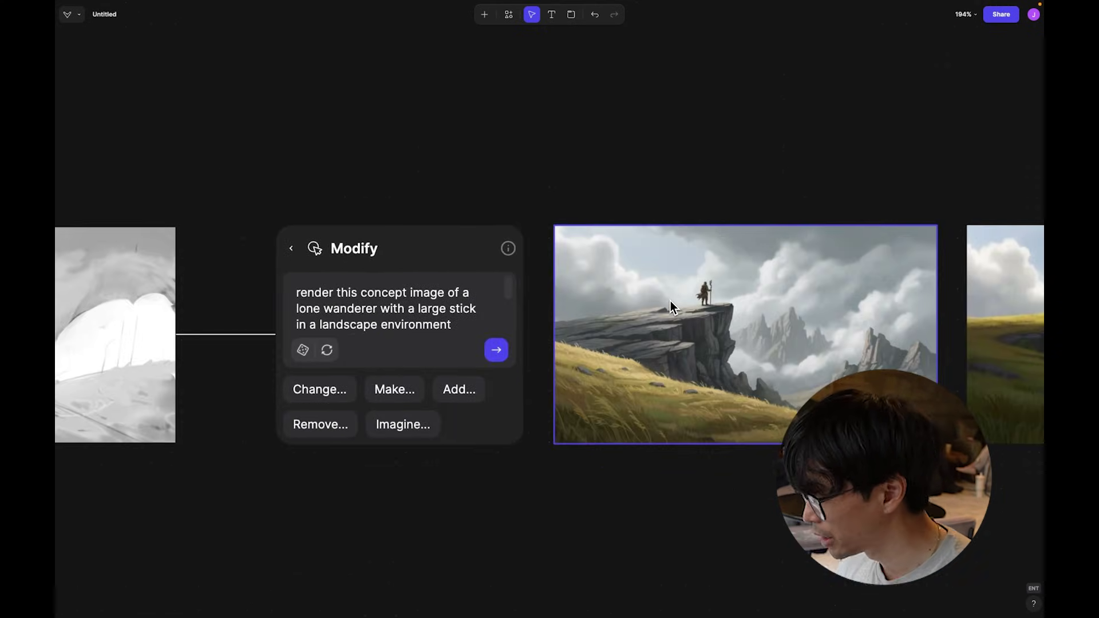
pyautogui.hscroll(10, 671, 300)
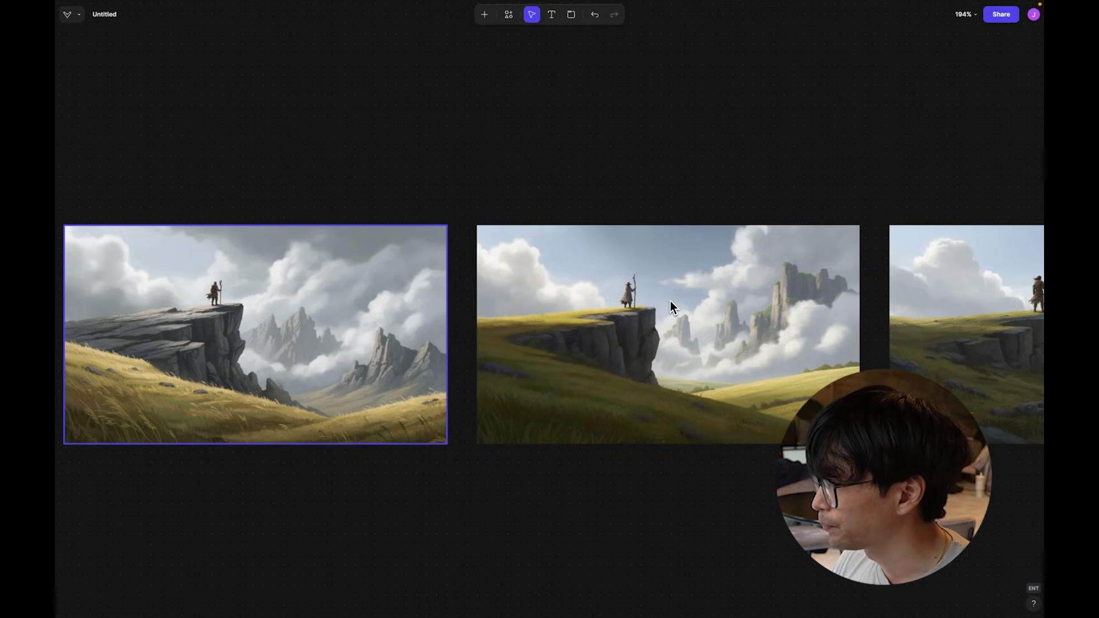
pyautogui.hscroll(-3, 671, 300)
pyautogui.hscroll(5, 671, 300)
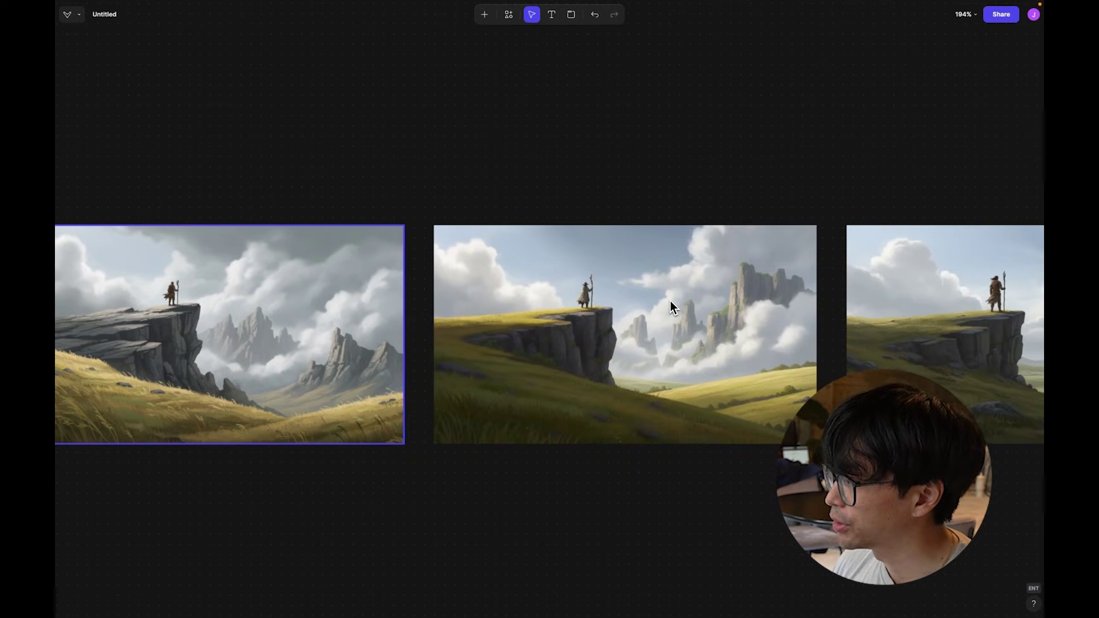
pyautogui.hscroll(-5, 671, 301)
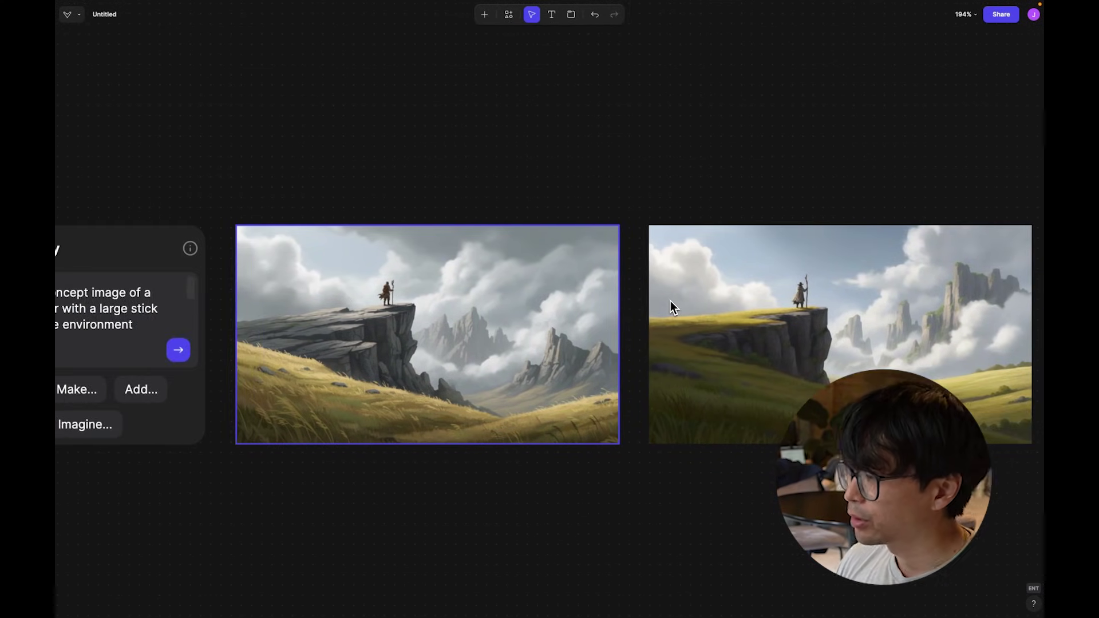
pyautogui.hscroll(8, 670, 300)
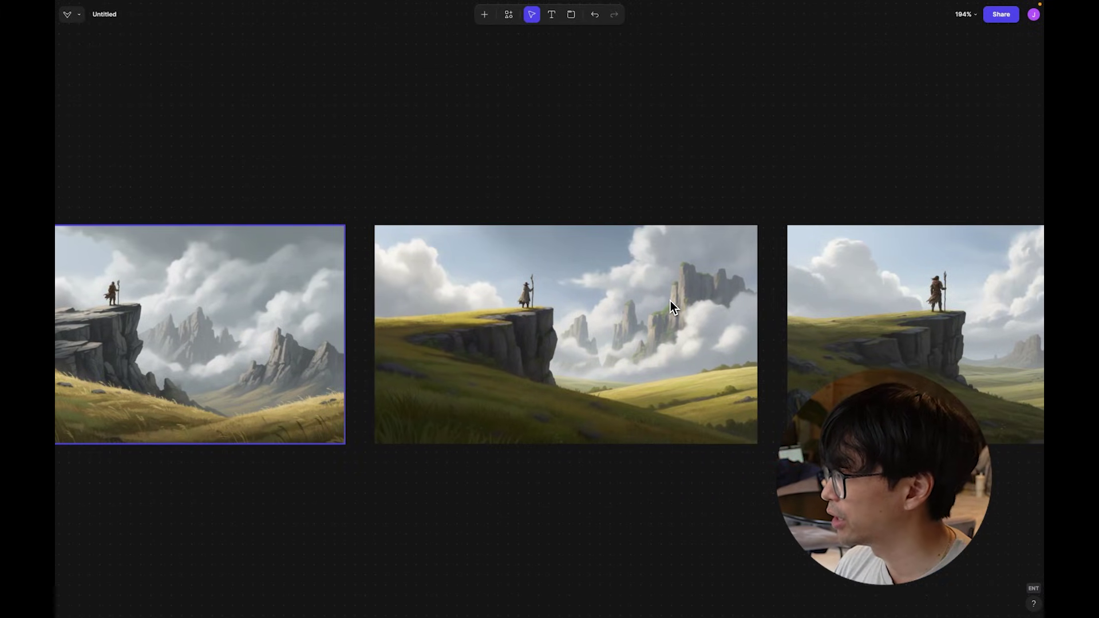
pyautogui.scroll(-1, 670, 300)
pyautogui.hscroll(12, 670, 301)
pyautogui.hscroll(4, 671, 301)
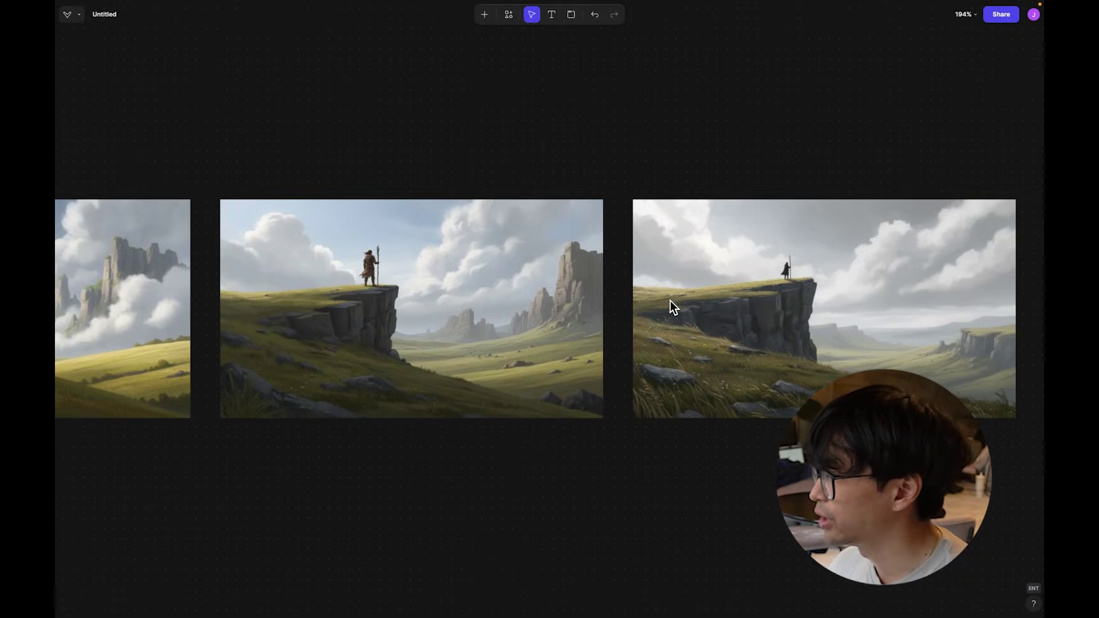
pyautogui.scroll(-6, 671, 301)
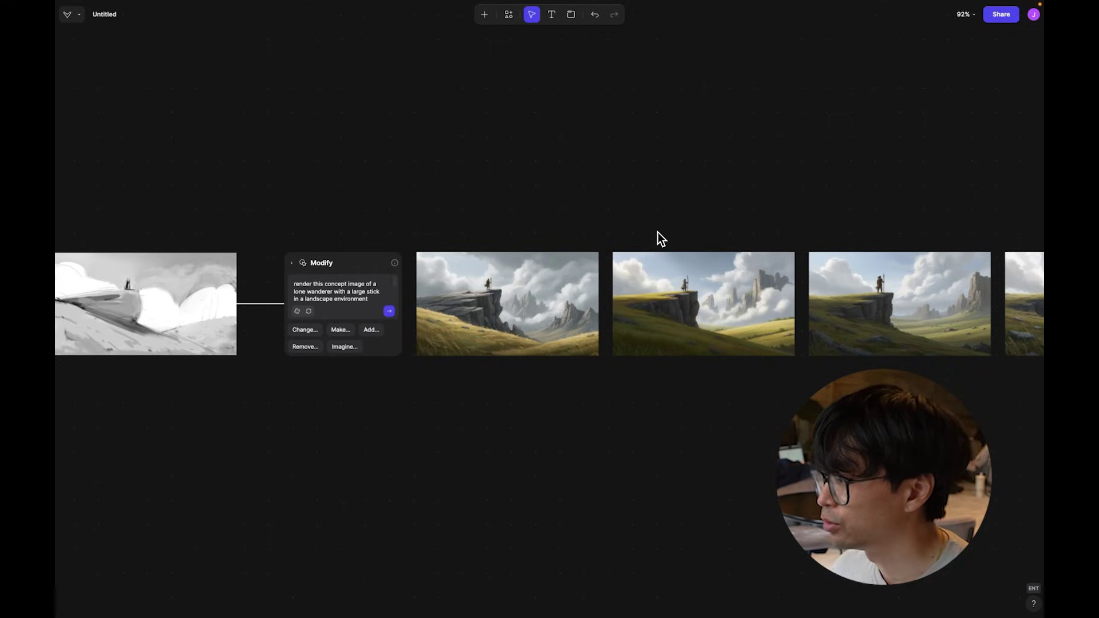
pyautogui.click(579, 304)
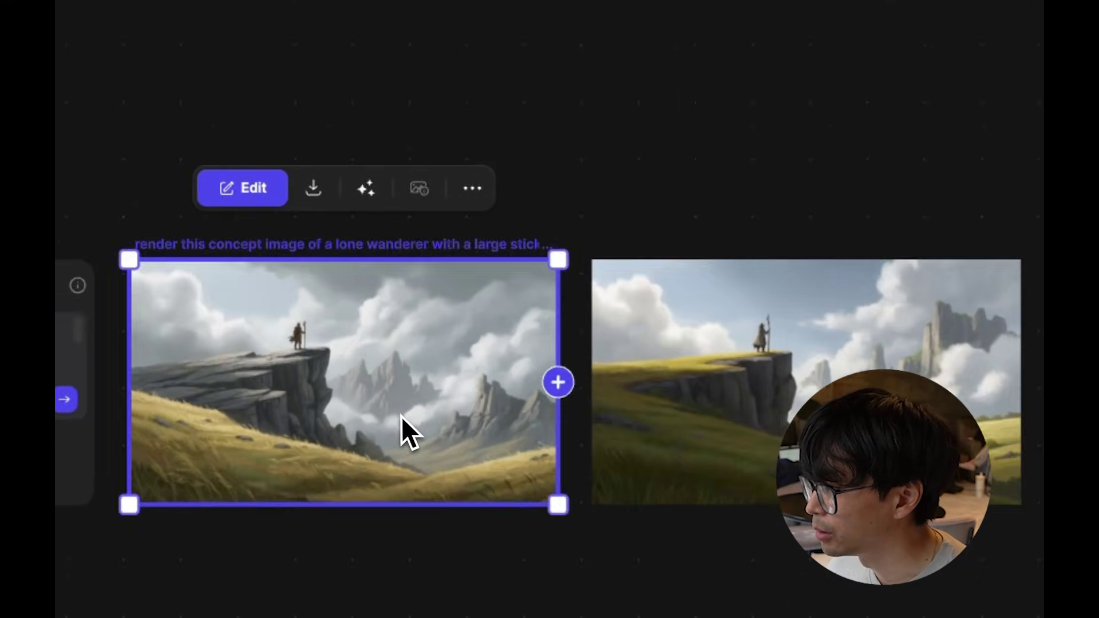
pyautogui.scroll(5, 401, 417)
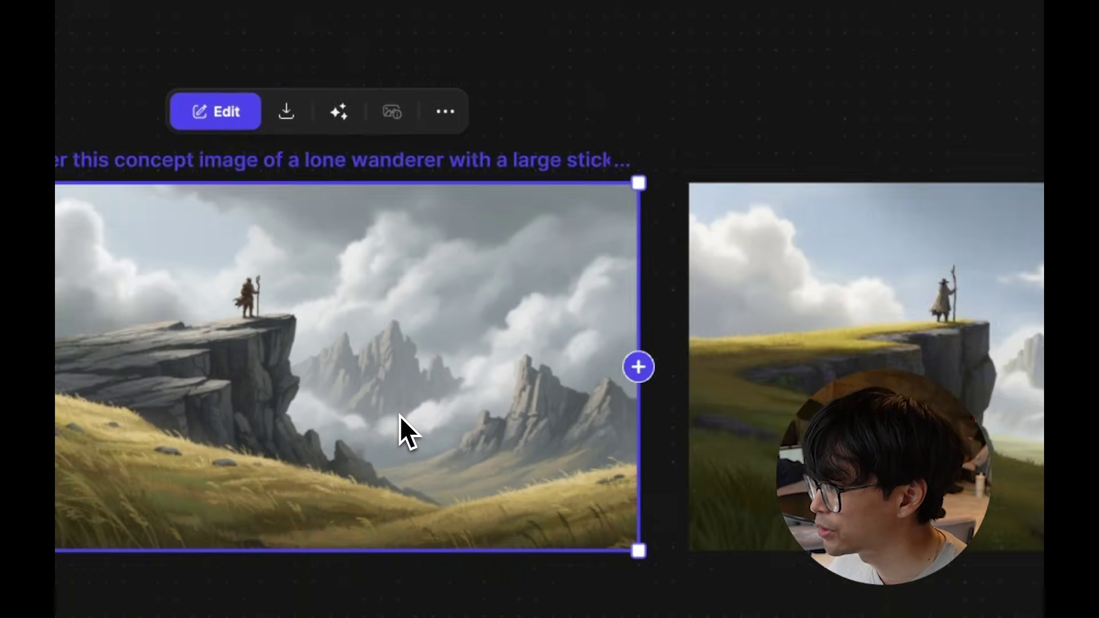
pyautogui.hscroll(10, 400, 415)
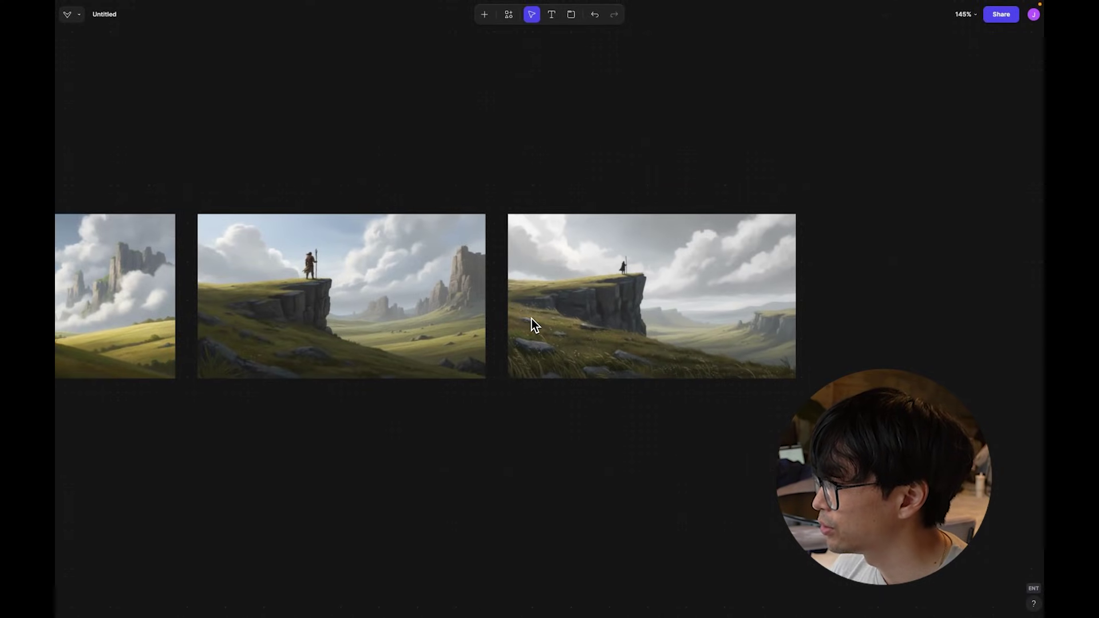
pyautogui.hscroll(-5, 531, 318)
pyautogui.hscroll(-10, 531, 318)
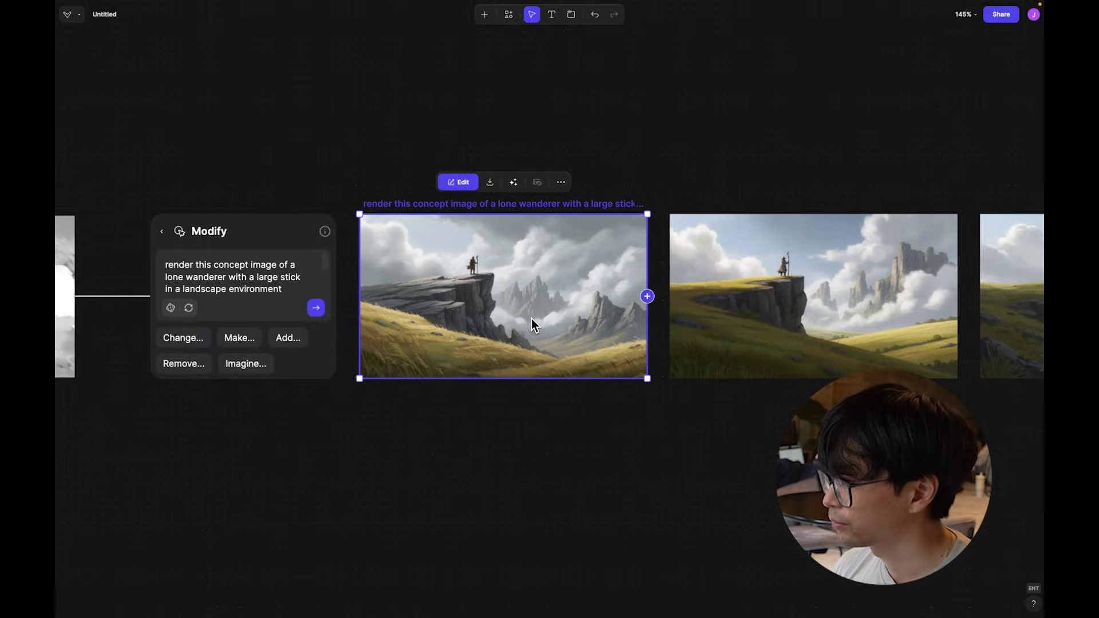
# Duplicate the first render with Ctrl+D and place the copy beneath the sketch image
pyautogui.hotkey('ctrl', 'd')
pyautogui.scroll(-5, 530, 379)
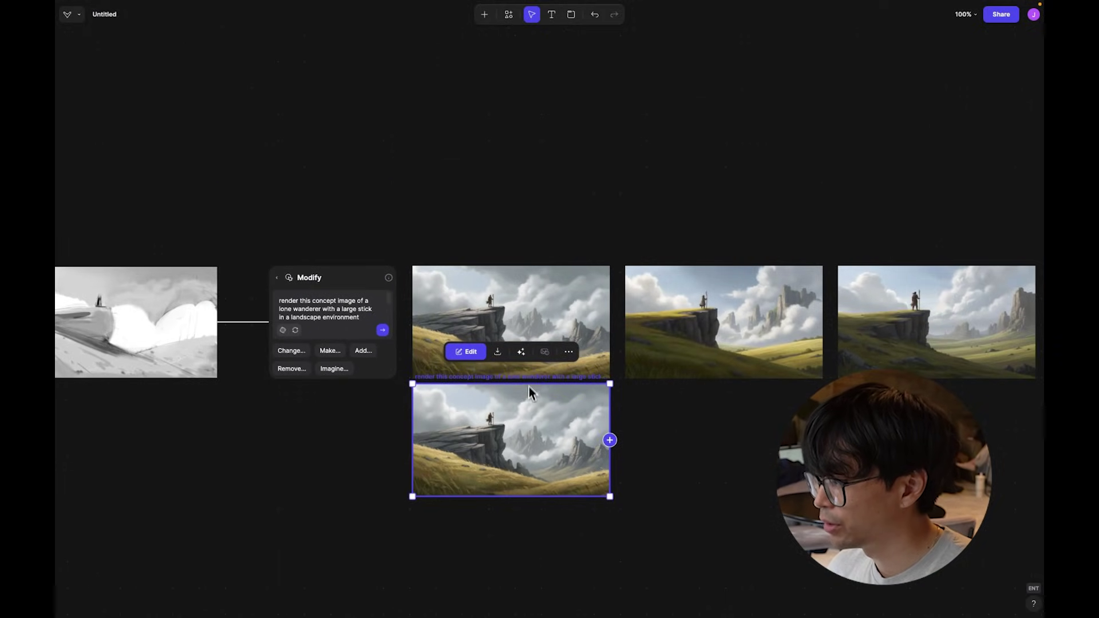
pyautogui.moveTo(532, 441); pyautogui.dragTo(152, 513)
pyautogui.hscroll(-5, 417, 380)
pyautogui.scroll(-3, 417, 380)
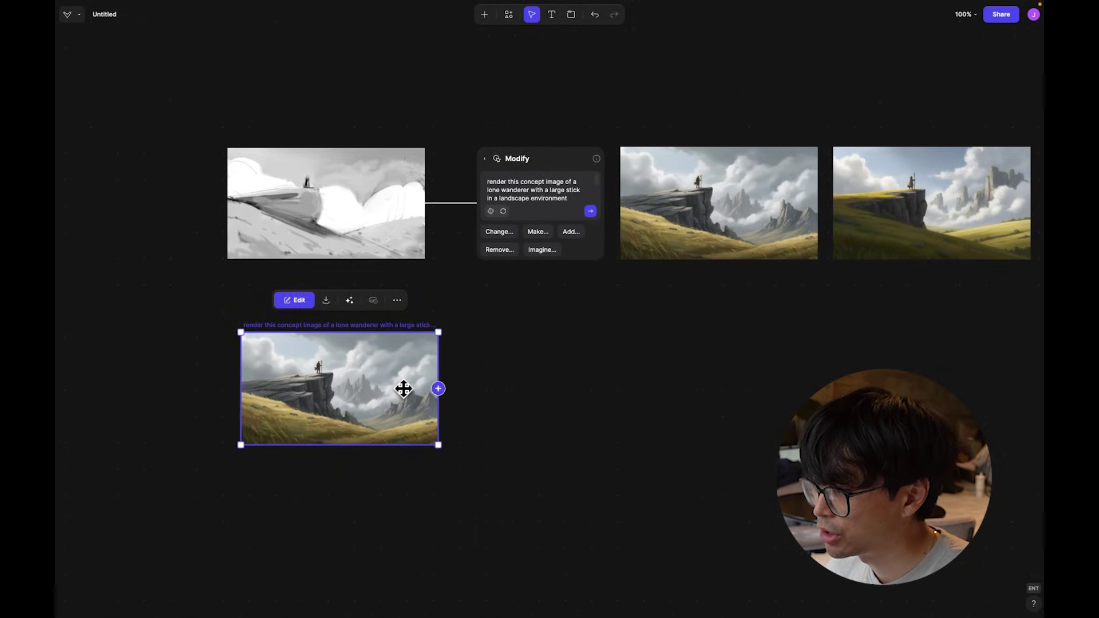
pyautogui.moveTo(405, 388)
pyautogui.mouseDown()
pyautogui.moveTo(375, 422)
pyautogui.moveTo(386, 429)
pyautogui.mouseUp()
pyautogui.scroll(5, 383, 438)
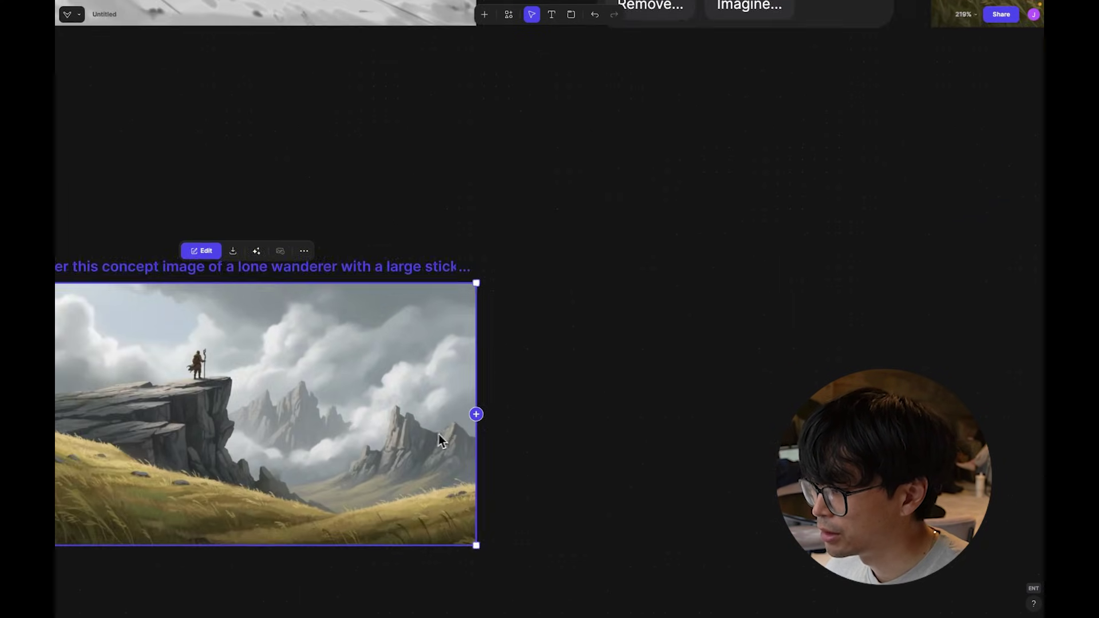
pyautogui.scroll(-3, 452, 432)
# Add a Modify node to the copy and submit 'remove the ominous clouds in the scene, add strong sun rays illuminating the environment'
pyautogui.click(464, 422)
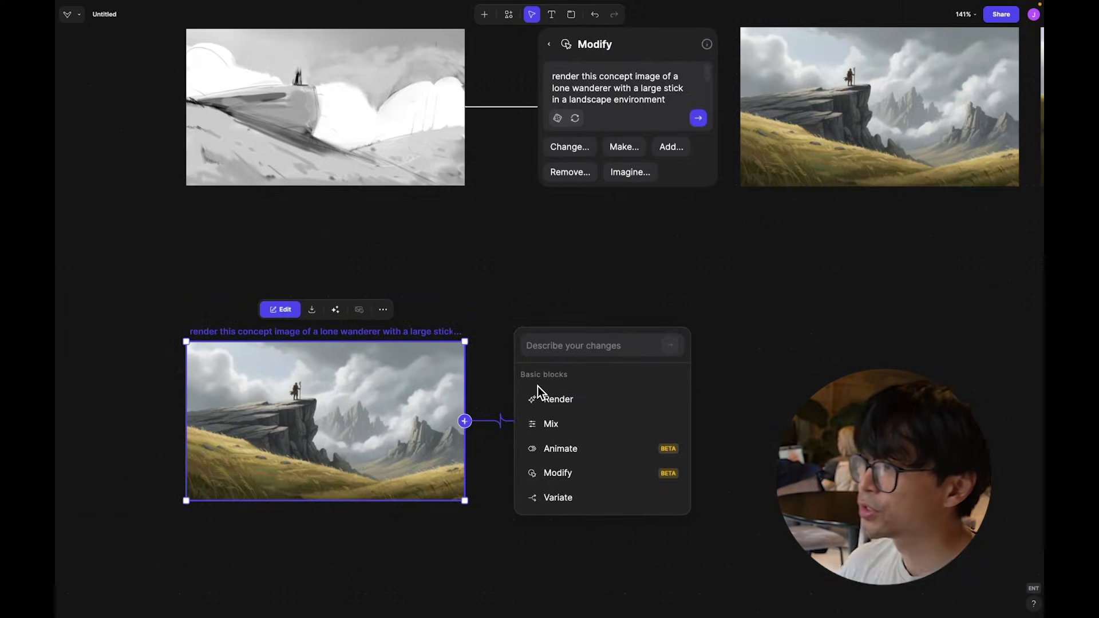
pyautogui.click(548, 357)
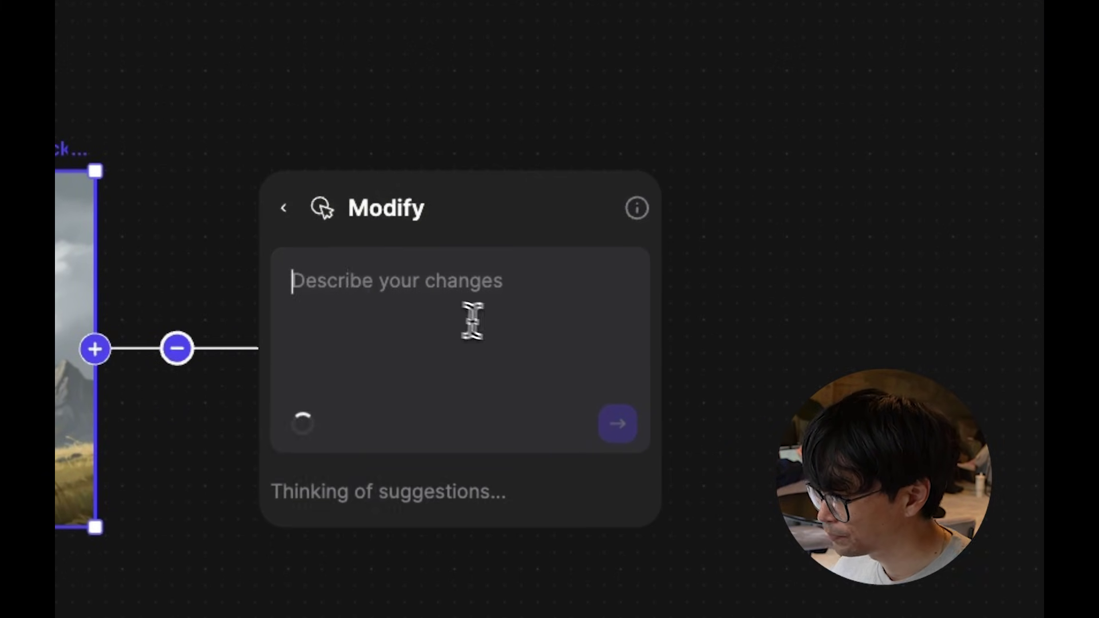
pyautogui.write('remove the ')
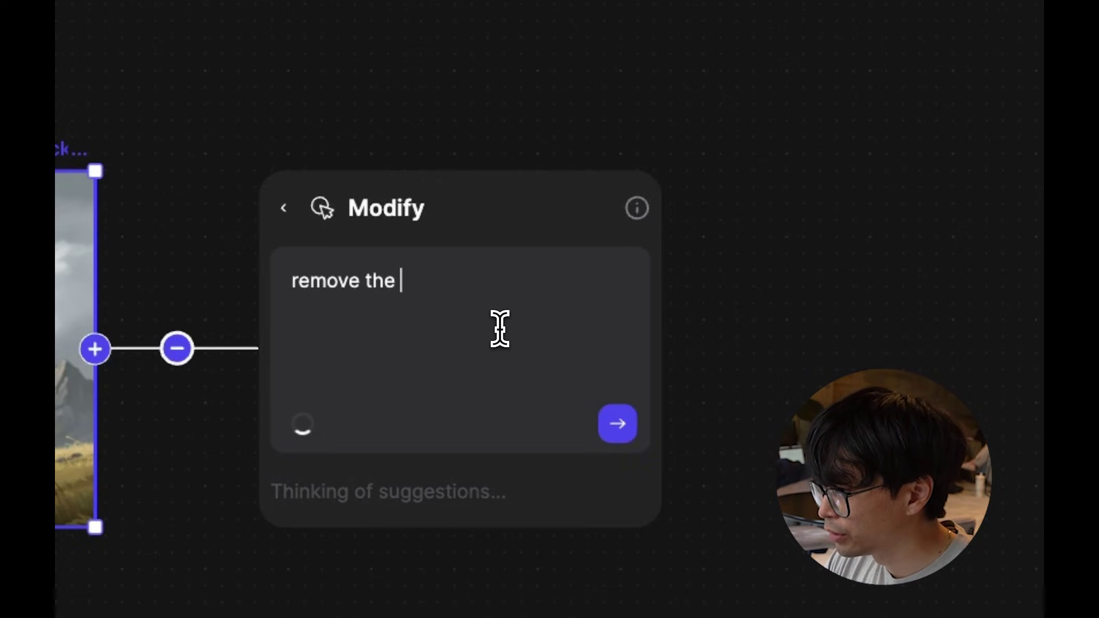
pyautogui.write('ominous cl')
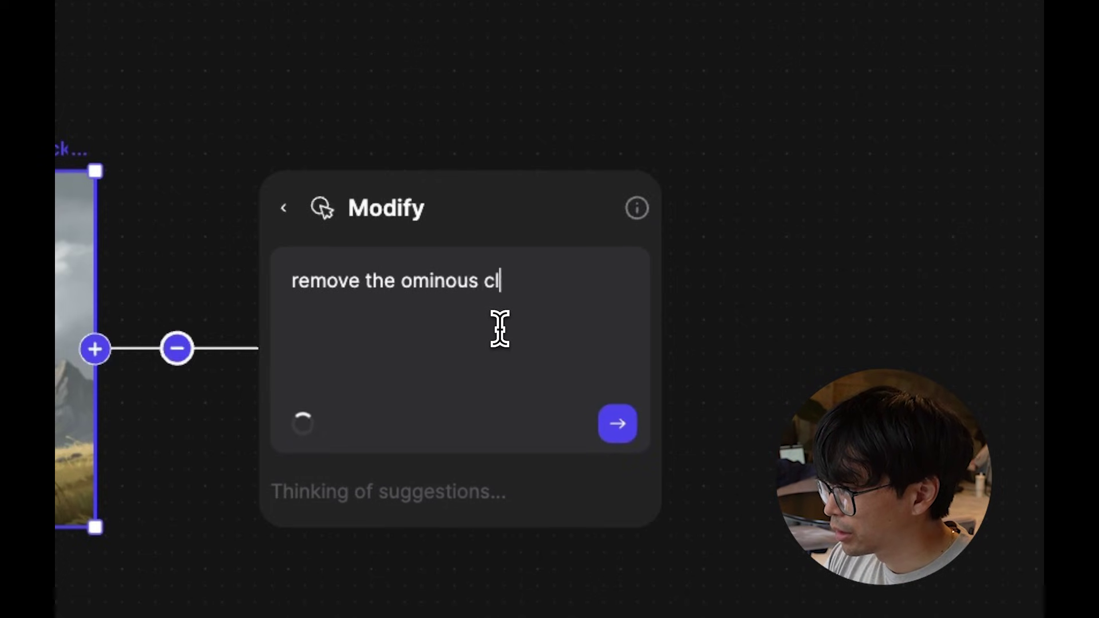
pyautogui.write('ouds in the scene ,')
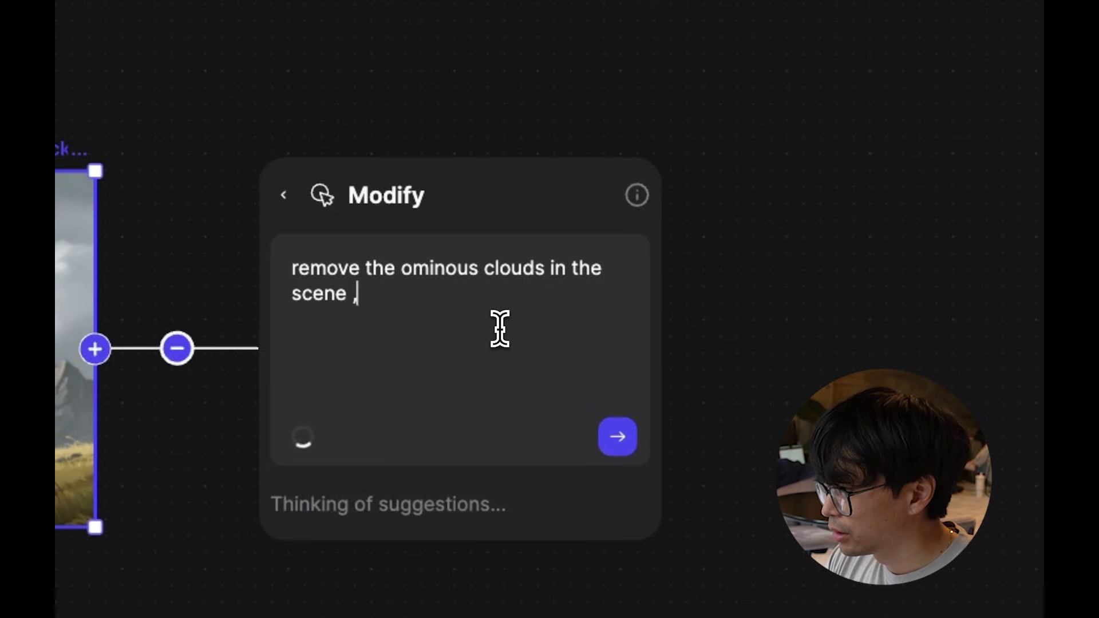
pyautogui.press('BackSpace')
pyautogui.press('BackSpace')
pyautogui.write(', add ')
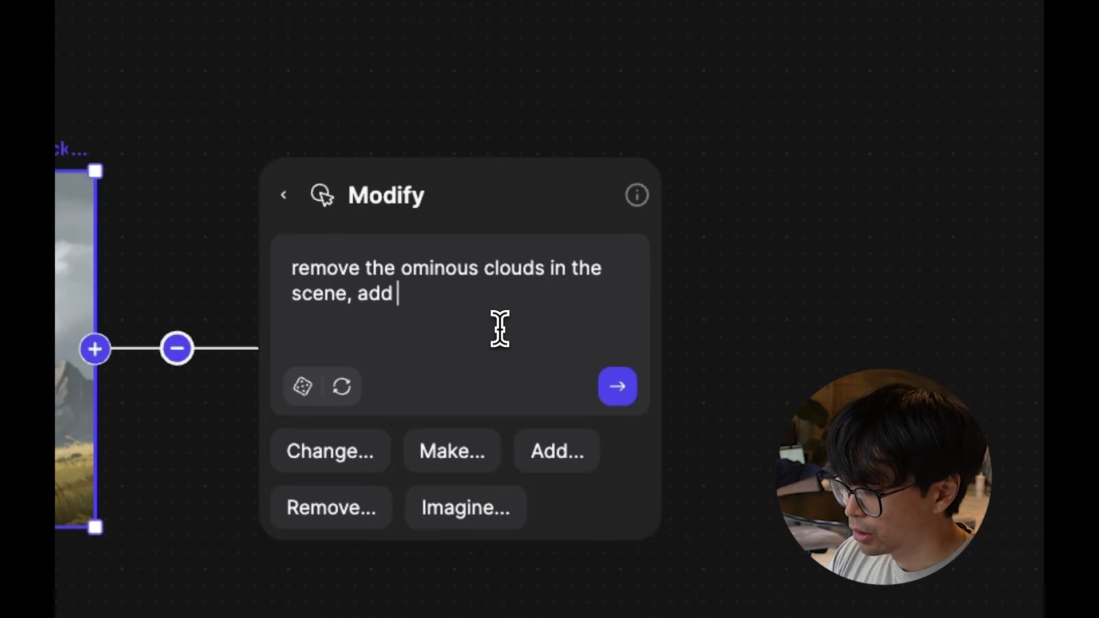
pyautogui.write('strong ')
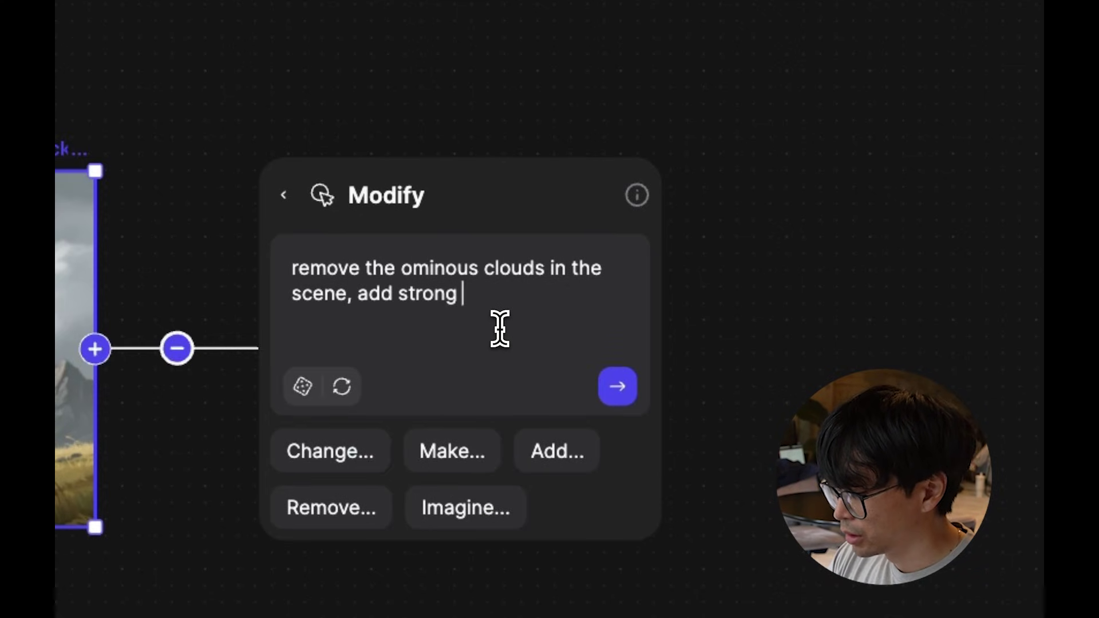
pyautogui.write('sun rays iu')
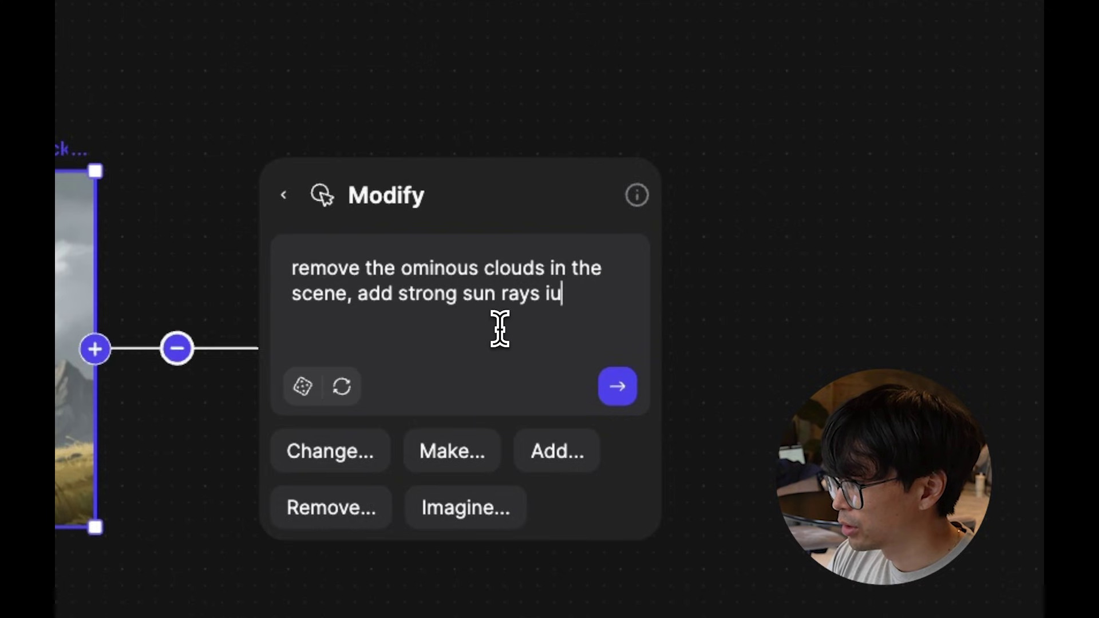
pyautogui.press('BackSpace')
pyautogui.write('llumina')
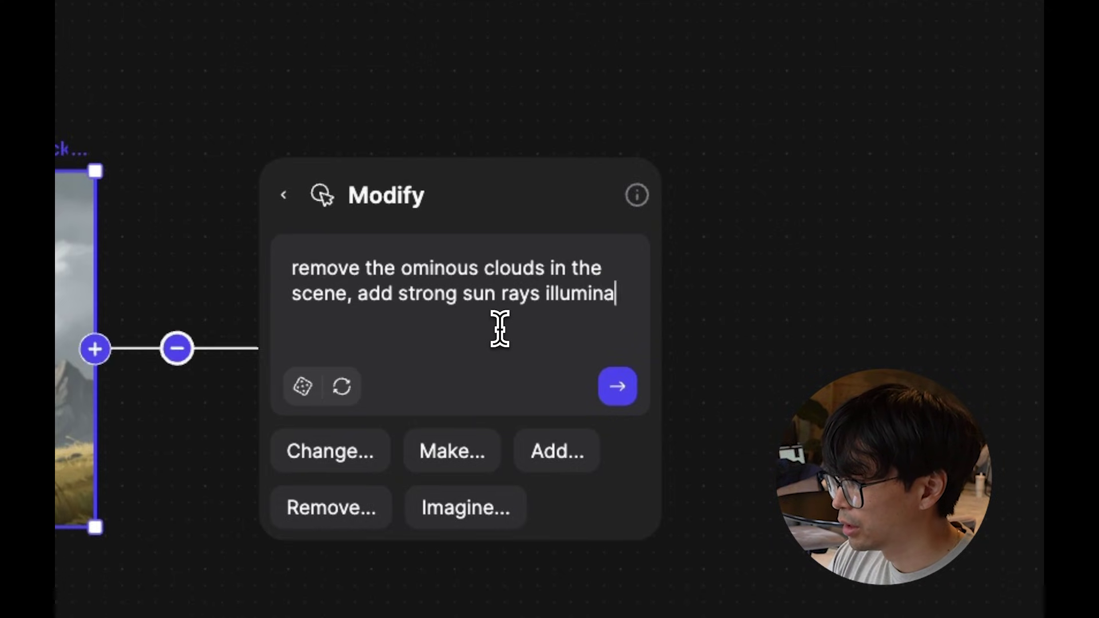
pyautogui.write('ting the environment')
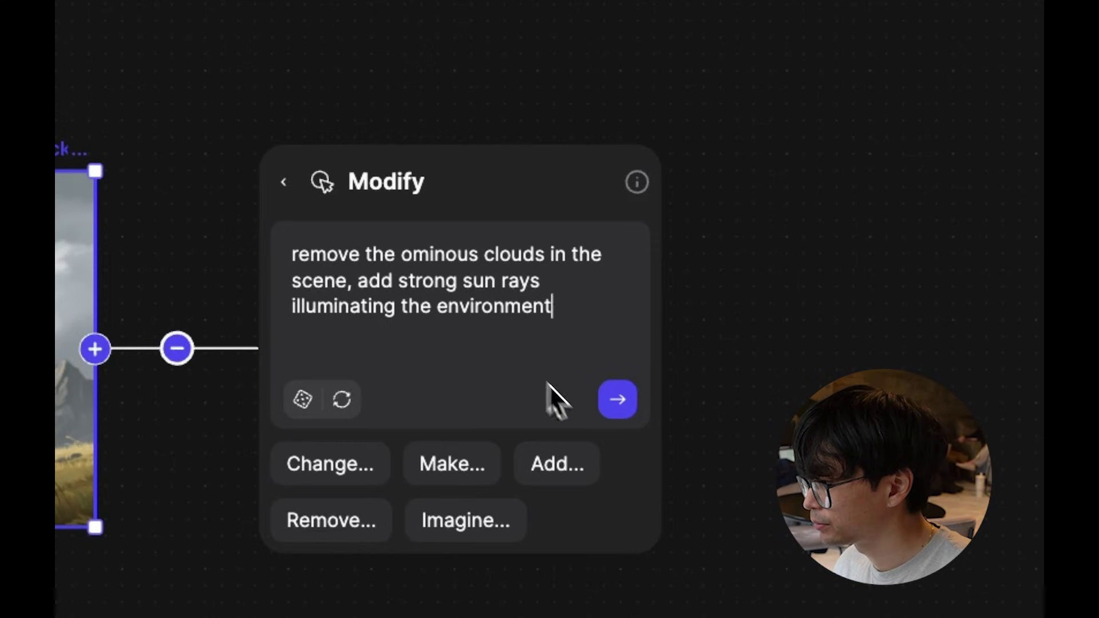
pyautogui.click(617, 399)
# Generate from 'imagine this scene in a winter blizzard snowstorm and snow capped mountain tops'
pyautogui.click(780, 361)
pyautogui.write('imagine this scene in a wi')
pyautogui.press('BackSpace')
pyautogui.press('BackSpace')
pyautogui.write('winter blizzard snowstorm')
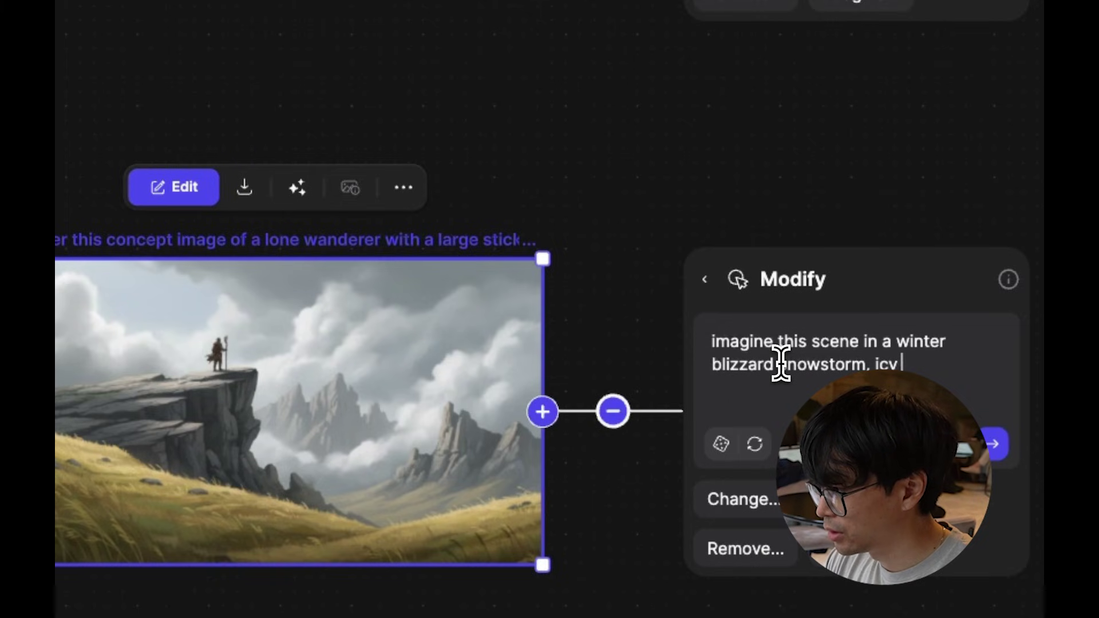
pyautogui.write('and ')
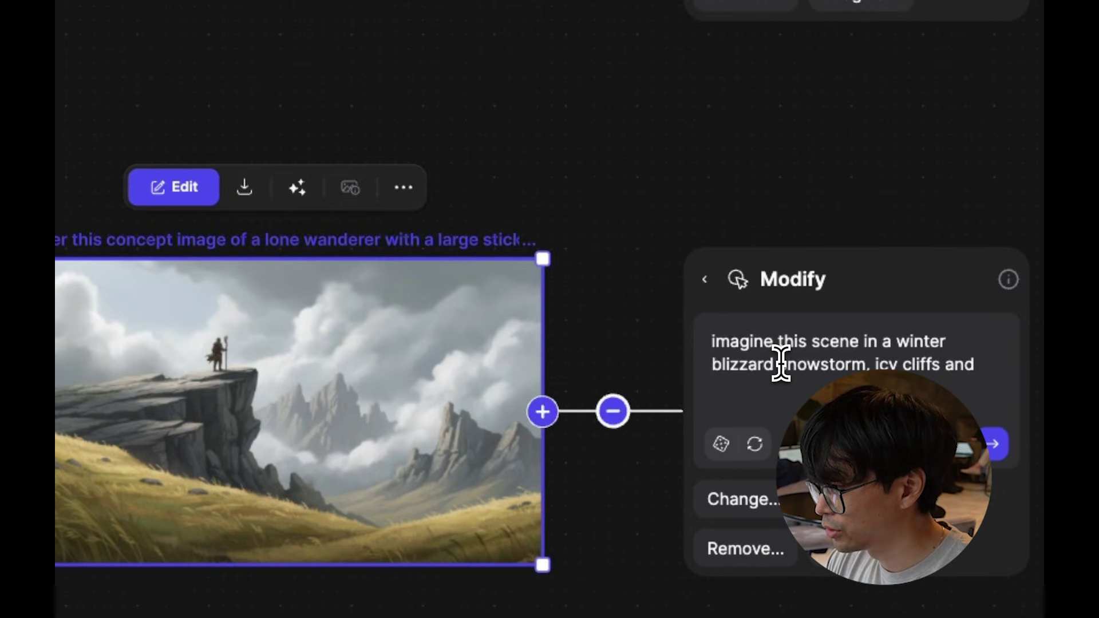
pyautogui.write('scow ca')
pyautogui.press('BackSpace')
pyautogui.press('BackSpace')
pyautogui.press('BackSpace')
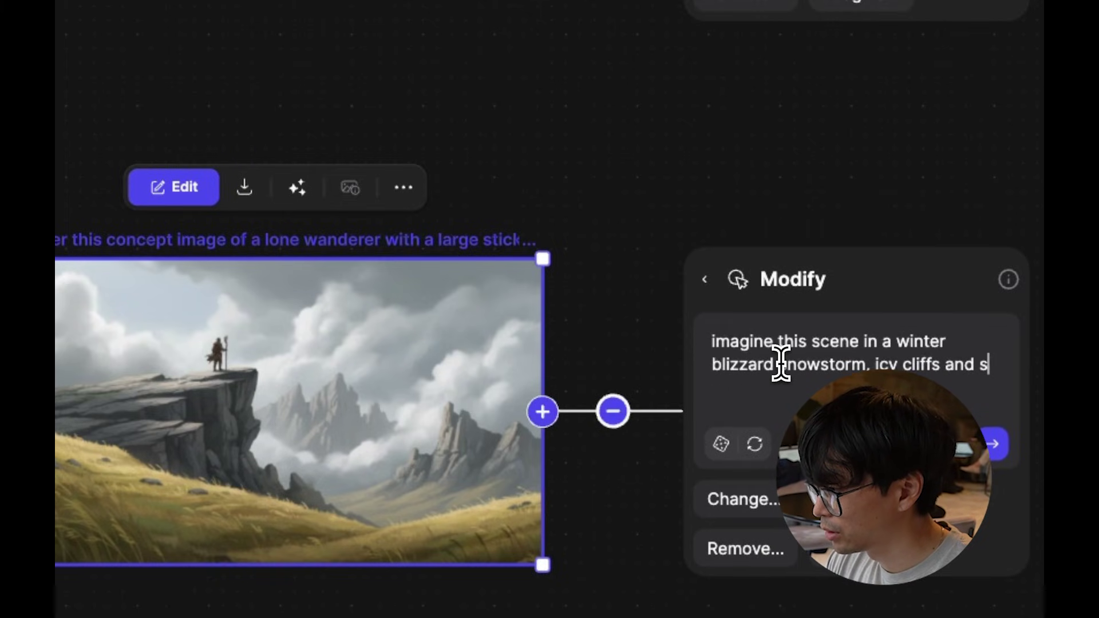
pyautogui.write('now capped mountain tops')
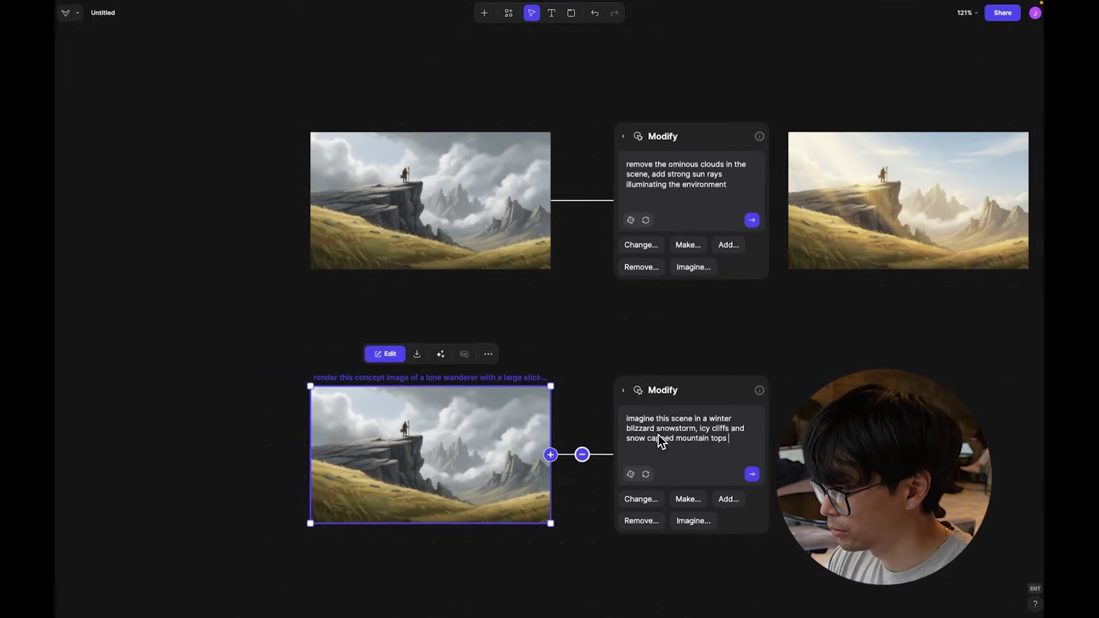
pyautogui.press('Return')
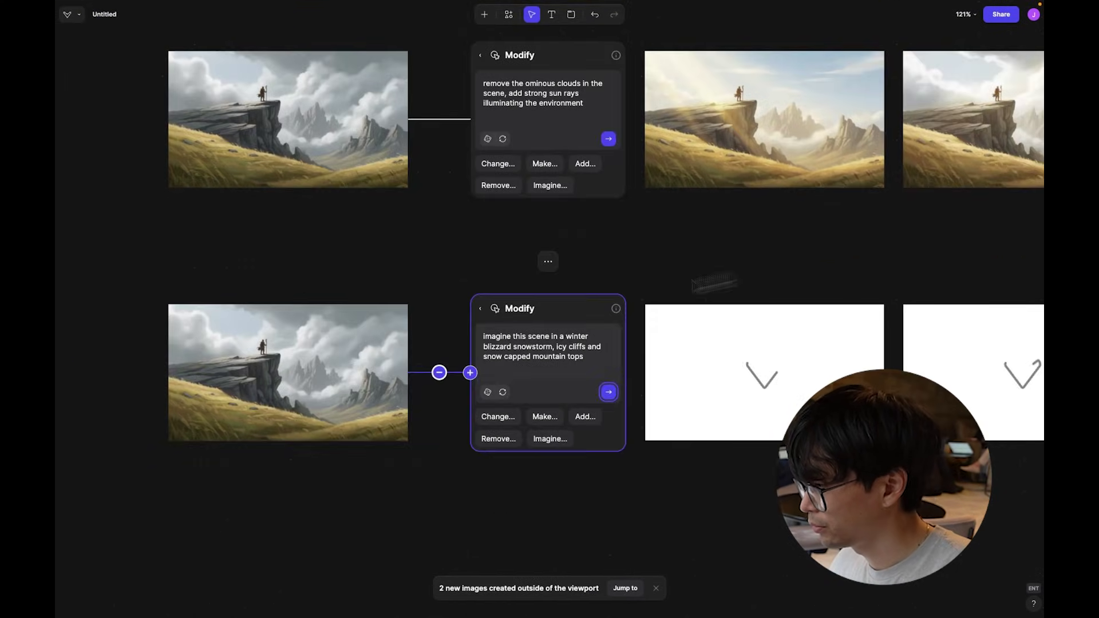
# Open the cliff image in the editor with a much smaller brush coloured pure red (FF0000)
pyautogui.doubleClick(288, 372)
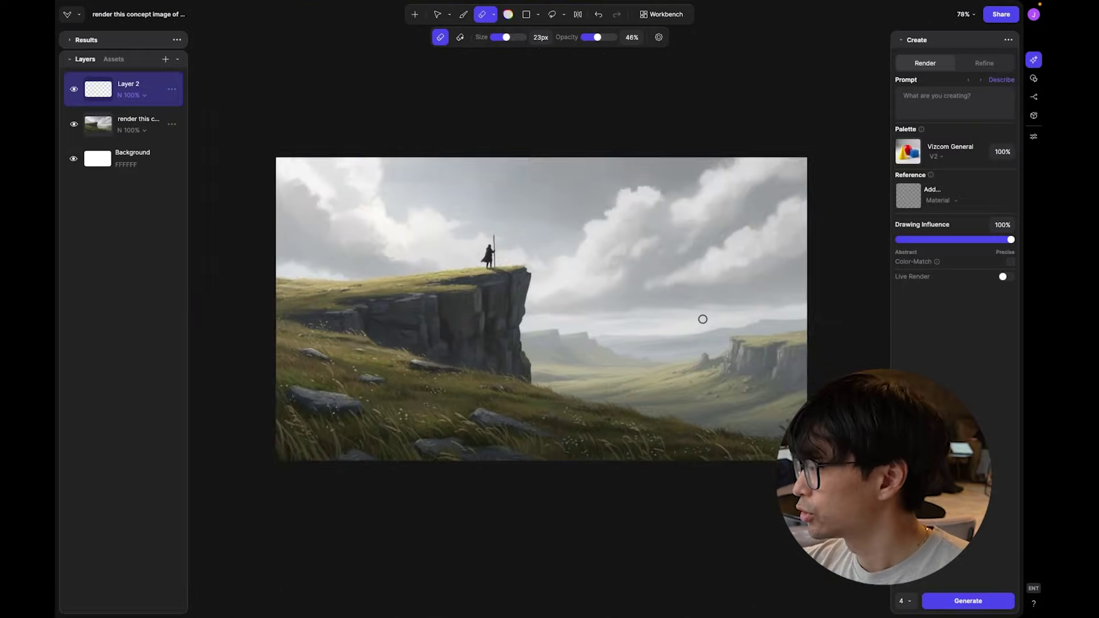
pyautogui.moveTo(727, 323)
pyautogui.mouseDown()
pyautogui.moveTo(716, 332)
pyautogui.moveTo(712, 314)
pyautogui.moveTo(503, 368)
pyautogui.mouseUp()
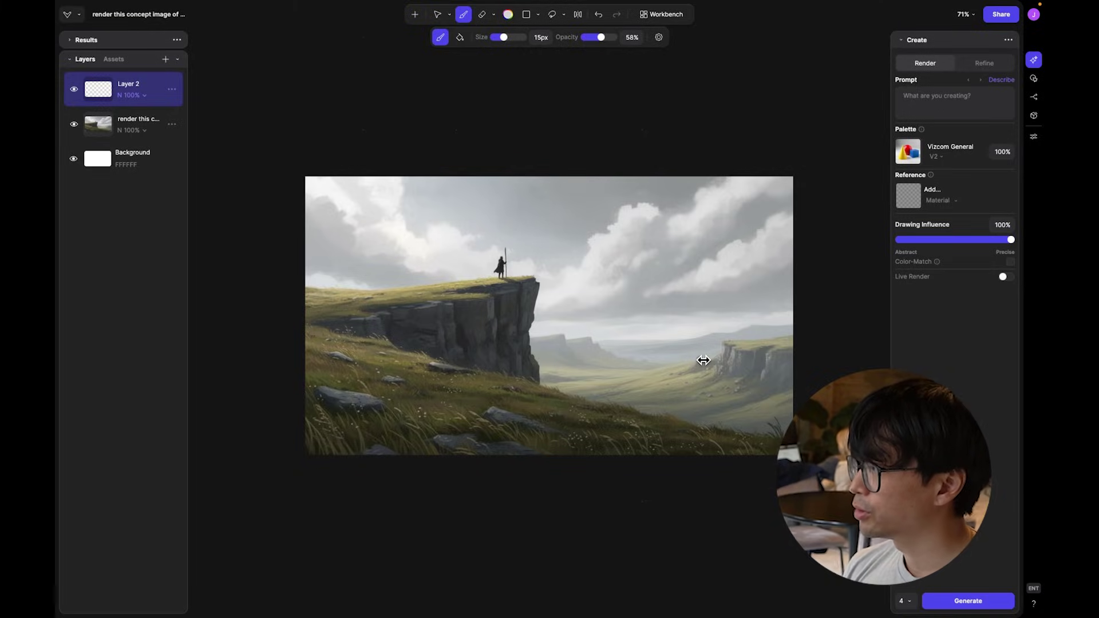
pyautogui.click(508, 15)
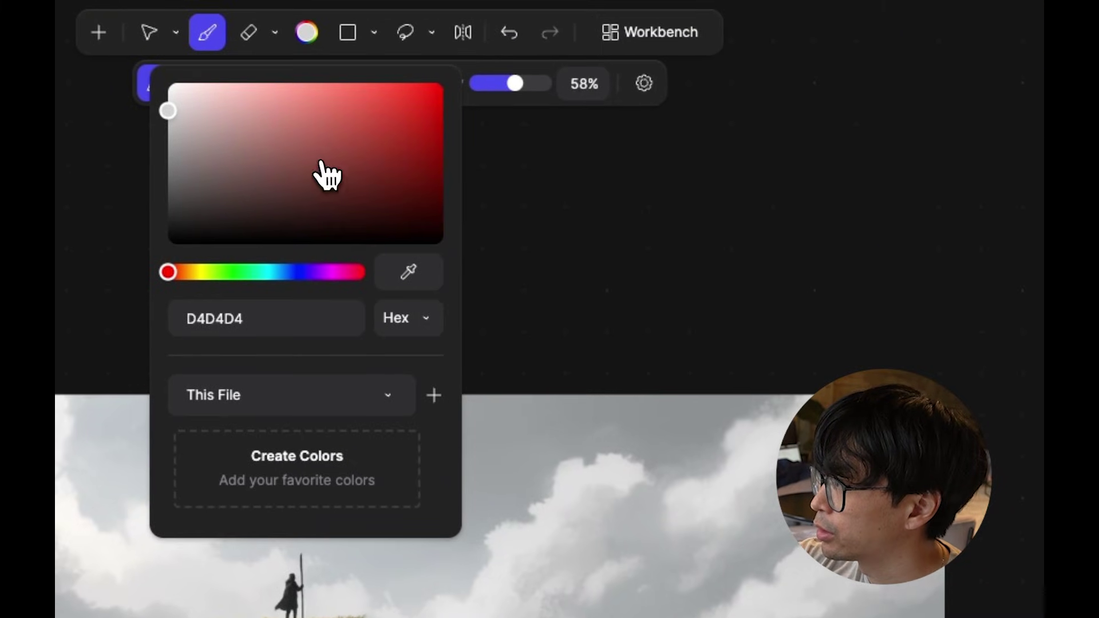
pyautogui.moveTo(323, 175); pyautogui.dragTo(466, 98)
pyautogui.click(761, 290)
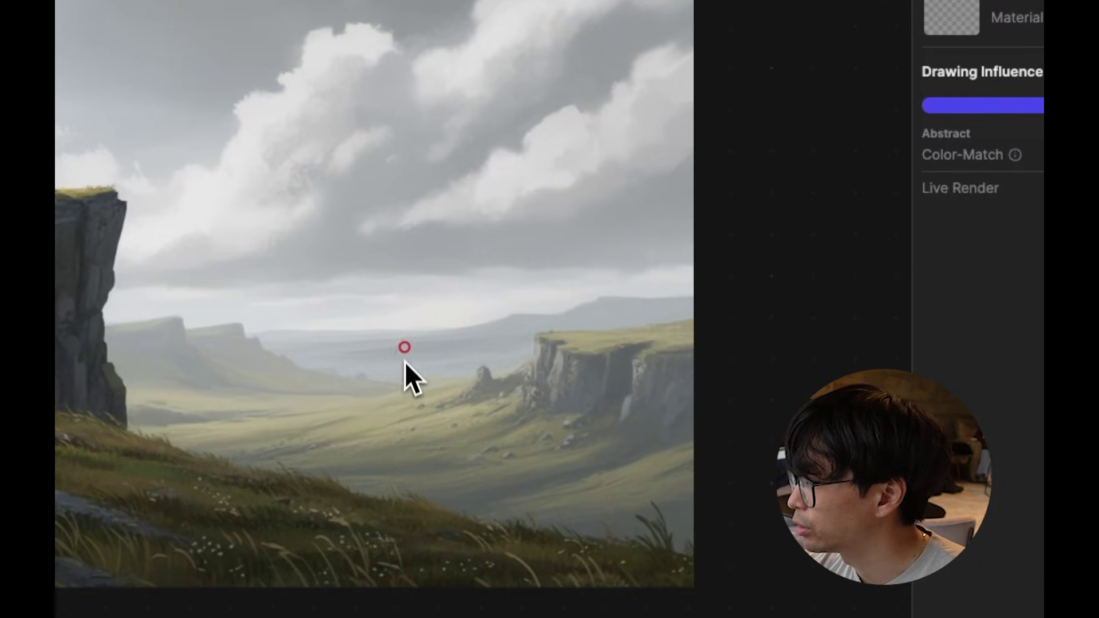
# Sketch the first red strokes of a tall angular structure over the valley right of the wanderer
pyautogui.moveTo(365, 407)
pyautogui.mouseDown()
pyautogui.moveTo(407, 361)
pyautogui.moveTo(400, 383)
pyautogui.moveTo(435, 298)
pyautogui.moveTo(390, 382)
pyautogui.moveTo(433, 297)
pyautogui.moveTo(544, 202)
pyautogui.moveTo(576, 206)
pyautogui.moveTo(627, 286)
pyautogui.moveTo(608, 240)
pyautogui.moveTo(605, 289)
pyautogui.moveTo(642, 250)
pyautogui.moveTo(611, 298)
pyautogui.moveTo(634, 325)
pyautogui.mouseUp()
pyautogui.hotkey('ctrl', 'z')
pyautogui.hotkey('ctrl', 'z')
pyautogui.moveTo(613, 245); pyautogui.dragTo(643, 332)
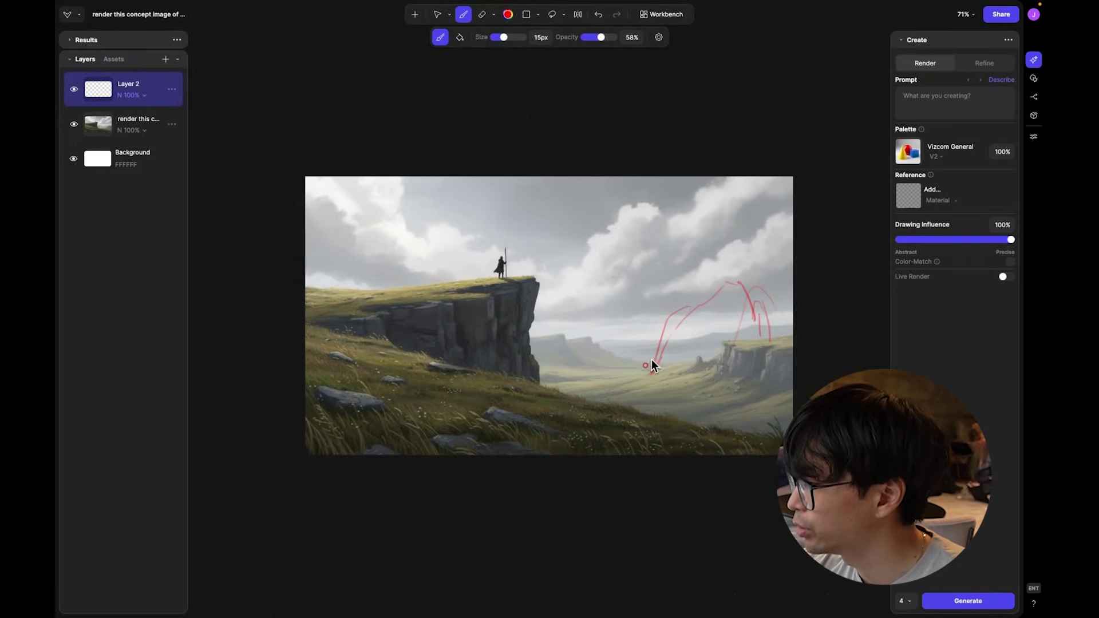
pyautogui.moveTo(651, 359); pyautogui.dragTo(649, 376)
pyautogui.moveTo(711, 196)
pyautogui.mouseDown()
pyautogui.moveTo(668, 241)
pyautogui.moveTo(688, 297)
pyautogui.mouseUp()
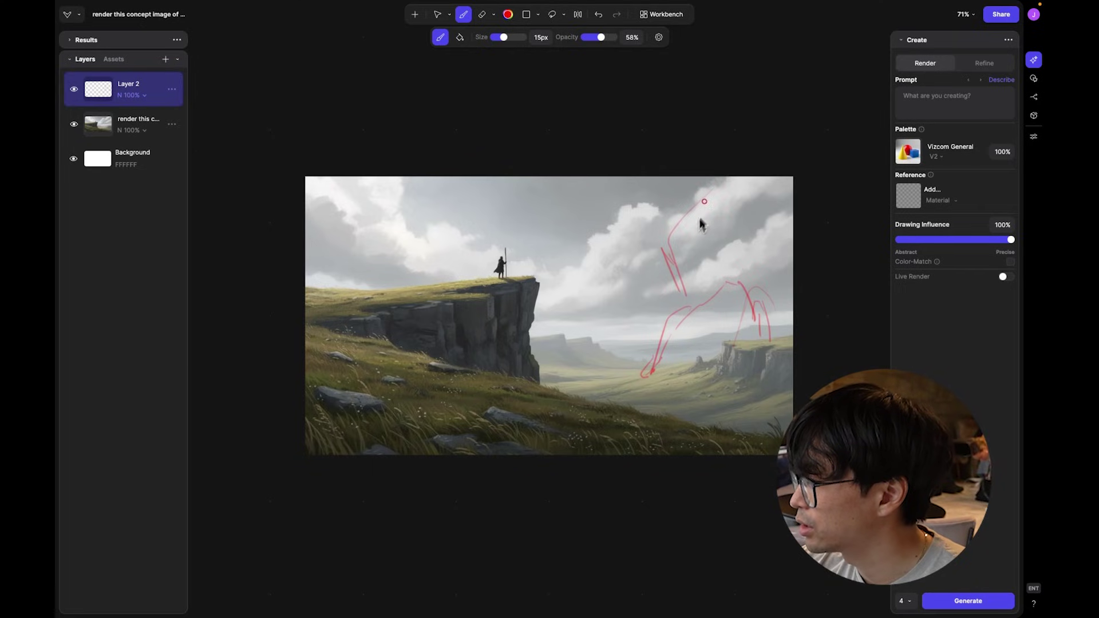
pyautogui.moveTo(712, 190); pyautogui.dragTo(688, 230)
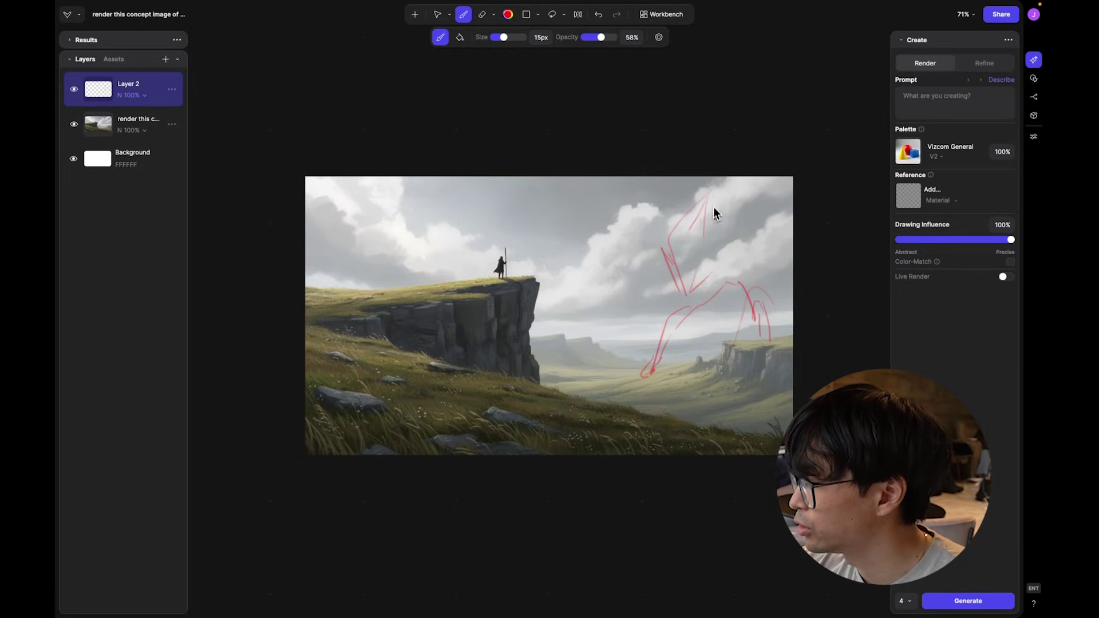
pyautogui.hotkey('ctrl', 'z')
pyautogui.moveTo(707, 291); pyautogui.dragTo(686, 295)
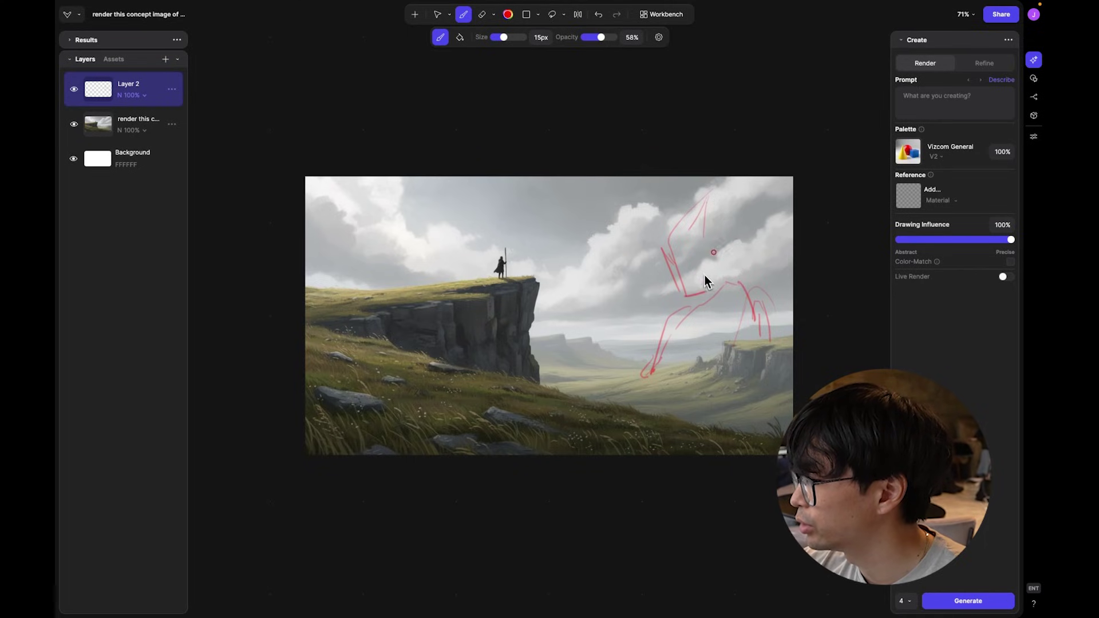
pyautogui.moveTo(720, 194); pyautogui.dragTo(752, 226)
pyautogui.moveTo(699, 268); pyautogui.dragTo(752, 245)
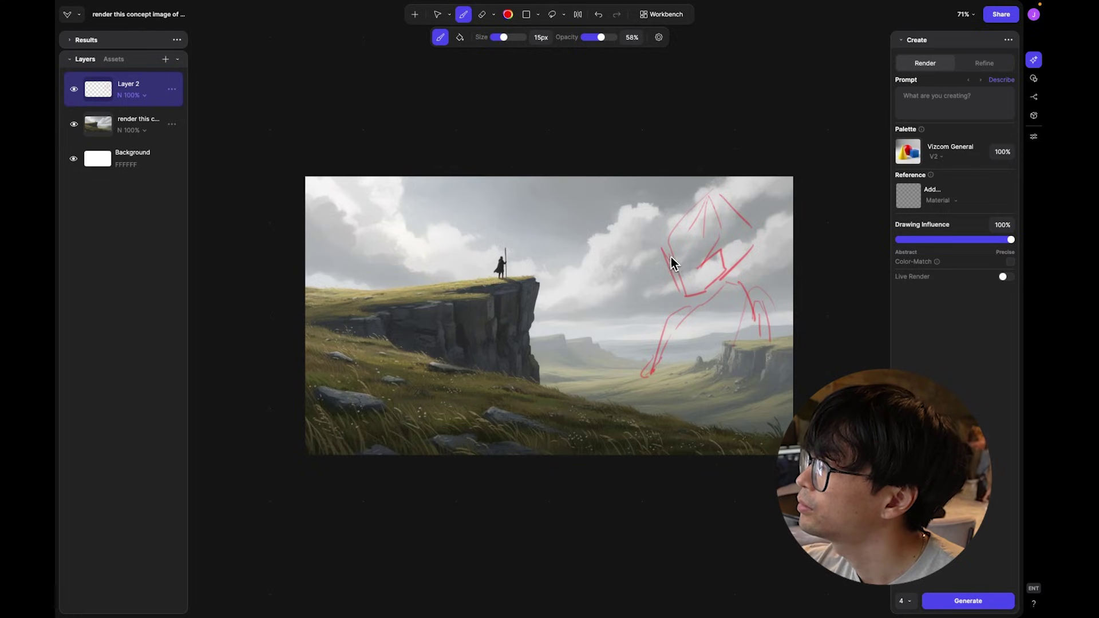
pyautogui.moveTo(671, 257); pyautogui.dragTo(681, 293)
# At 100% zoom, complete the structure's outline, top arc and inner vertical strokes, keeping the small brush
pyautogui.hotkey('shift', '0')
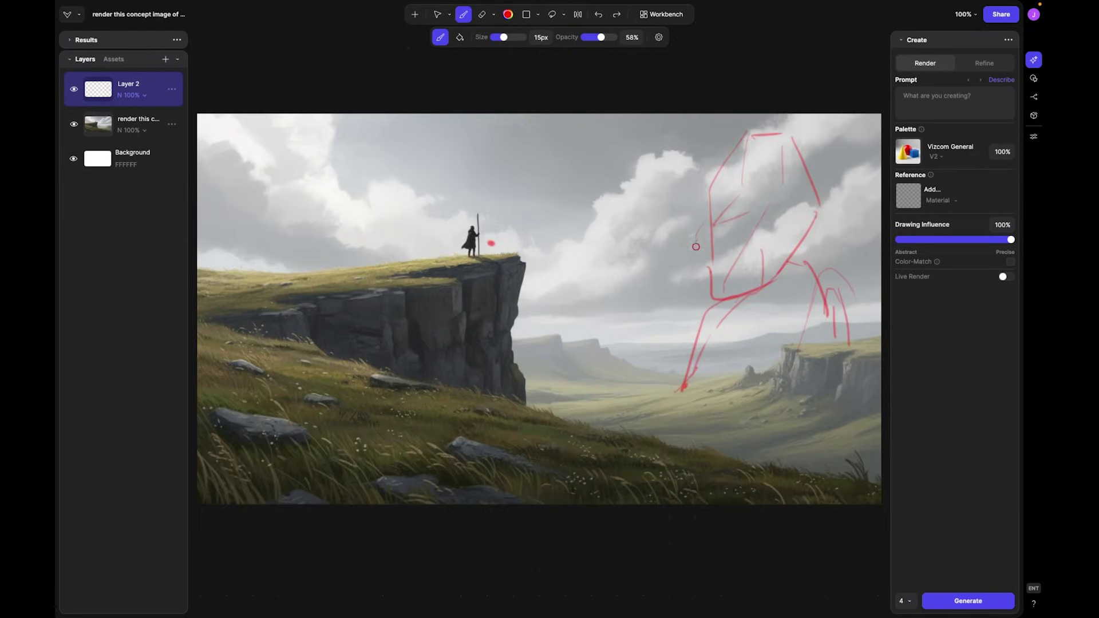
pyautogui.moveTo(698, 231); pyautogui.dragTo(684, 388)
pyautogui.moveTo(712, 359); pyautogui.dragTo(685, 379)
pyautogui.moveTo(801, 240)
pyautogui.mouseDown()
pyautogui.moveTo(841, 192)
pyautogui.moveTo(854, 316)
pyautogui.mouseUp()
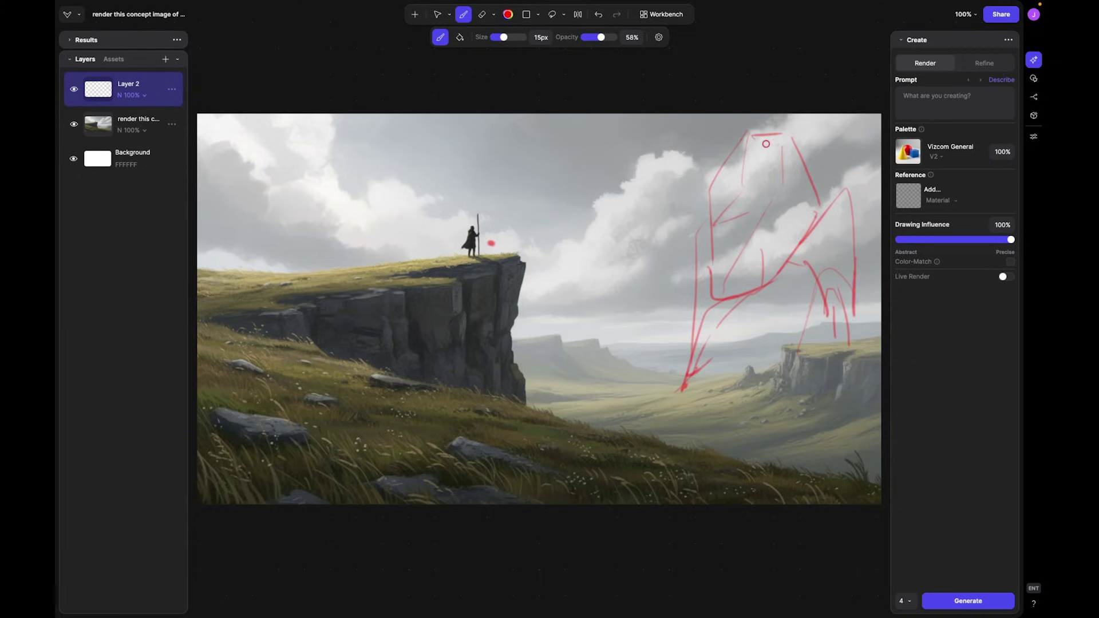
pyautogui.moveTo(749, 135); pyautogui.dragTo(788, 126)
pyautogui.moveTo(713, 174)
pyautogui.mouseDown()
pyautogui.moveTo(688, 216)
pyautogui.moveTo(697, 333)
pyautogui.mouseUp()
pyautogui.moveTo(723, 197)
pyautogui.mouseDown()
pyautogui.moveTo(731, 295)
pyautogui.moveTo(745, 289)
pyautogui.mouseUp()
pyautogui.moveTo(732, 223)
pyautogui.mouseDown()
pyautogui.moveTo(781, 255)
pyautogui.moveTo(757, 274)
pyautogui.moveTo(816, 228)
pyautogui.mouseUp()
pyautogui.moveTo(779, 131); pyautogui.dragTo(802, 201)
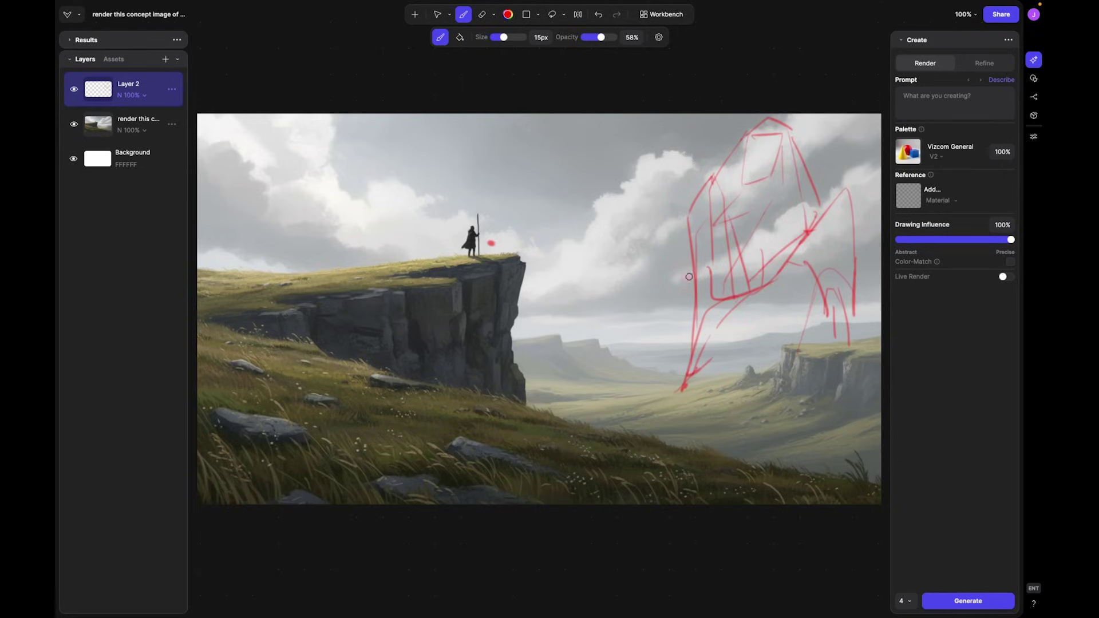
pyautogui.moveTo(694, 286); pyautogui.dragTo(662, 405)
pyautogui.press(']')
pyautogui.press(']')
pyautogui.press(']')
pyautogui.press(']')
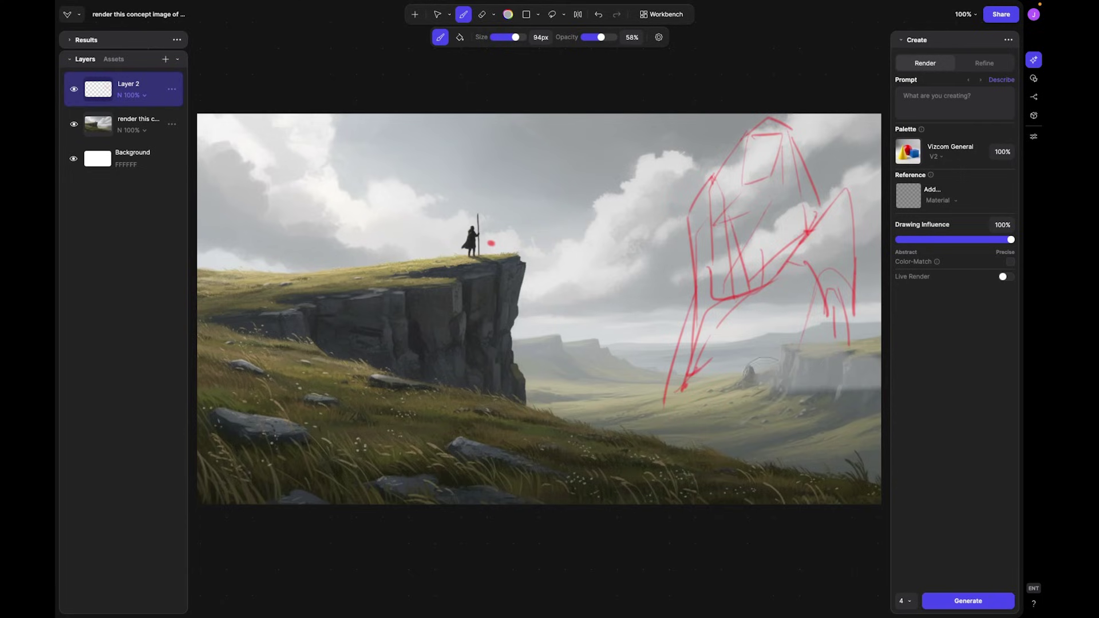
pyautogui.hotkey('ctrl', 'z')
pyautogui.press('[')
pyautogui.press('[')
pyautogui.press('[')
pyautogui.press('[')
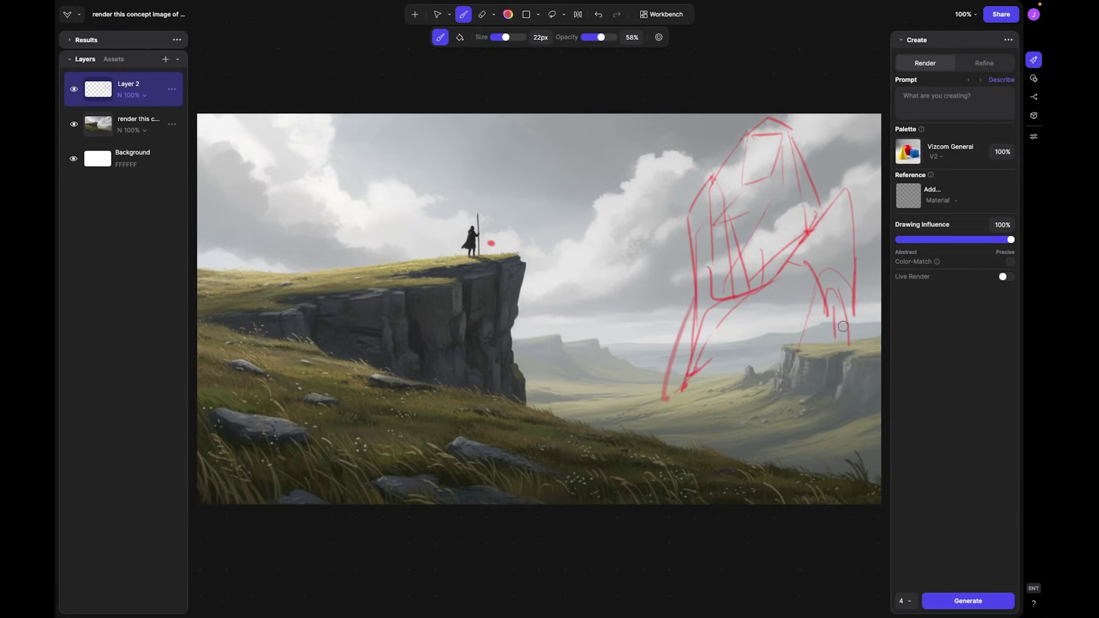
# Back on the canvas, attach a Modify block to the sketched cliff image
pyautogui.click(663, 14)
pyautogui.click(745, 310)
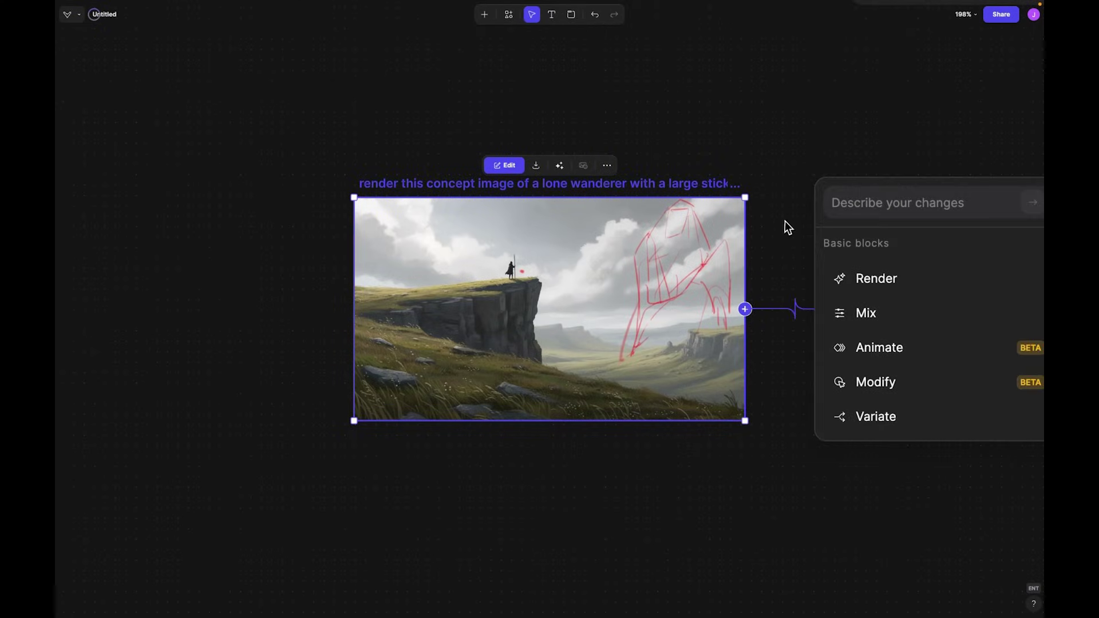
pyautogui.moveTo(784, 221); pyautogui.dragTo(586, 247)
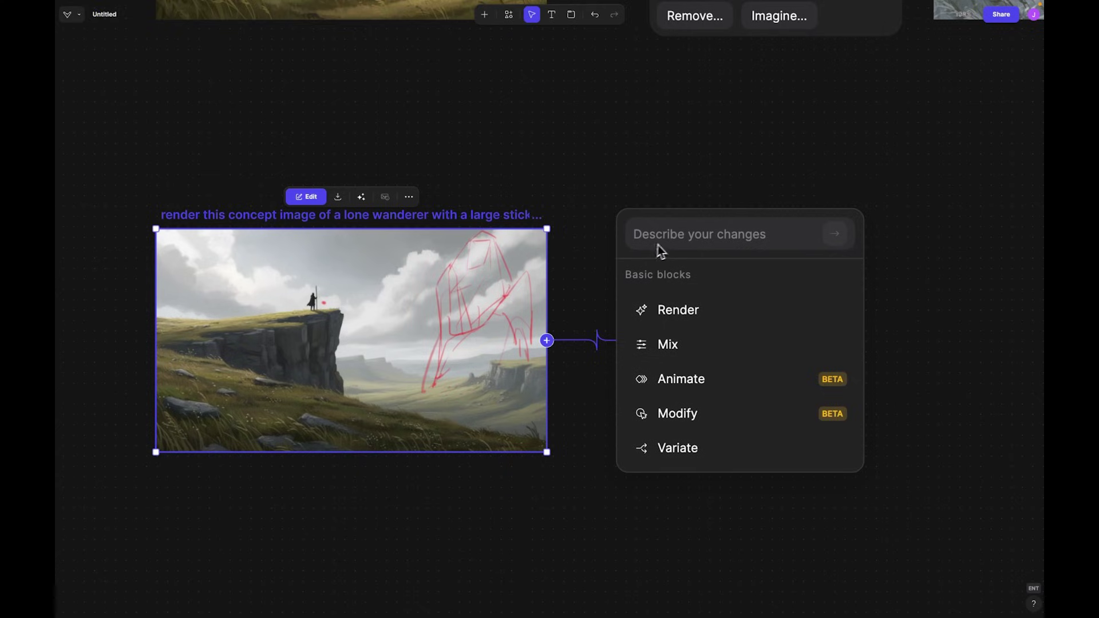
pyautogui.click(677, 413)
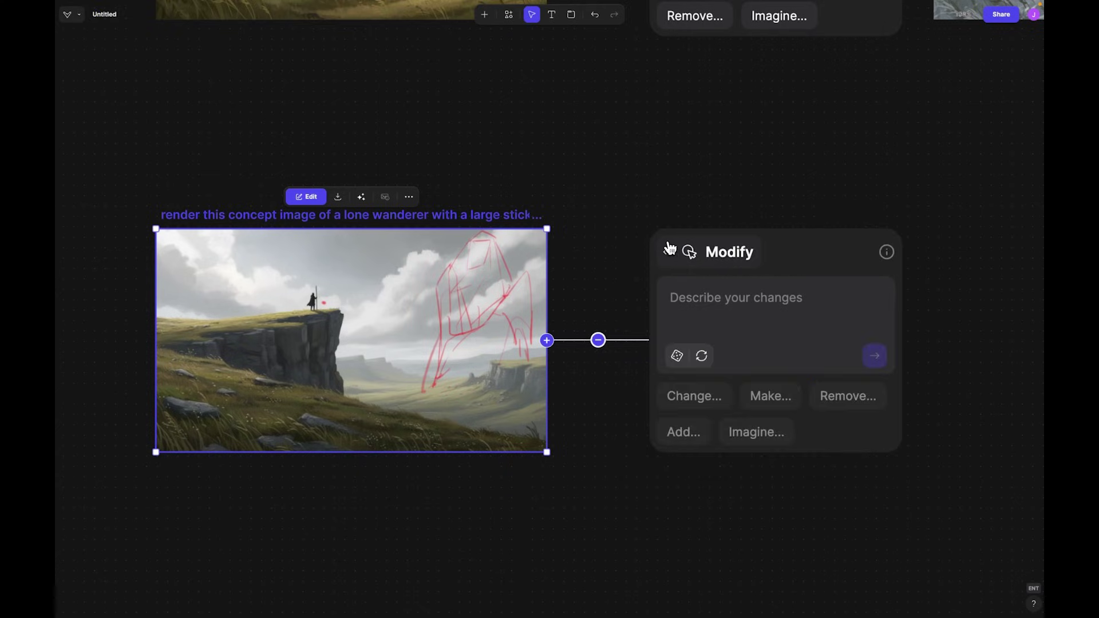
# Prompt 'render the red line art sketch as a powerful jewel stone with mystical powers emitting energy'
pyautogui.click(736, 300)
pyautogui.write('render the red line art sketch as a')
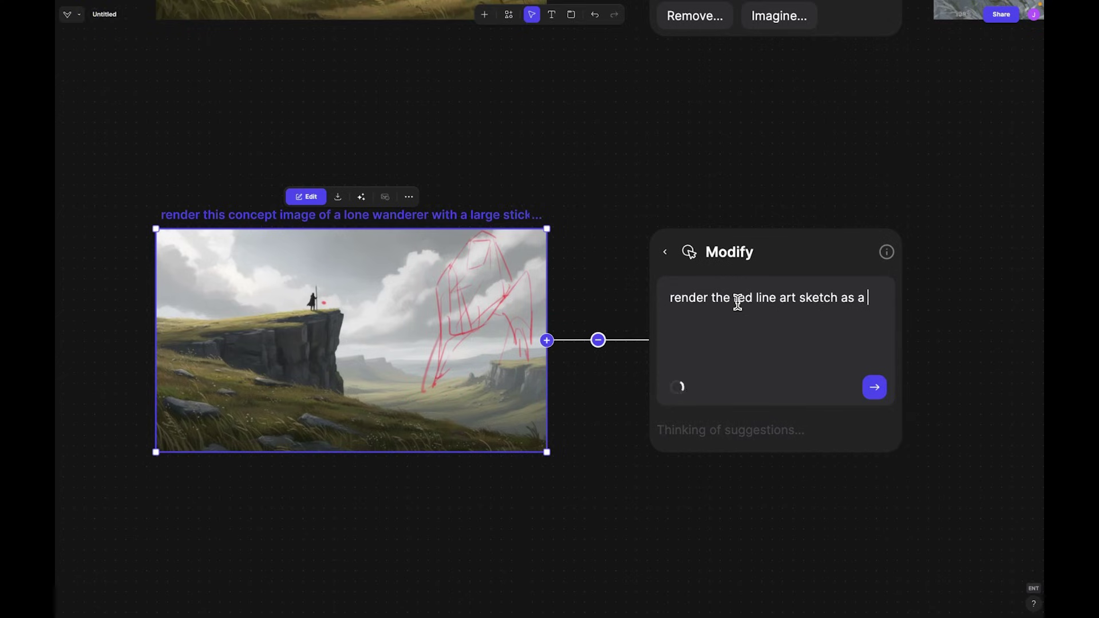
pyautogui.write(' powerful diamond')
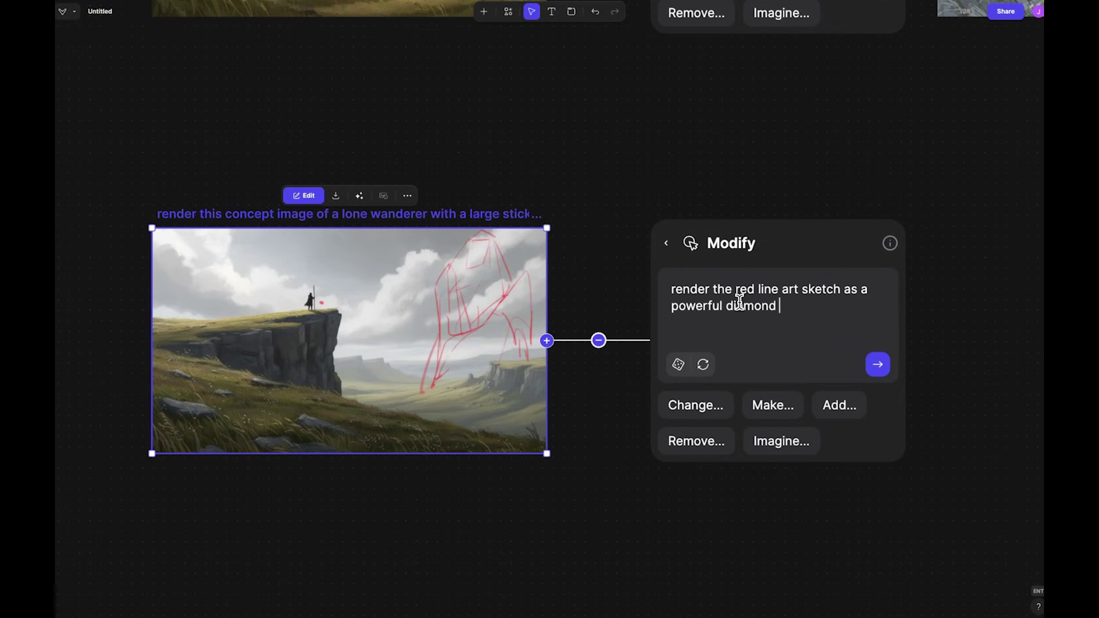
pyautogui.press('BackSpace')
pyautogui.press('BackSpace')
pyautogui.press('BackSpace')
pyautogui.press('BackSpace')
pyautogui.press('BackSpace')
pyautogui.press('BackSpace')
pyautogui.press('BackSpace')
pyautogui.press('BackSpace')
pyautogui.write('jewel stone with mystical pow')
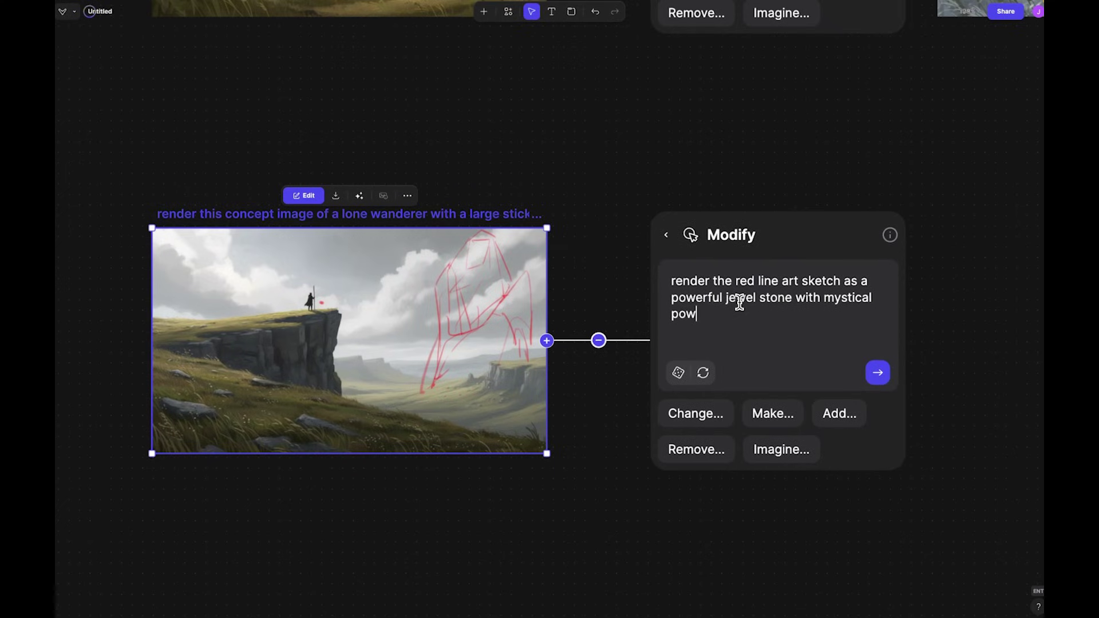
pyautogui.write('ers that emitting strong')
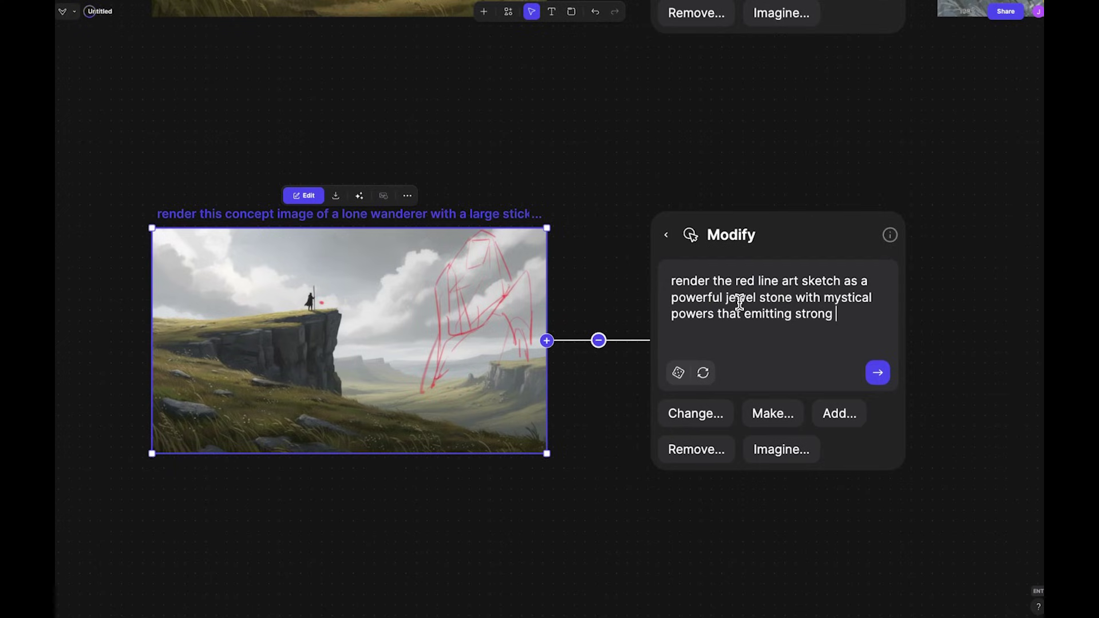
pyautogui.press('BackSpace')
pyautogui.press('BackSpace')
pyautogui.press('BackSpace')
pyautogui.press('BackSpace')
pyautogui.write('energ')
pyautogui.press('BackSpace')
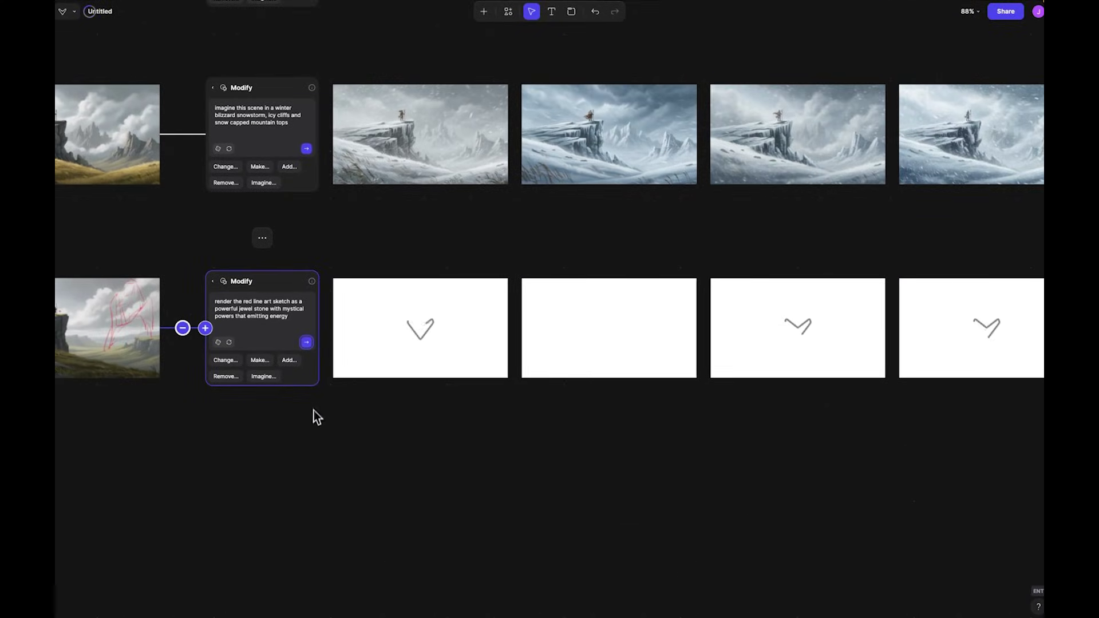
pyautogui.scroll(5, 314, 410)
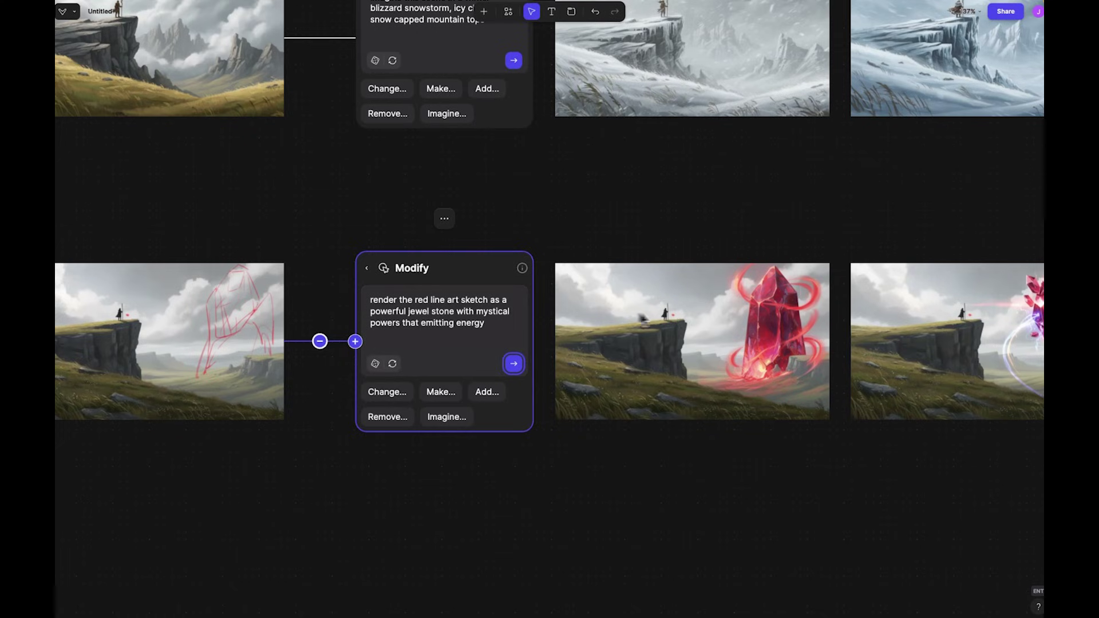
pyautogui.hscroll(10, 550, 217)
pyautogui.hscroll(5, 460, 327)
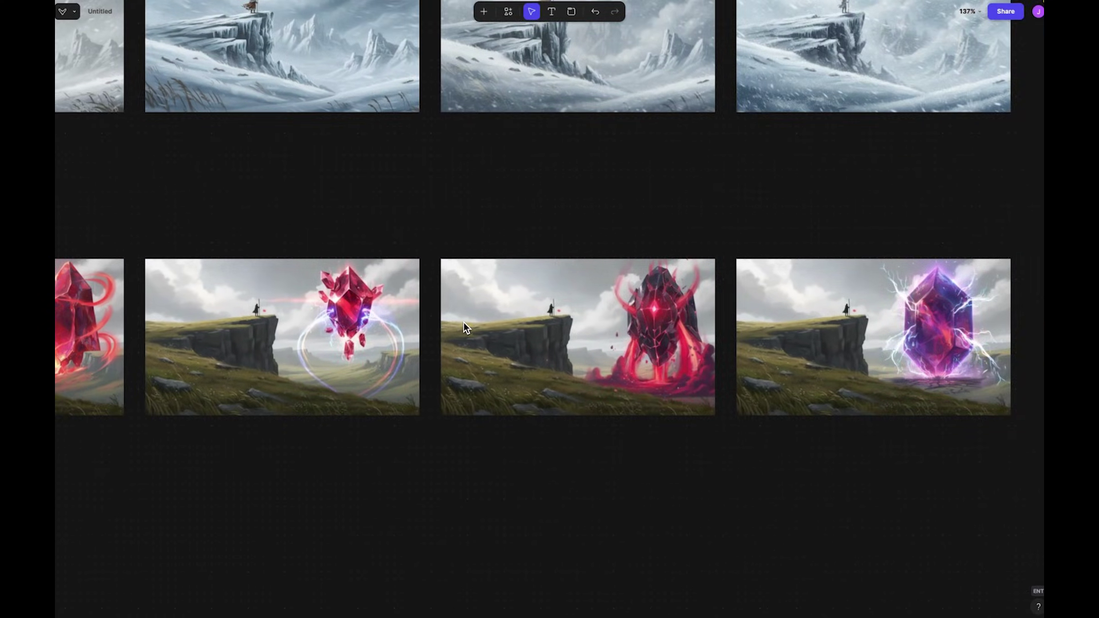
pyautogui.moveTo(465, 324); pyautogui.dragTo(609, 333)
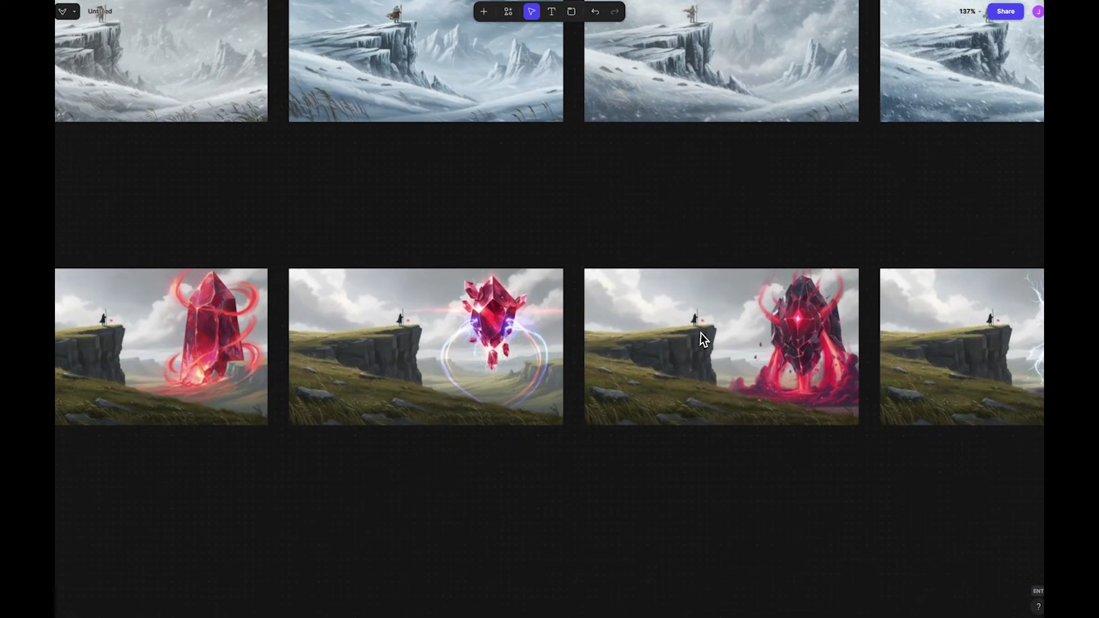
pyautogui.moveTo(701, 335); pyautogui.dragTo(541, 342)
pyautogui.hscroll(-10, 372, 371)
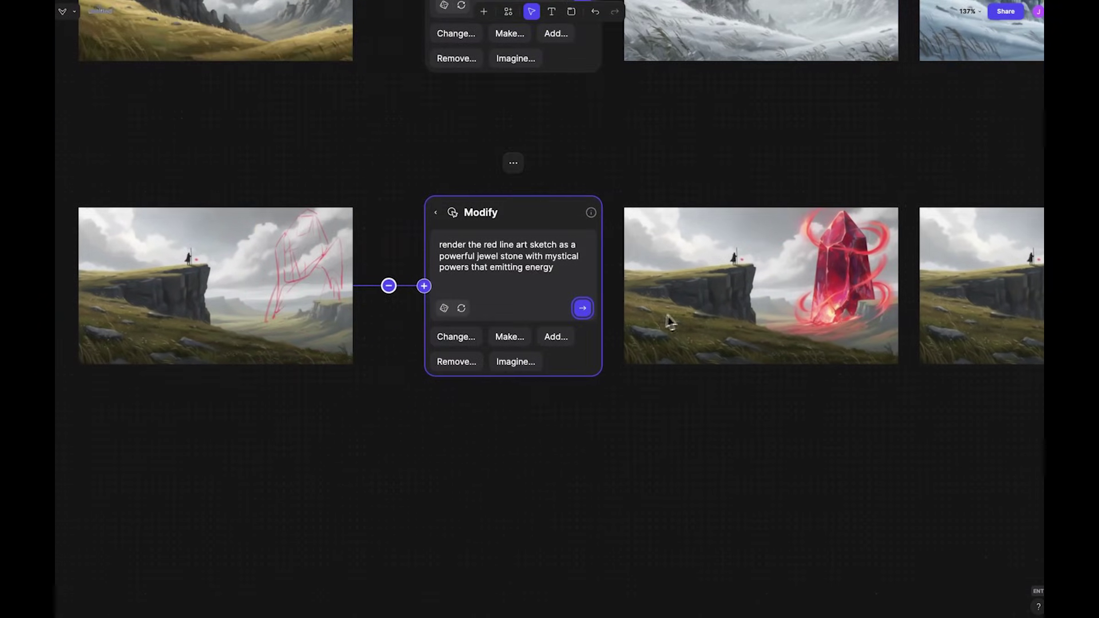
# Replace the jewel prompt with 'render the red line art sketch as a large dragon egg nestled in a rocky cliff mountaintop'
pyautogui.tripleClick(489, 262)
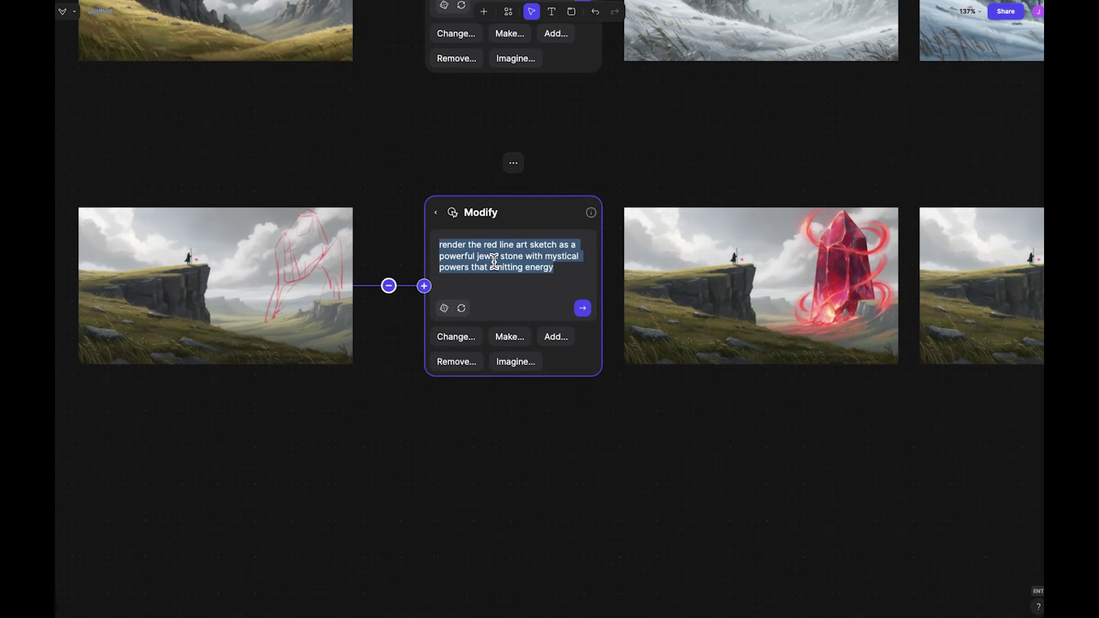
pyautogui.press('BackSpace')
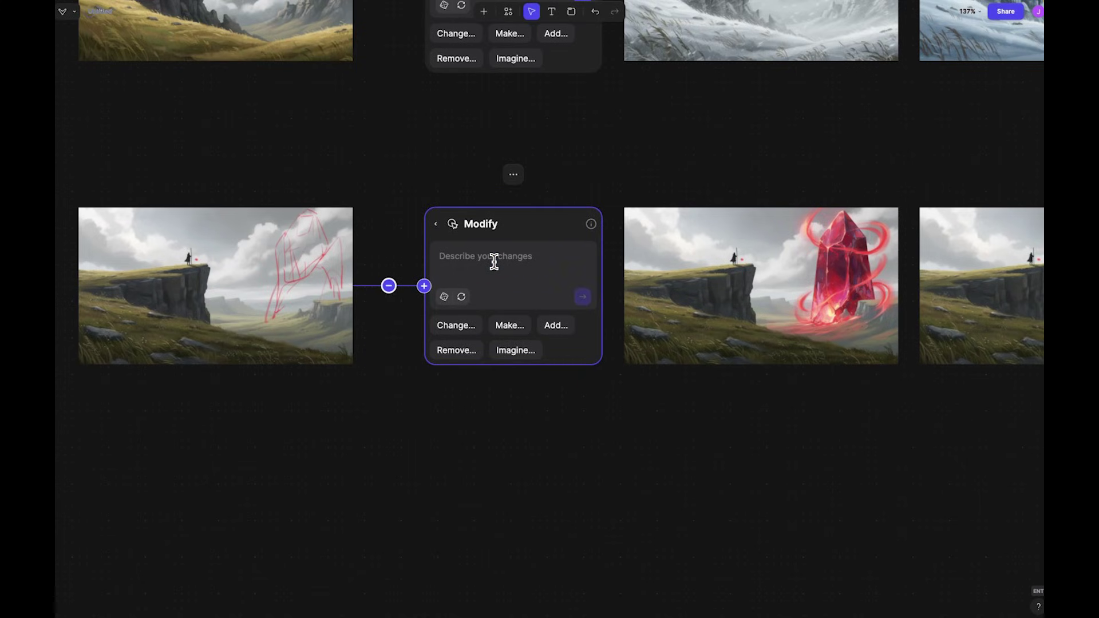
pyautogui.write('render the red line art sketch as a ')
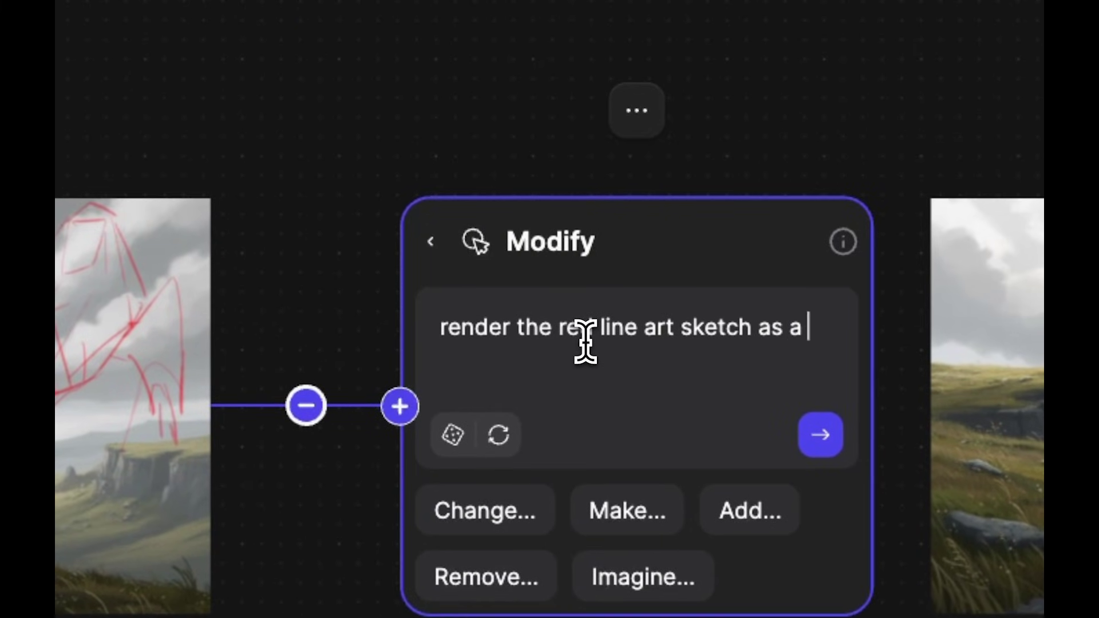
pyautogui.write('large d')
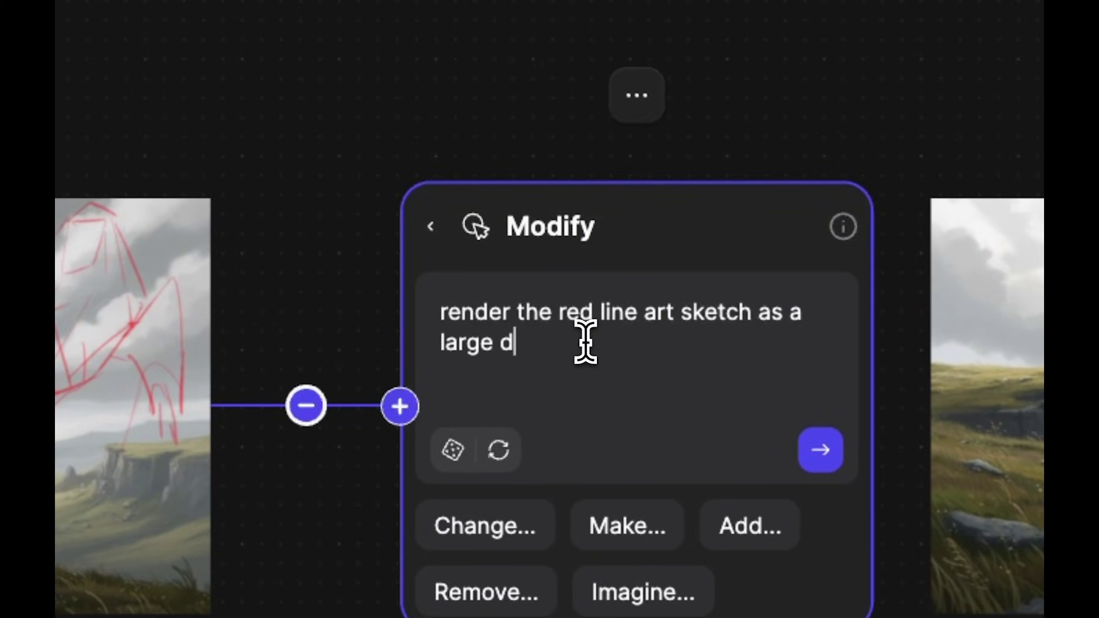
pyautogui.write('ragon egg nestled in th')
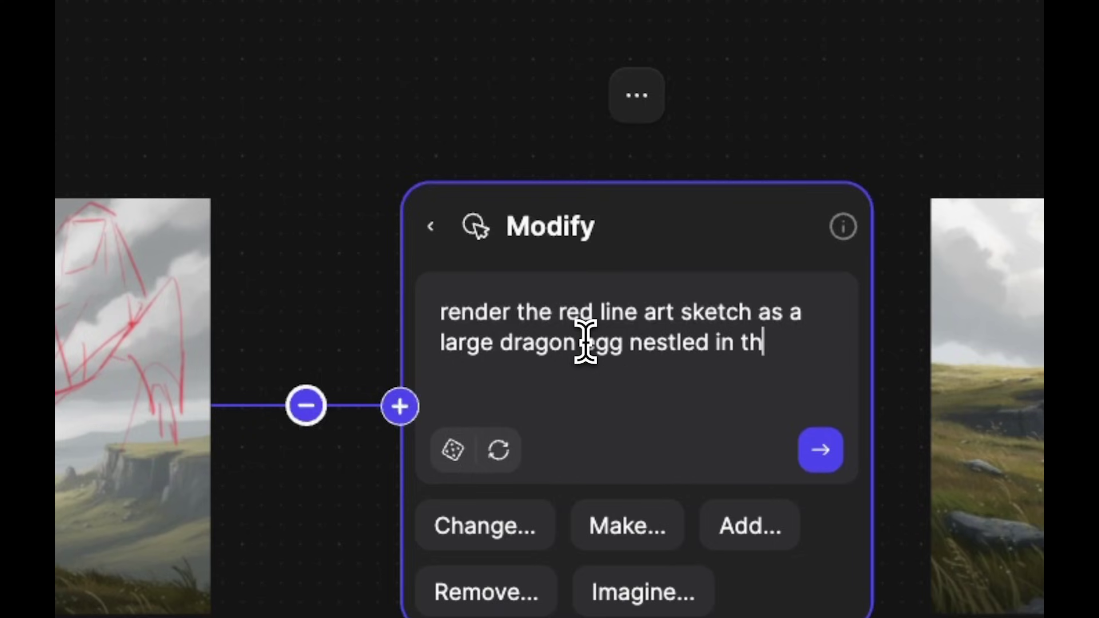
pyautogui.press('BackSpace')
pyautogui.press('BackSpace')
pyautogui.write('a rocky cl')
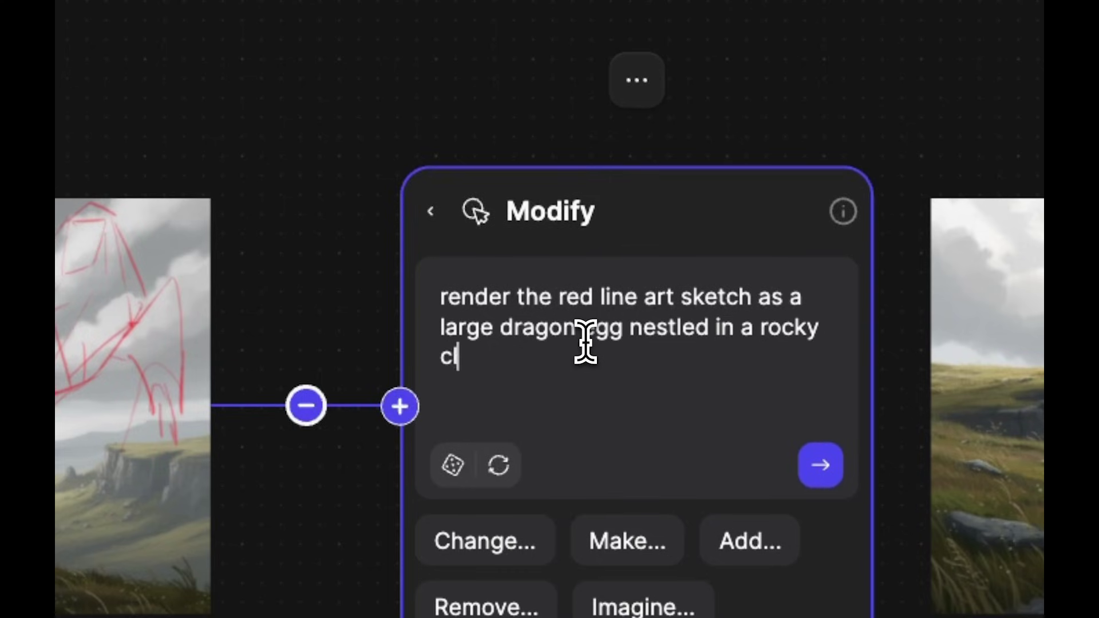
pyautogui.write('iff mountain')
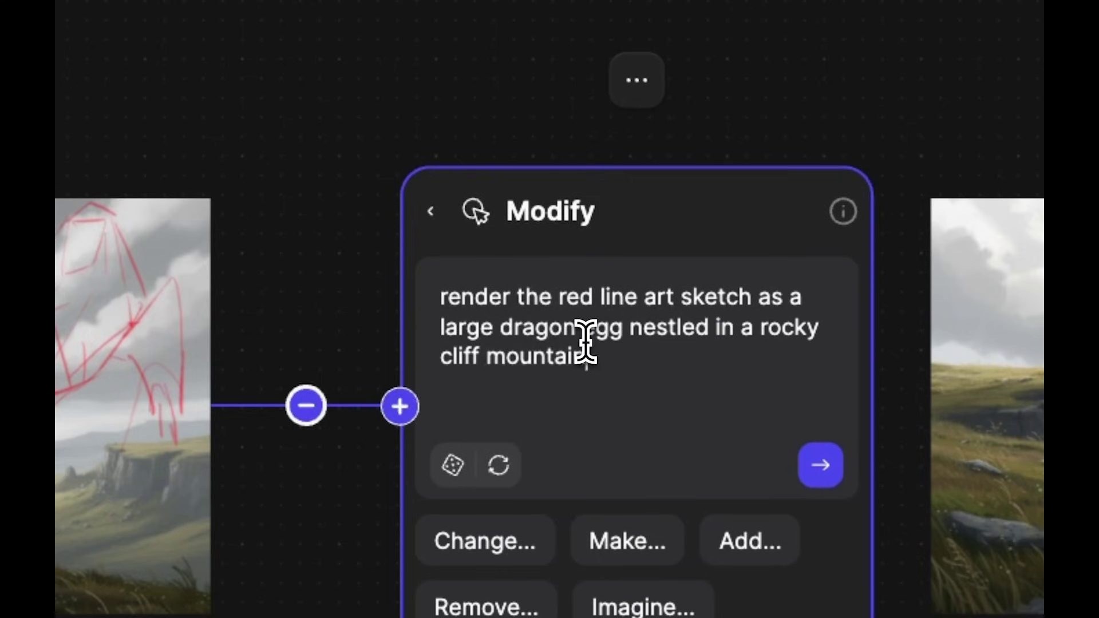
pyautogui.write('top in the ')
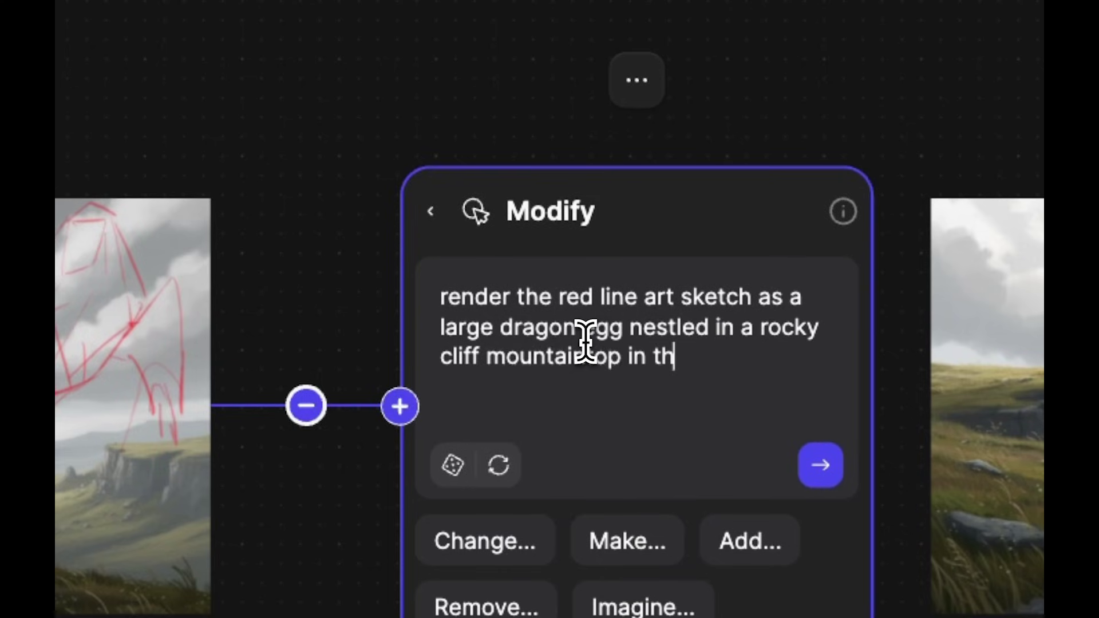
pyautogui.write('background')
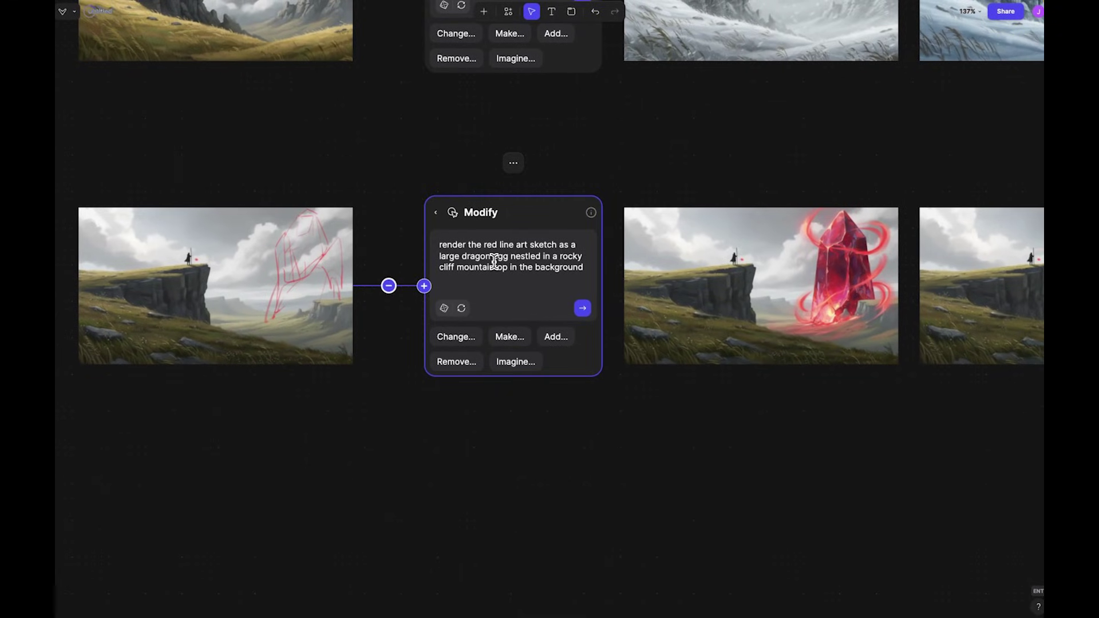
pyautogui.click(582, 308)
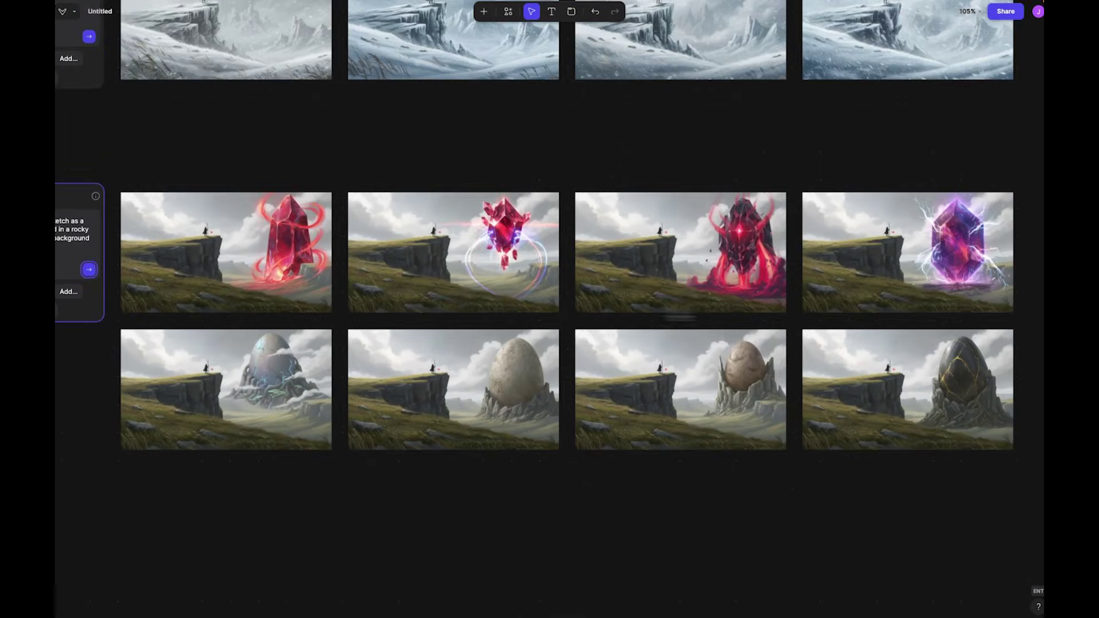
pyautogui.hscroll(-10, 387, 295)
pyautogui.hscroll(8, 511, 308)
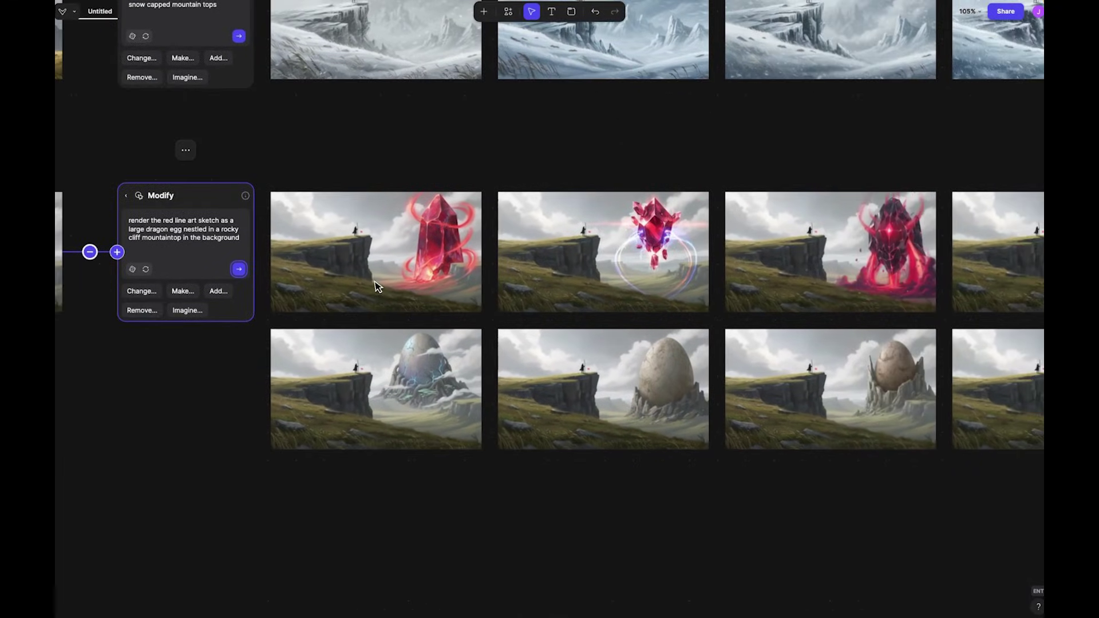
pyautogui.scroll(5, 690, 361)
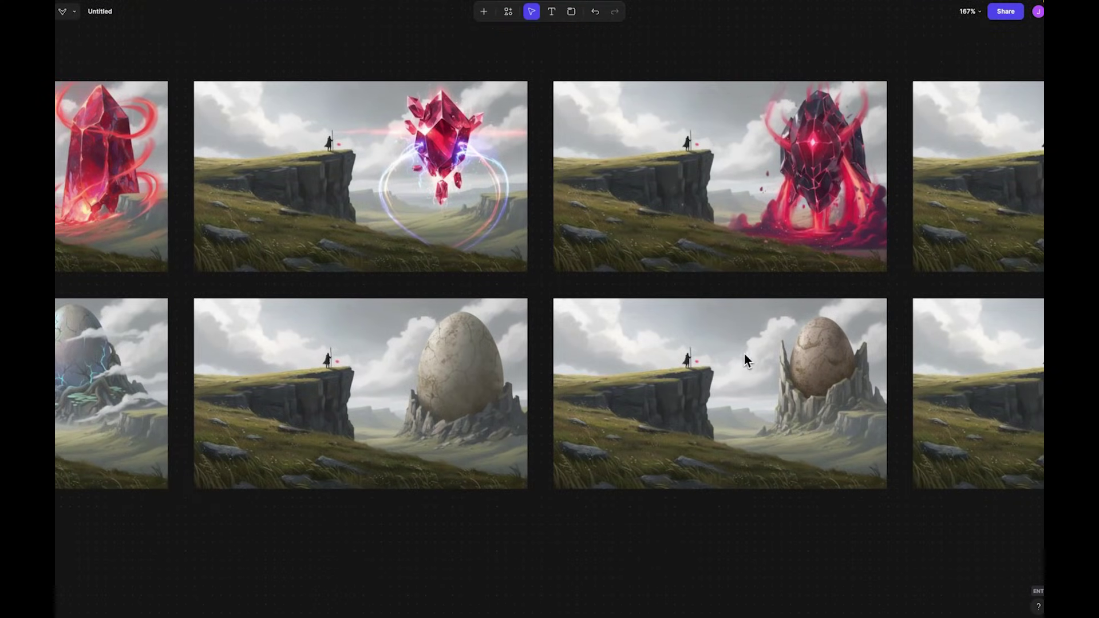
pyautogui.moveTo(748, 358); pyautogui.dragTo(597, 346)
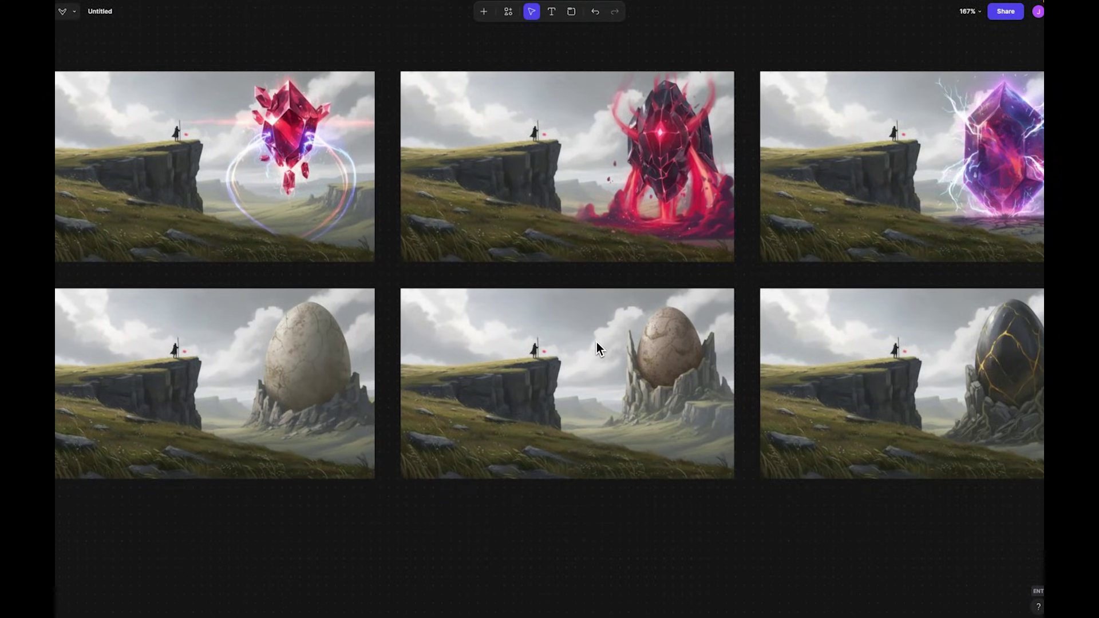
pyautogui.scroll(-1, 597, 350)
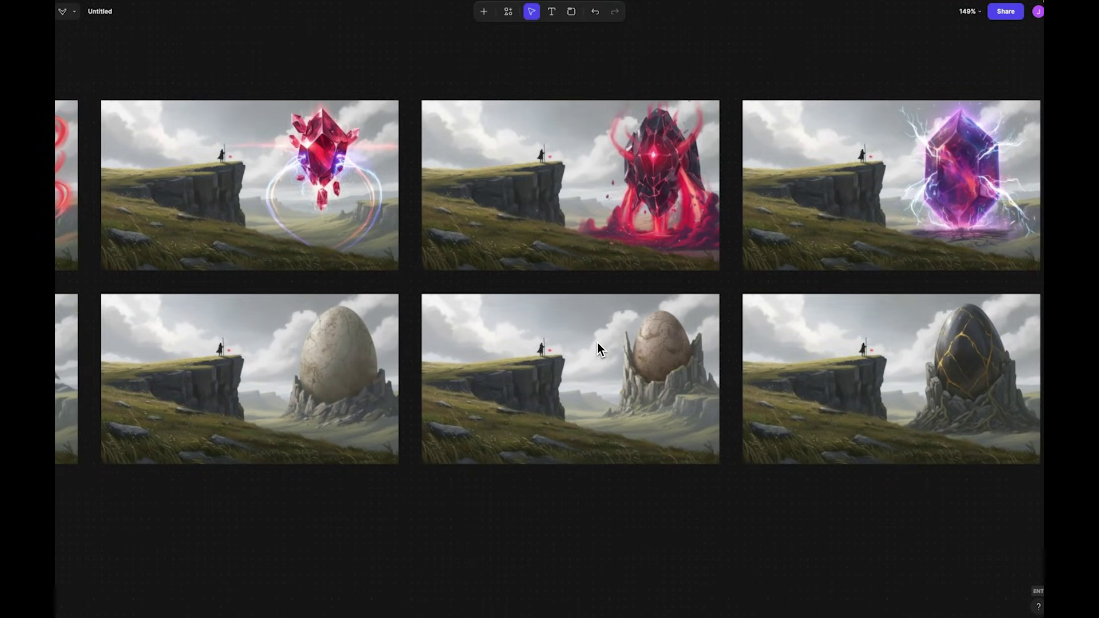
pyautogui.moveTo(635, 345); pyautogui.dragTo(490, 335)
pyautogui.hscroll(-3, 554, 349)
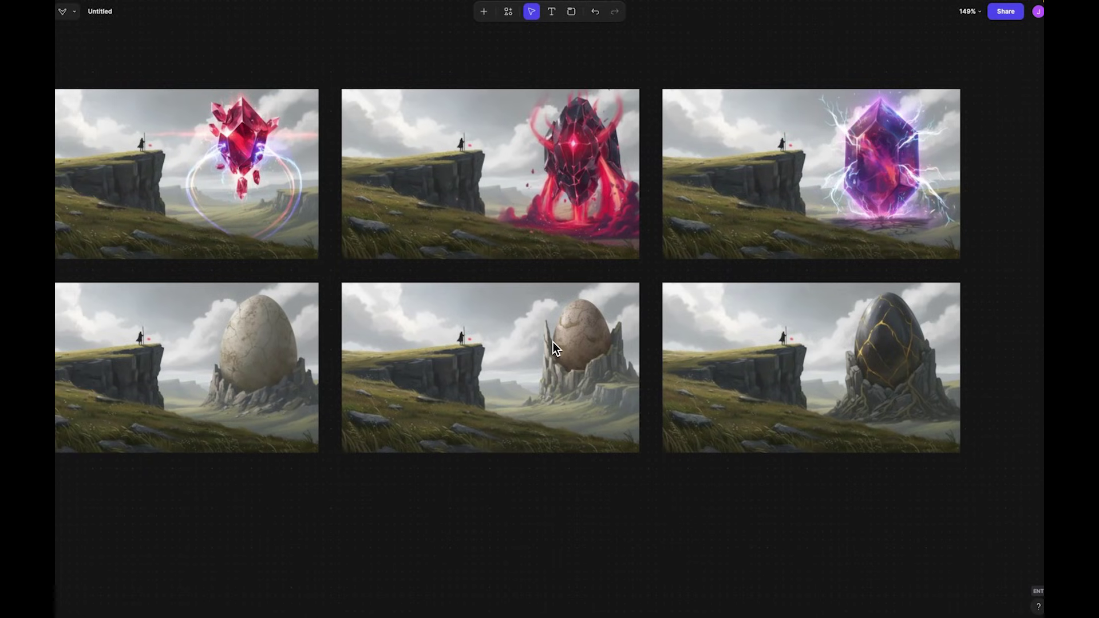
# Duplicate the middle egg-on-crag render and drag the copy away from the grid
pyautogui.click(553, 347)
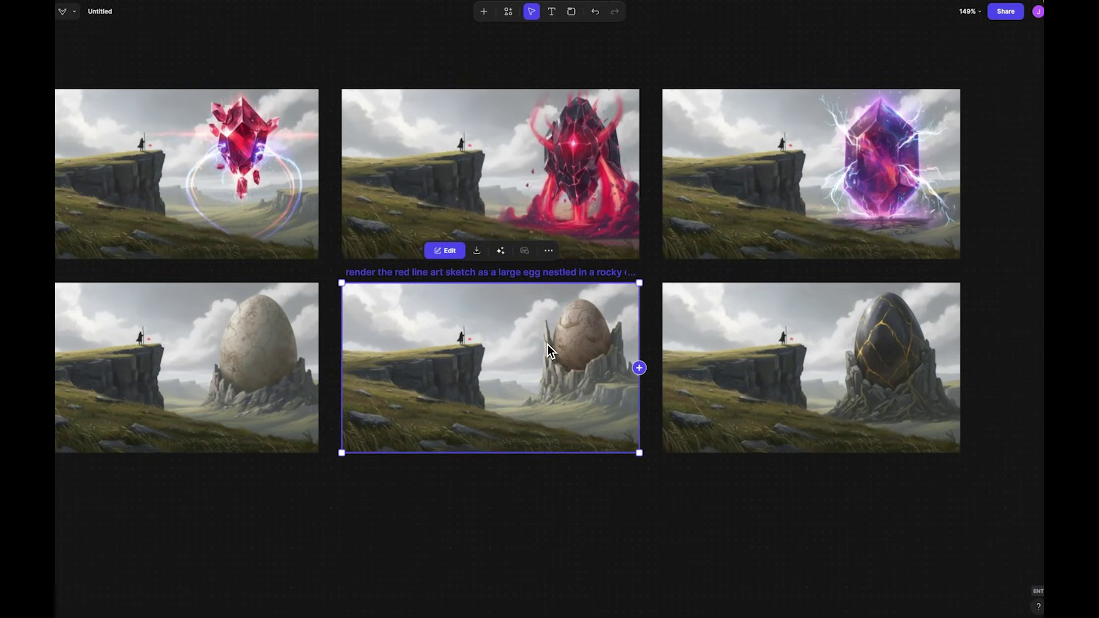
pyautogui.hotkey('ctrl', 'd')
pyautogui.scroll(2, 409, 374)
pyautogui.scroll(-5, 388, 377)
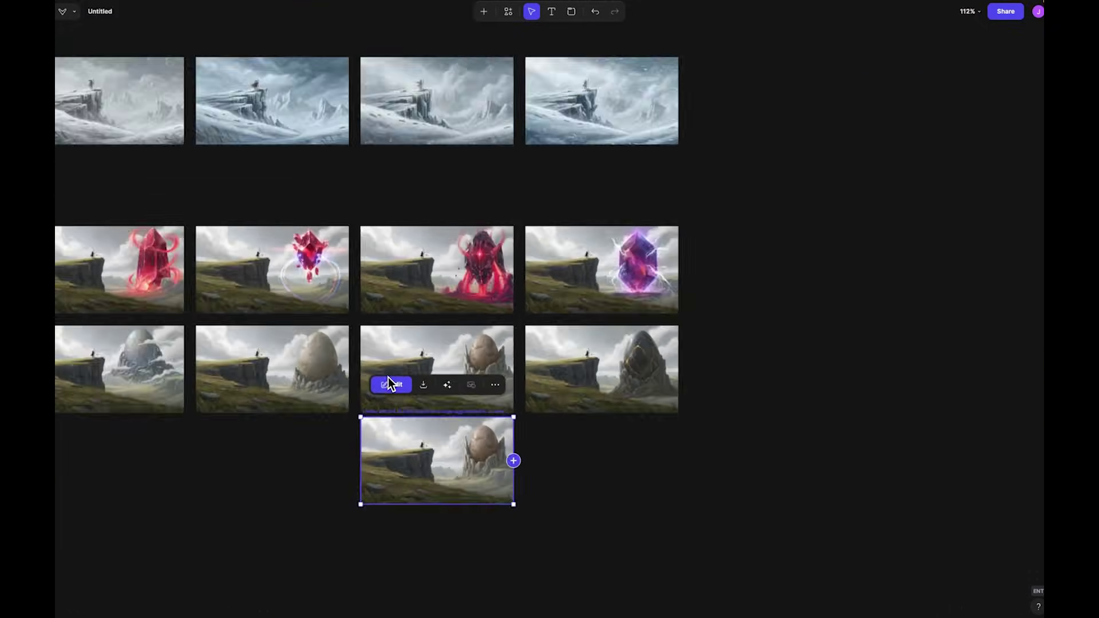
pyautogui.scroll(-5, 388, 377)
pyautogui.moveTo(610, 393); pyautogui.dragTo(206, 441)
pyautogui.scroll(-2, 206, 443)
# Open the egg copy in the image editor, enlarge the brush, then return to the Workbench canvas
pyautogui.doubleClick(207, 444)
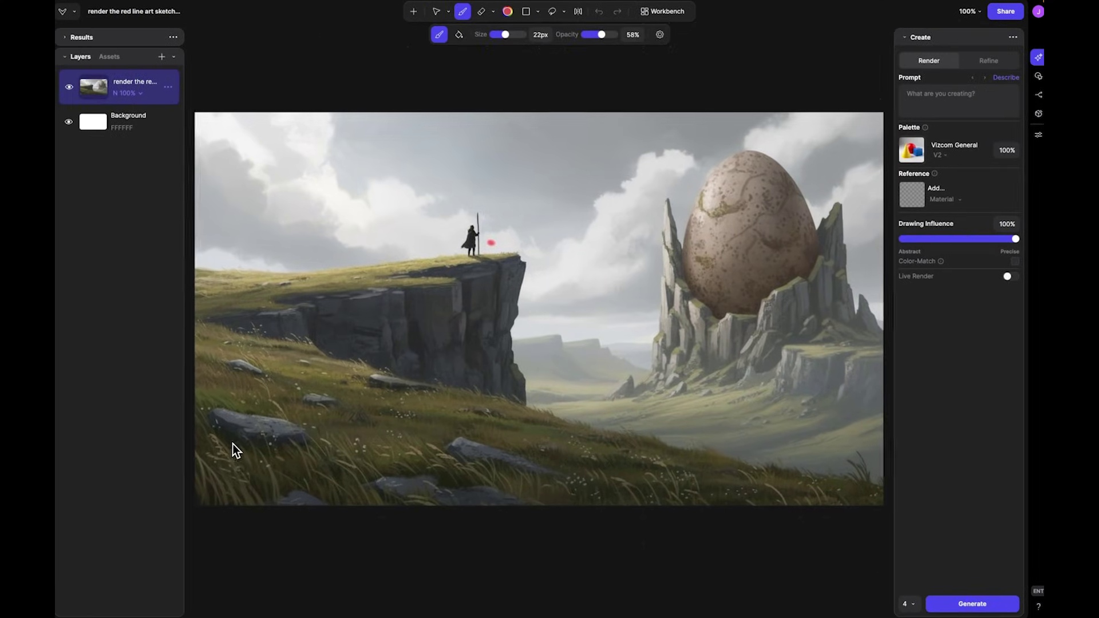
pyautogui.moveTo(490, 234)
pyautogui.mouseDown()
pyautogui.moveTo(498, 242)
pyautogui.moveTo(483, 241)
pyautogui.mouseUp()
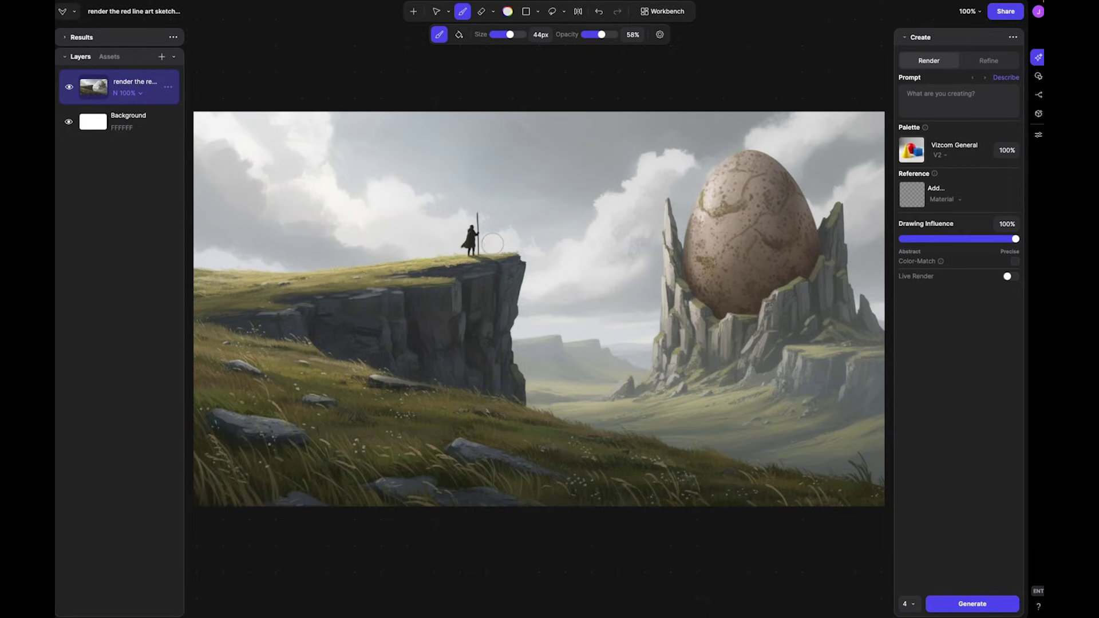
pyautogui.click(677, 13)
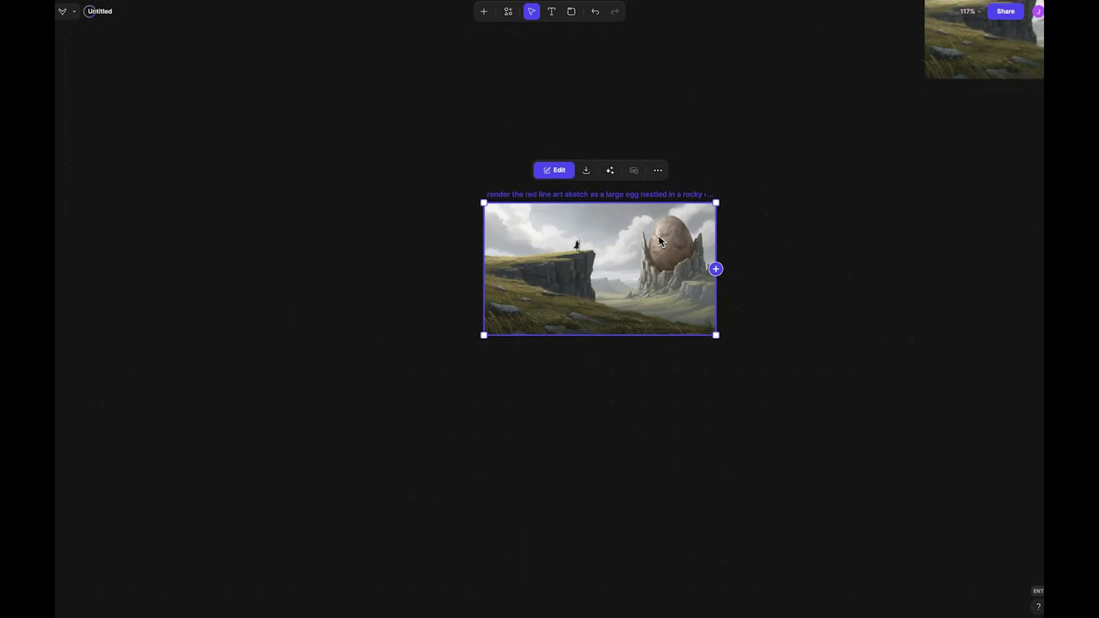
pyautogui.hscroll(7, 664, 240)
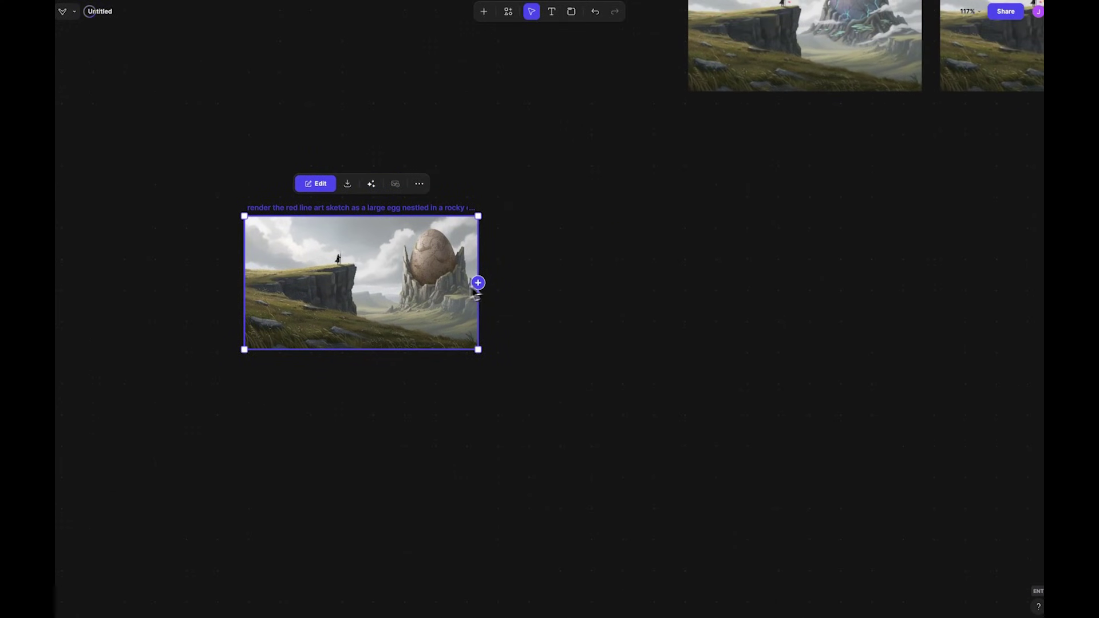
pyautogui.scroll(5, 446, 287)
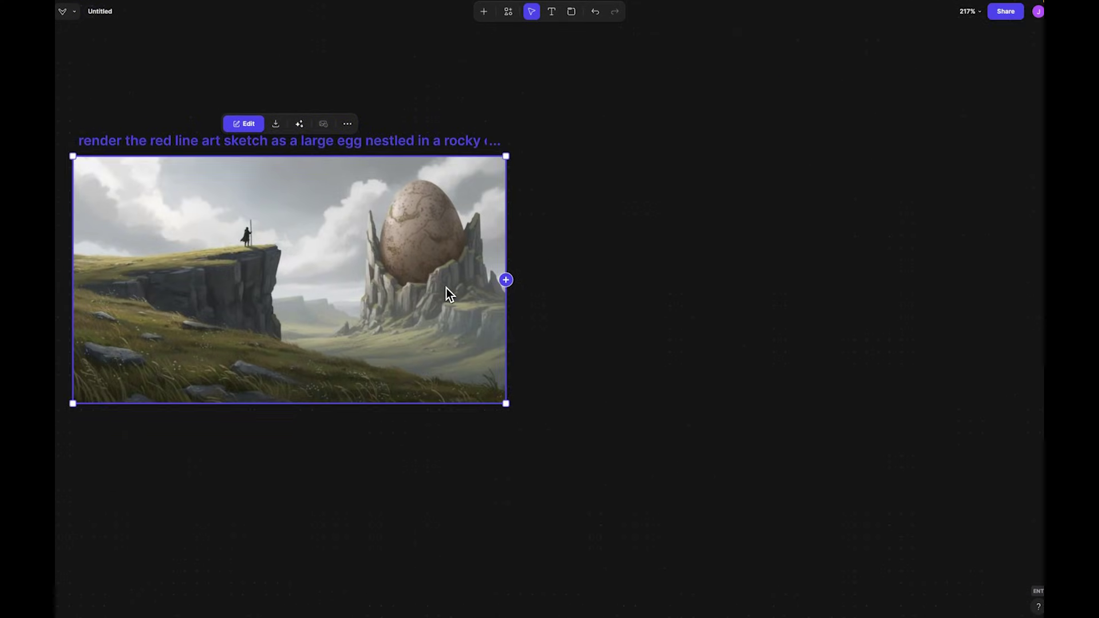
pyautogui.scroll(-2, 445, 287)
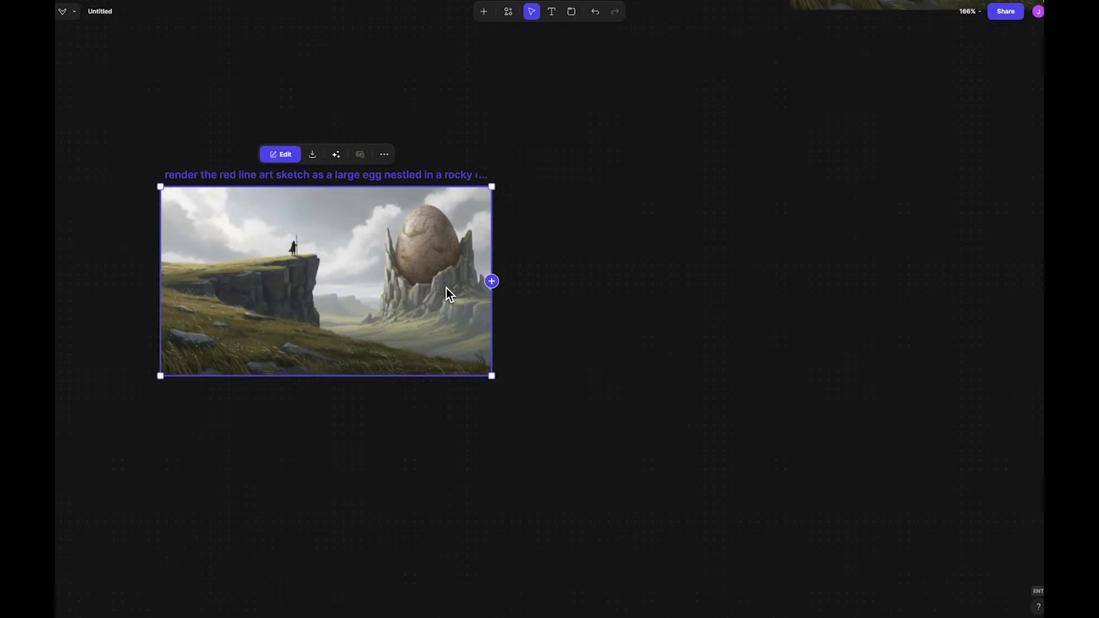
# Attach a Modify block to the egg image with prompt 'dragon hatching out of large egg nestled in the rocky cliff mountaintop'
pyautogui.click(492, 282)
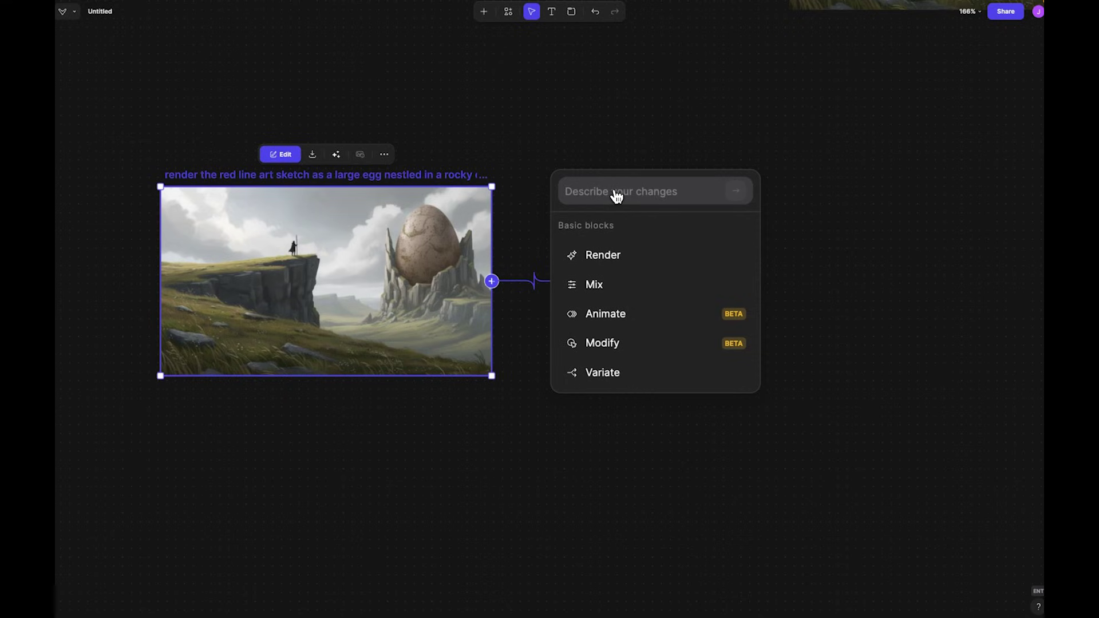
pyautogui.click(602, 343)
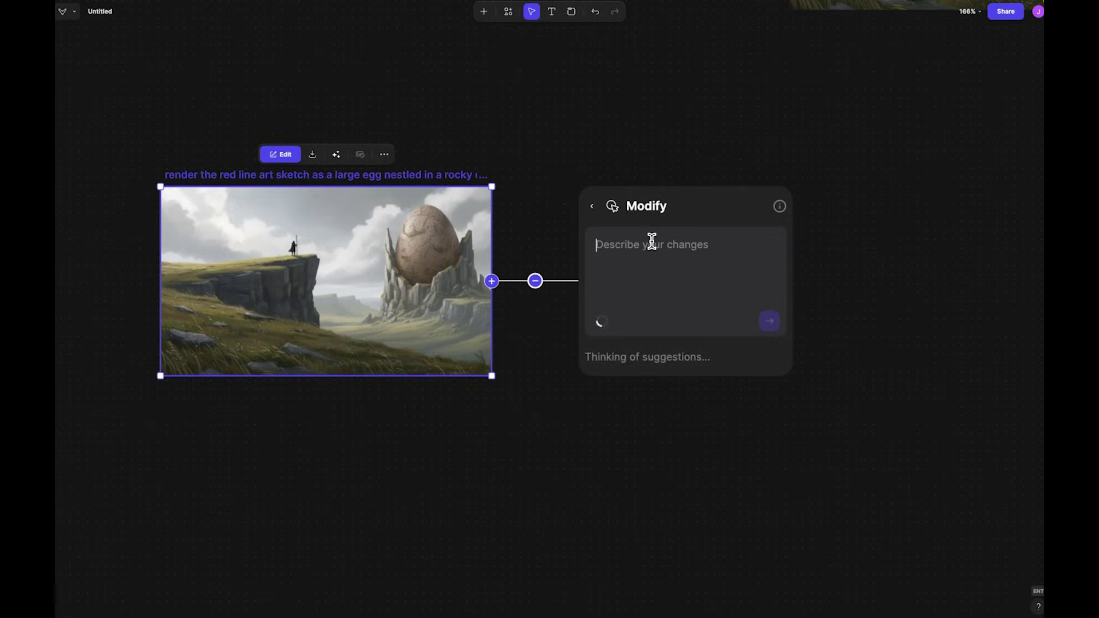
pyautogui.write('dragon h')
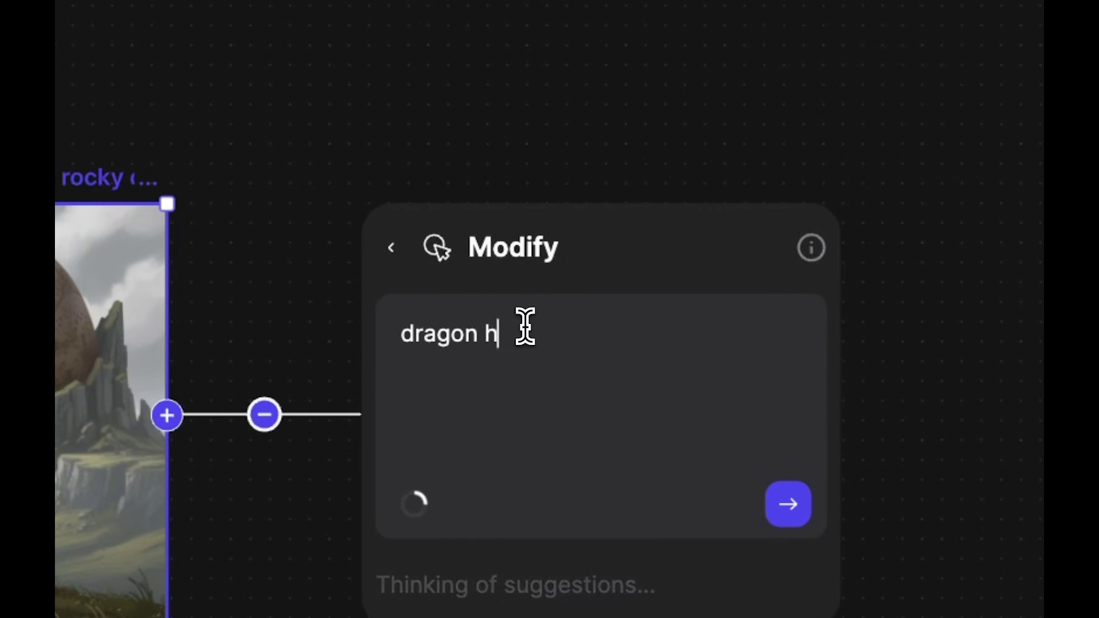
pyautogui.write('atching out of ')
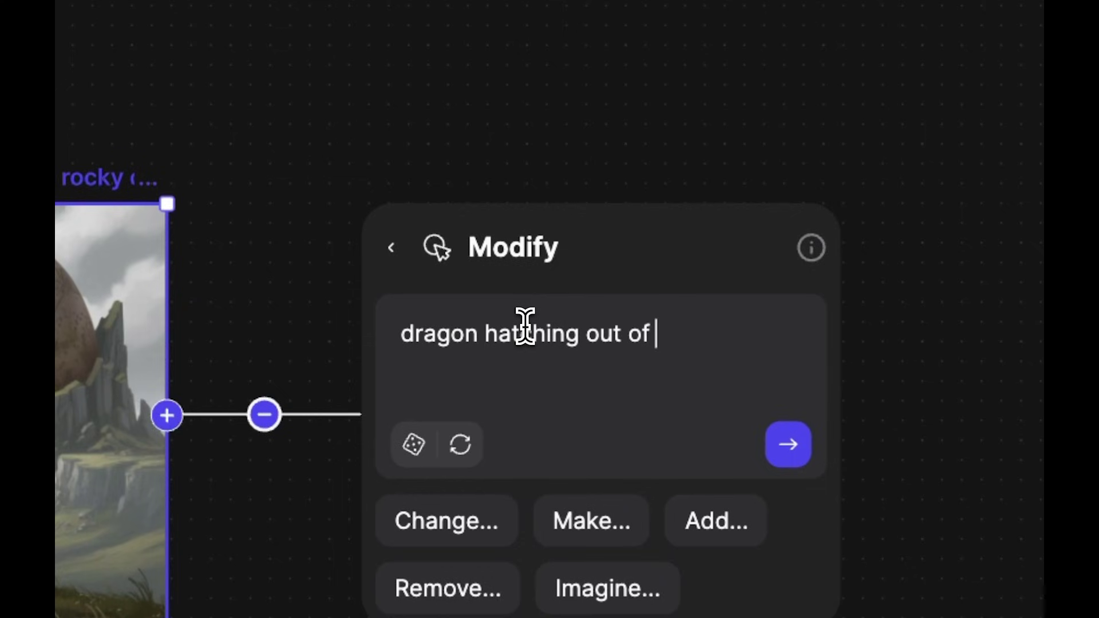
pyautogui.write('large ')
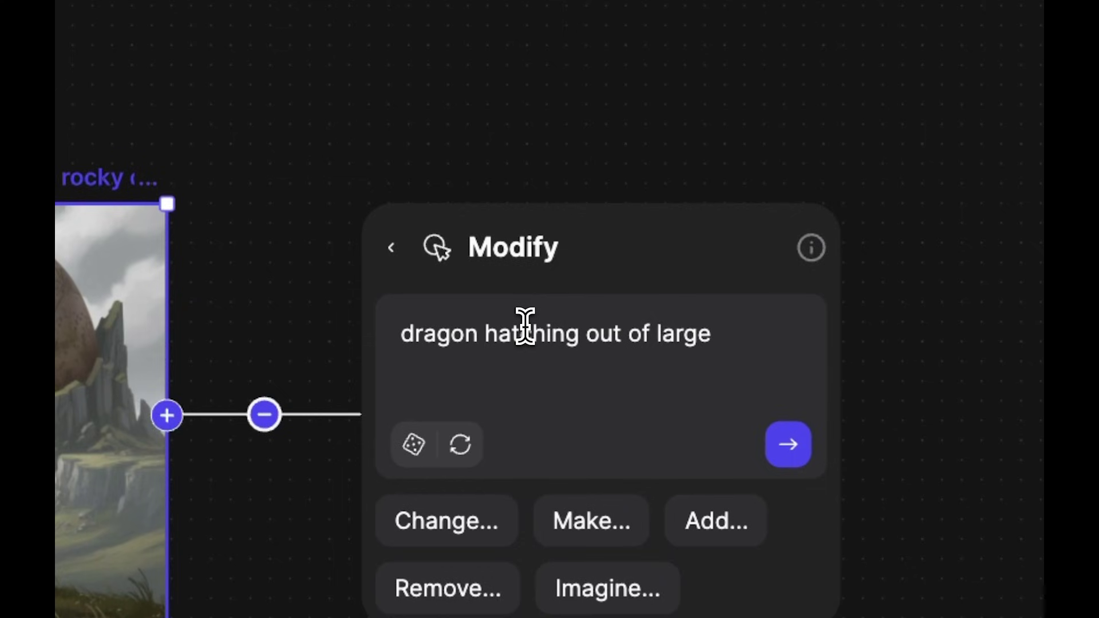
pyautogui.write('egg nestle')
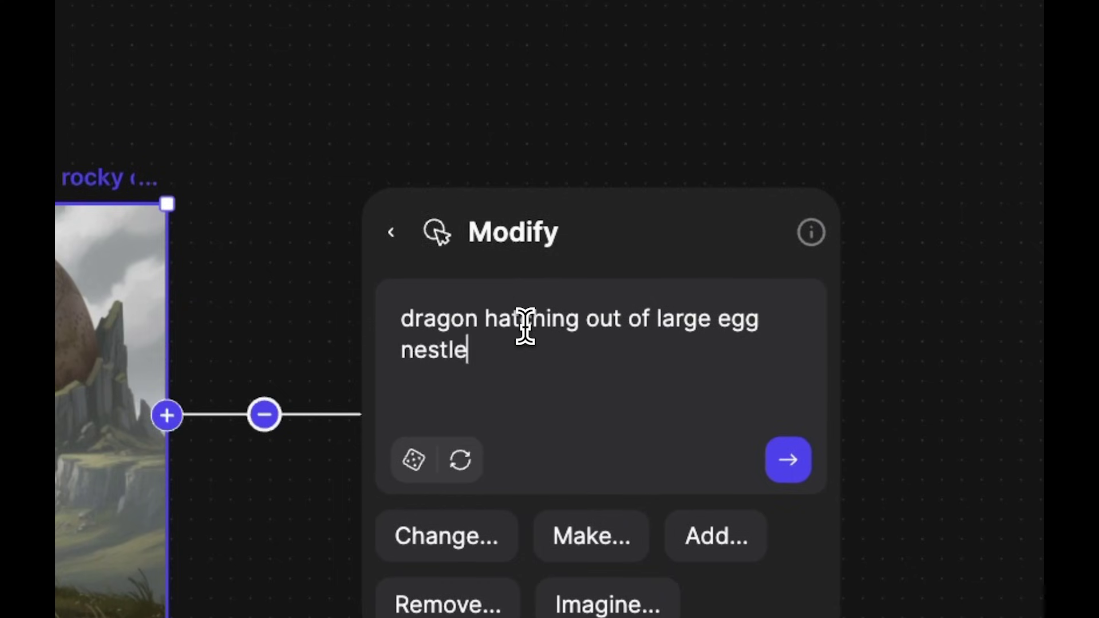
pyautogui.write('d in the ')
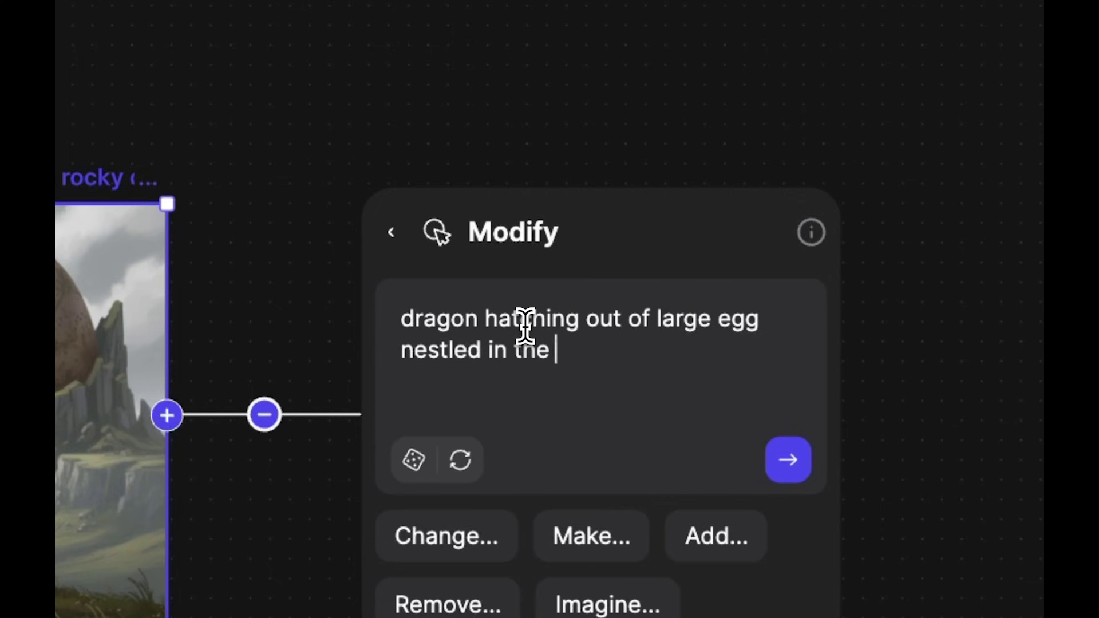
pyautogui.write('rocky c')
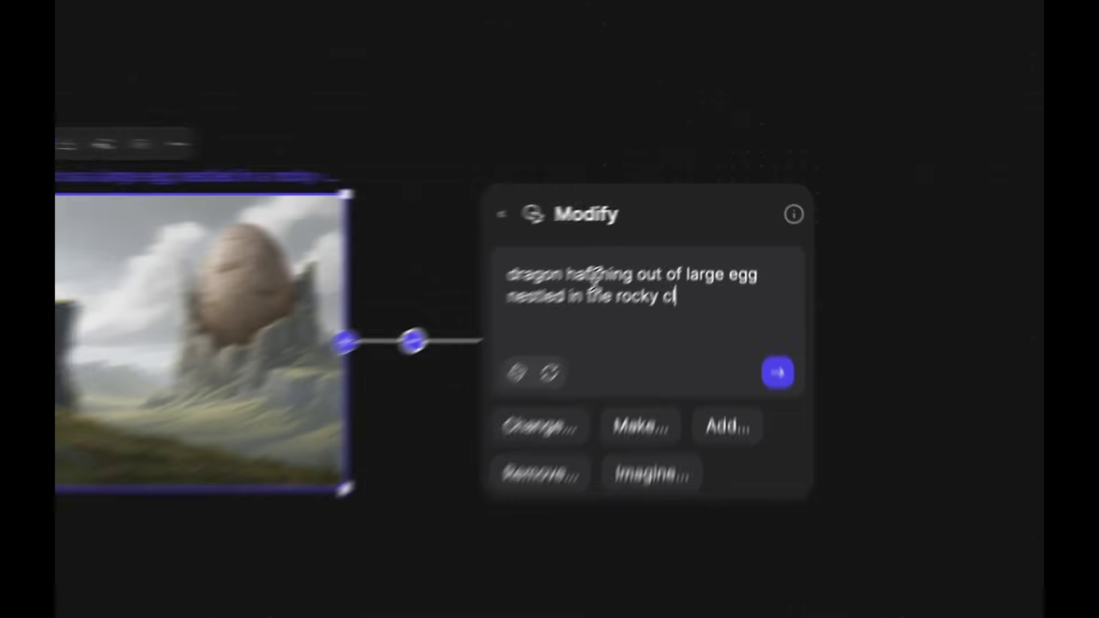
pyautogui.write('liff mountain')
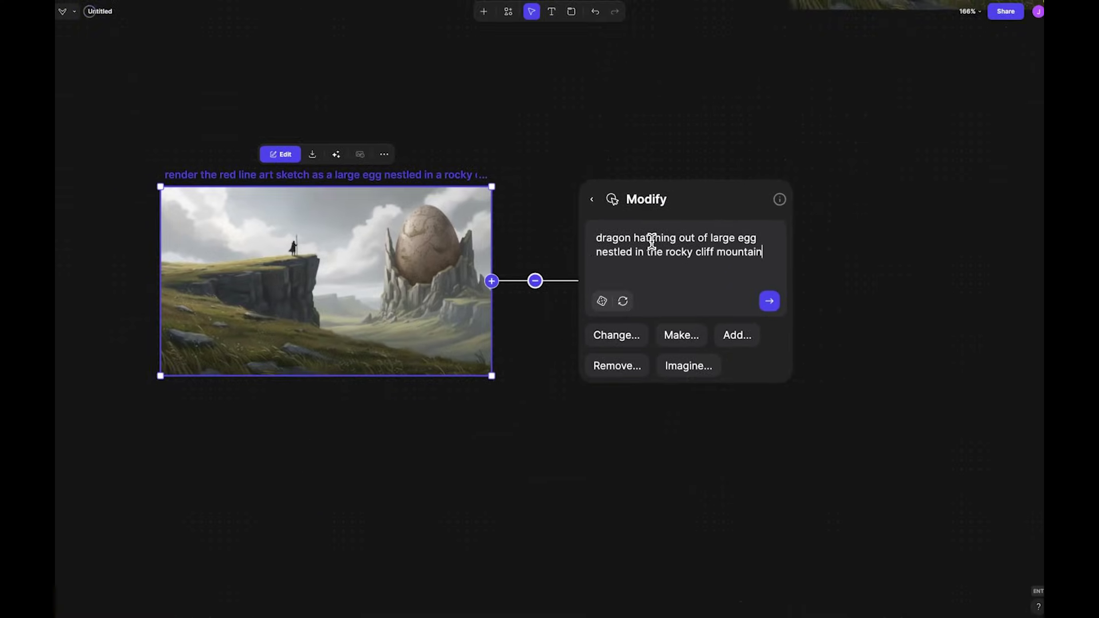
pyautogui.write('top')
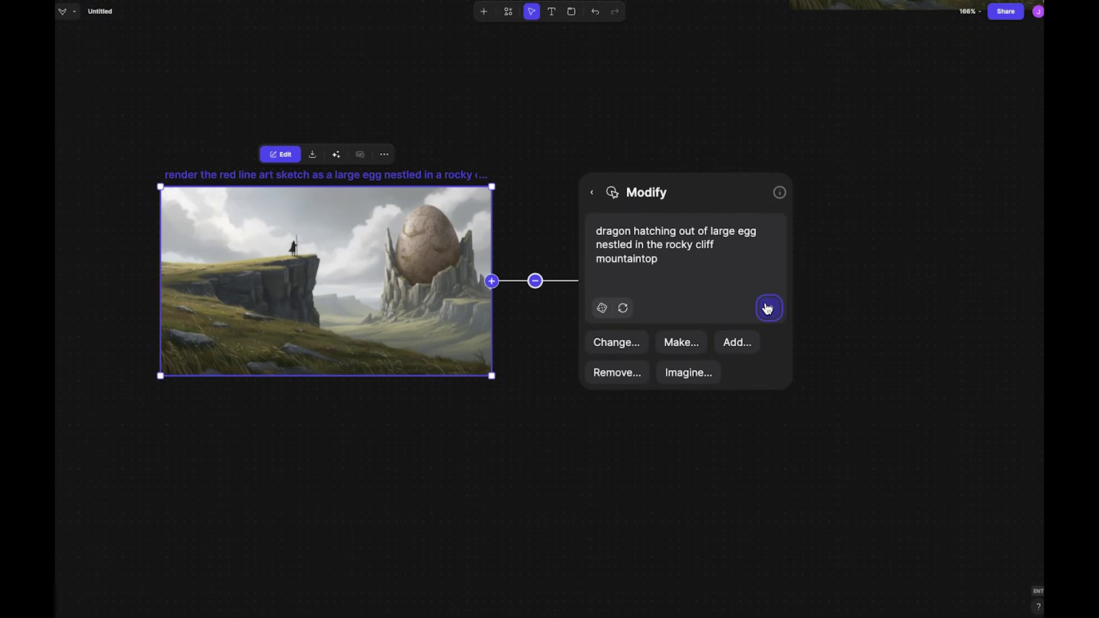
# Generate the dragon-hatching variations, browse them, and drag a winged brown dragon copy below the first image
pyautogui.click(767, 309)
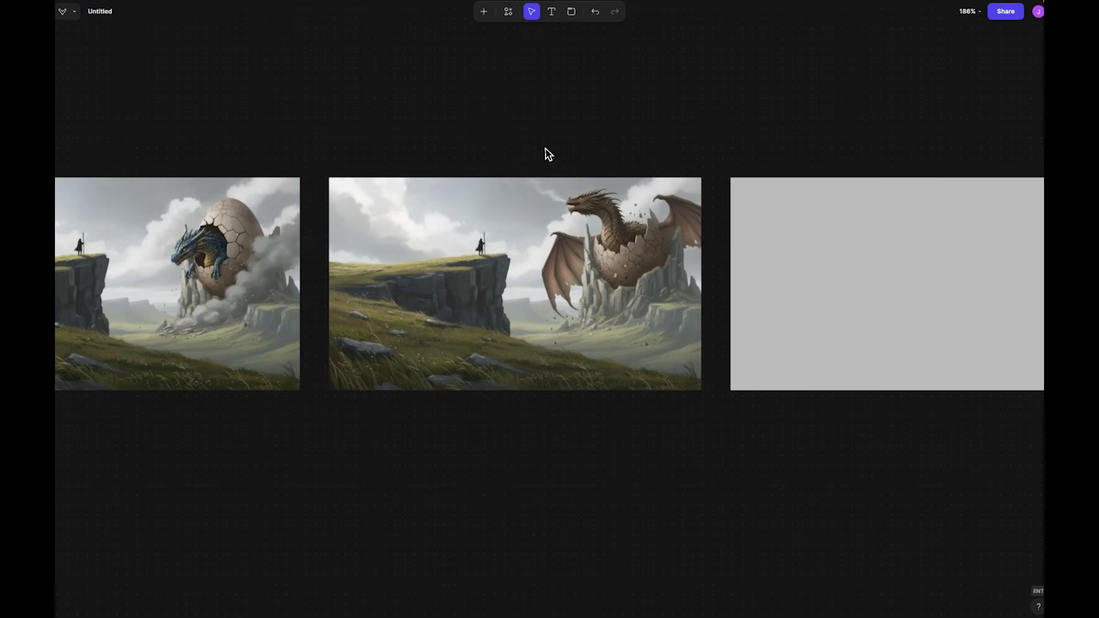
pyautogui.hscroll(5, 546, 153)
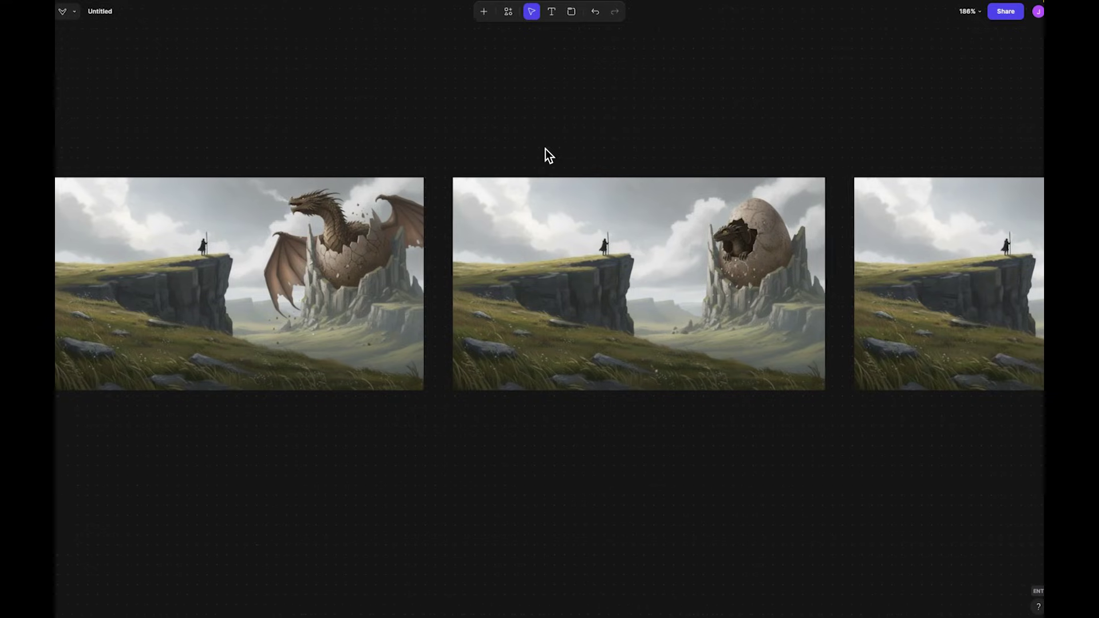
pyautogui.hscroll(4, 545, 149)
pyautogui.hscroll(-5, 544, 149)
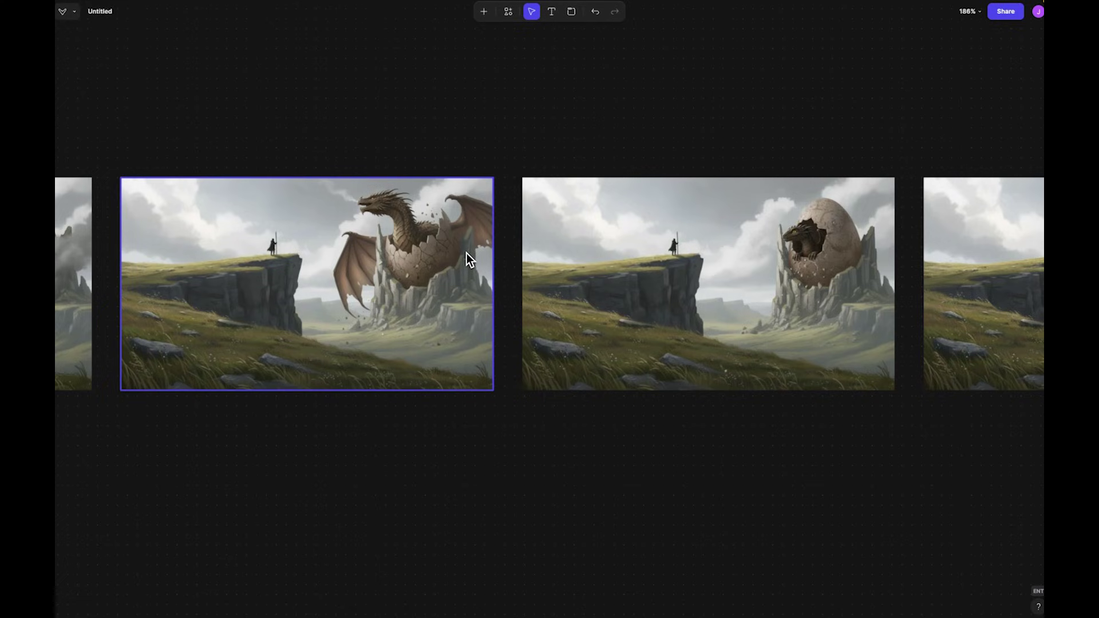
pyautogui.hscroll(-9, 466, 255)
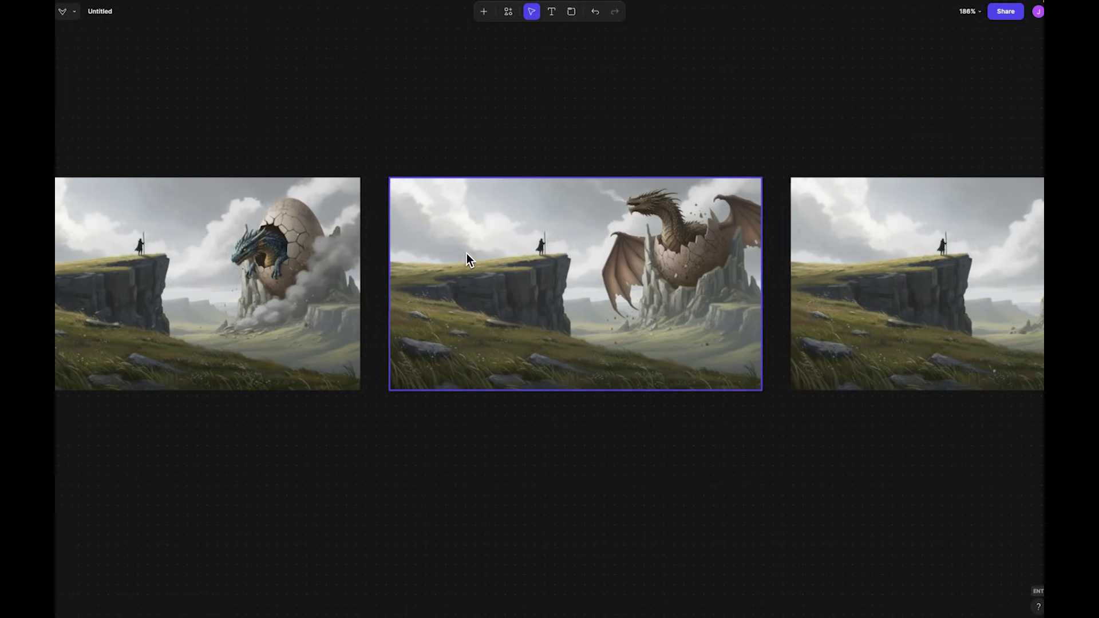
pyautogui.hscroll(4, 466, 253)
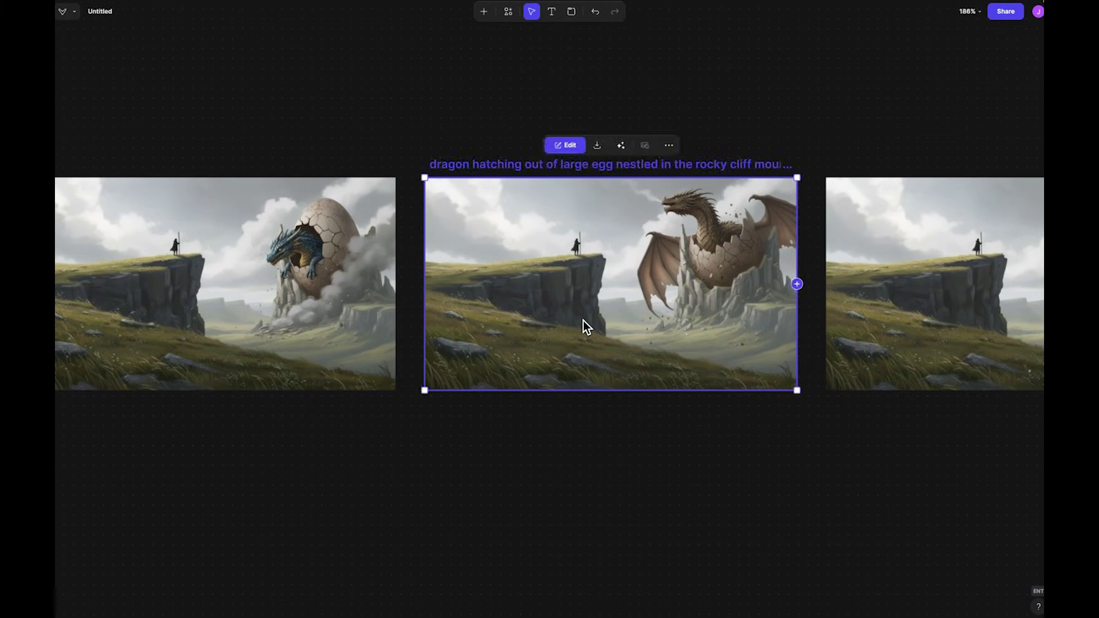
pyautogui.scroll(5, 582, 320)
pyautogui.scroll(-10, 582, 320)
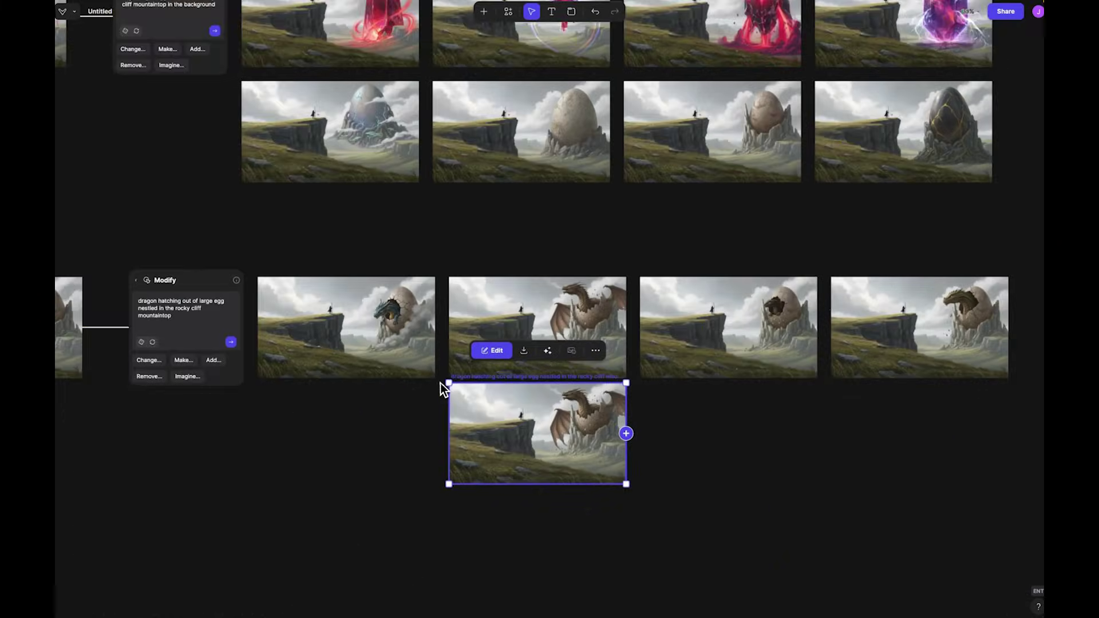
pyautogui.hscroll(-3, 442, 385)
pyautogui.moveTo(680, 297); pyautogui.dragTo(135, 380)
# Attach a Modify block to the copied dragon image
pyautogui.hscroll(-3, 276, 375)
pyautogui.scroll(3, 280, 377)
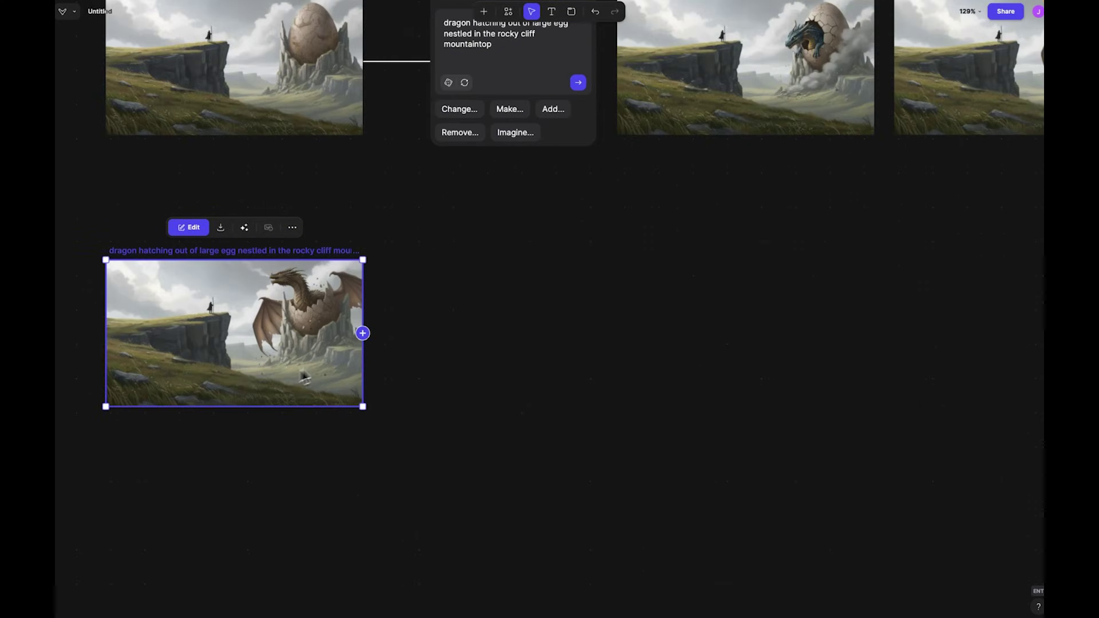
pyautogui.click(364, 333)
pyautogui.click(452, 379)
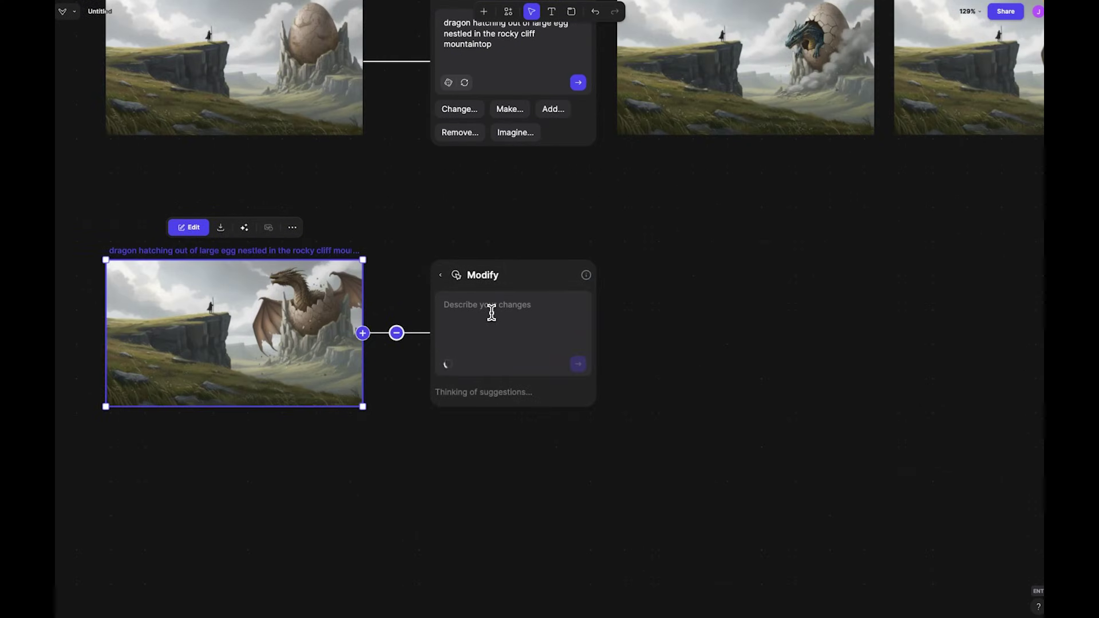
# Replace the suggested prompt with 'change the dragon into a newborn phoenix hatching from the egg' and review the variants
pyautogui.scroll(3, 266, 310)
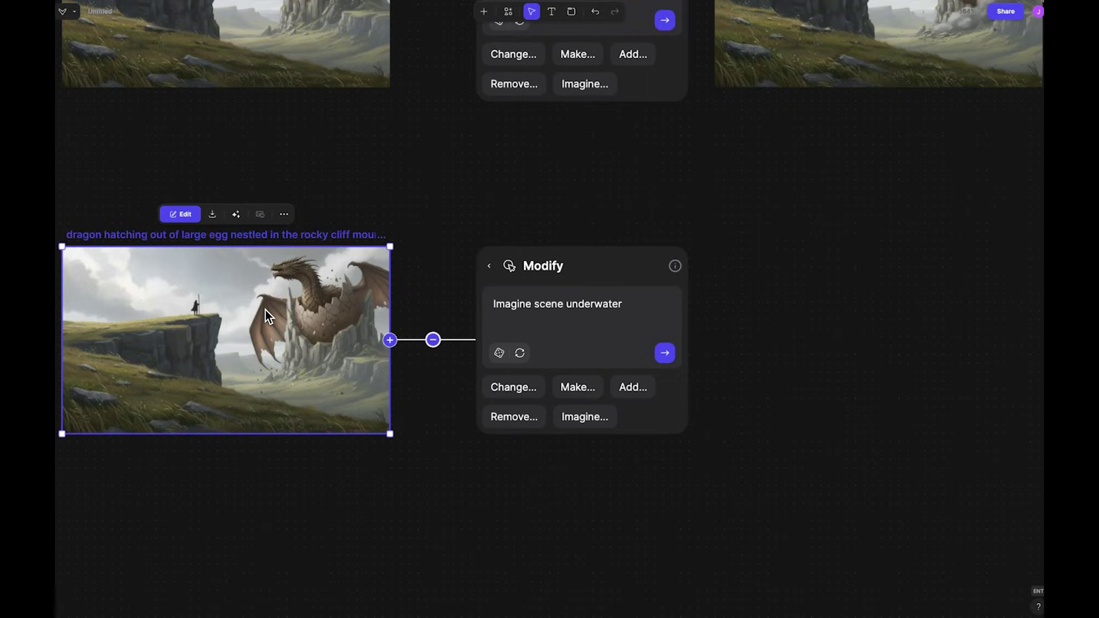
pyautogui.tripleClick(525, 311)
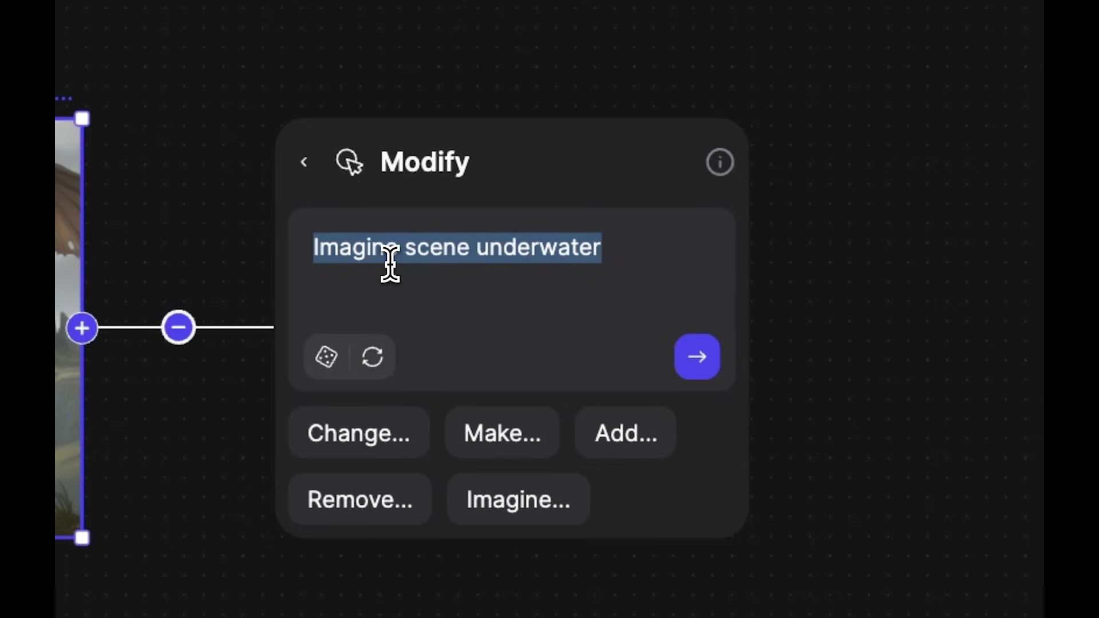
pyautogui.press('BackSpace')
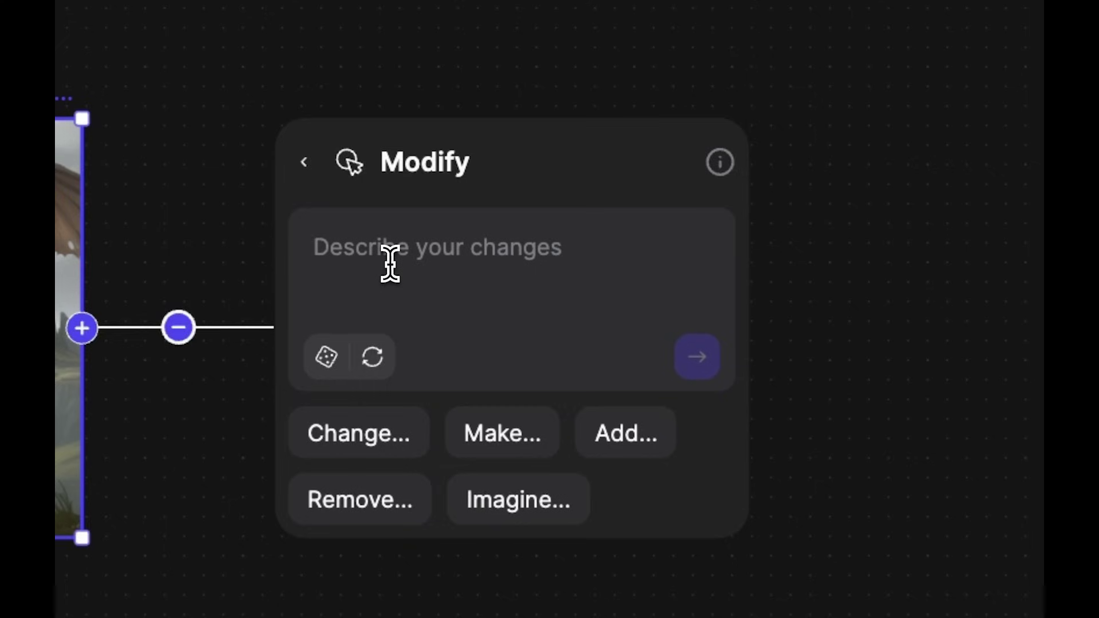
pyautogui.write('change the ')
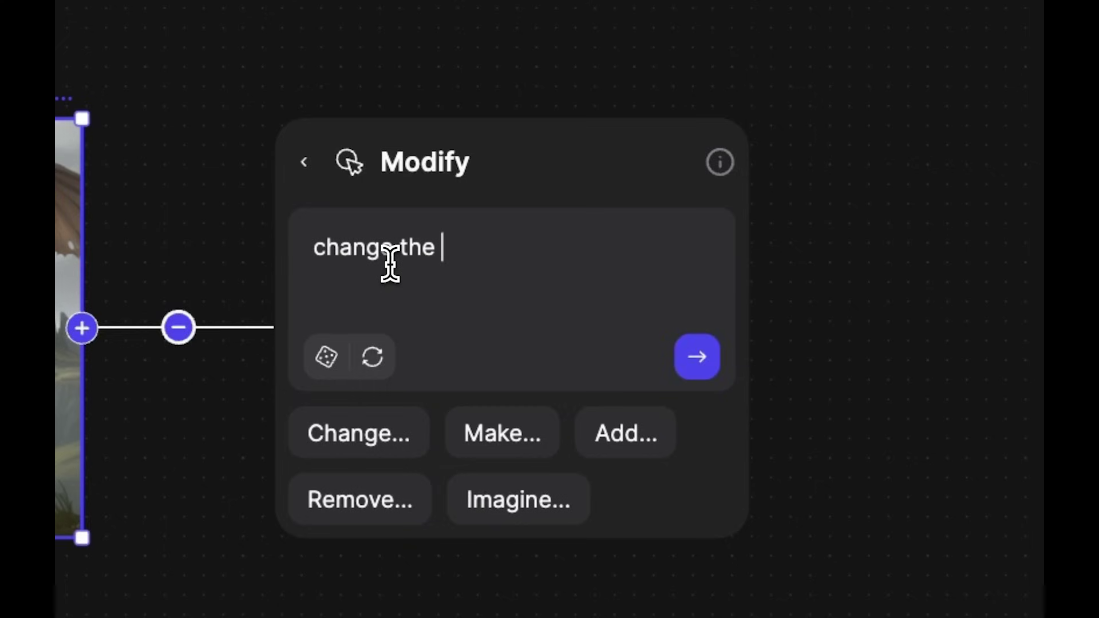
pyautogui.write('dragon into a new')
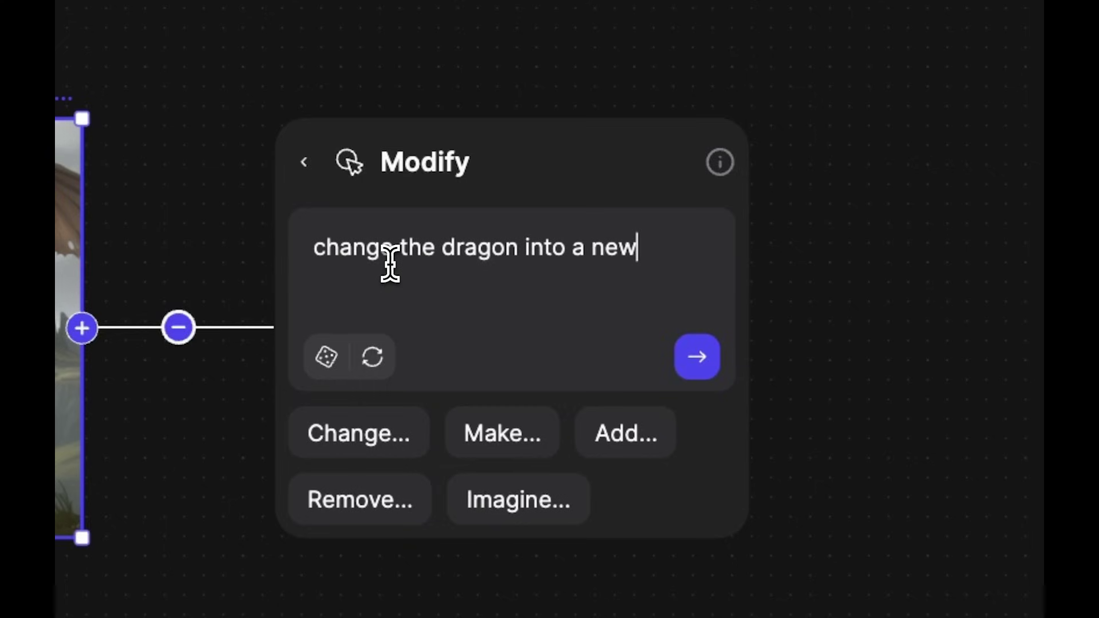
pyautogui.write('born phonex')
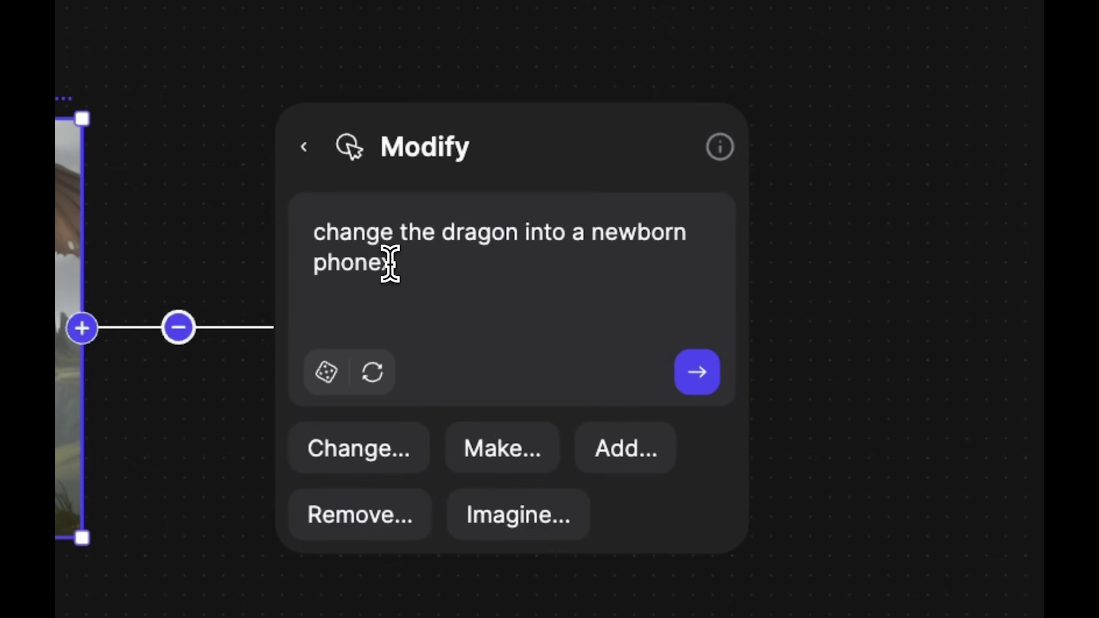
pyautogui.press('BackSpace')
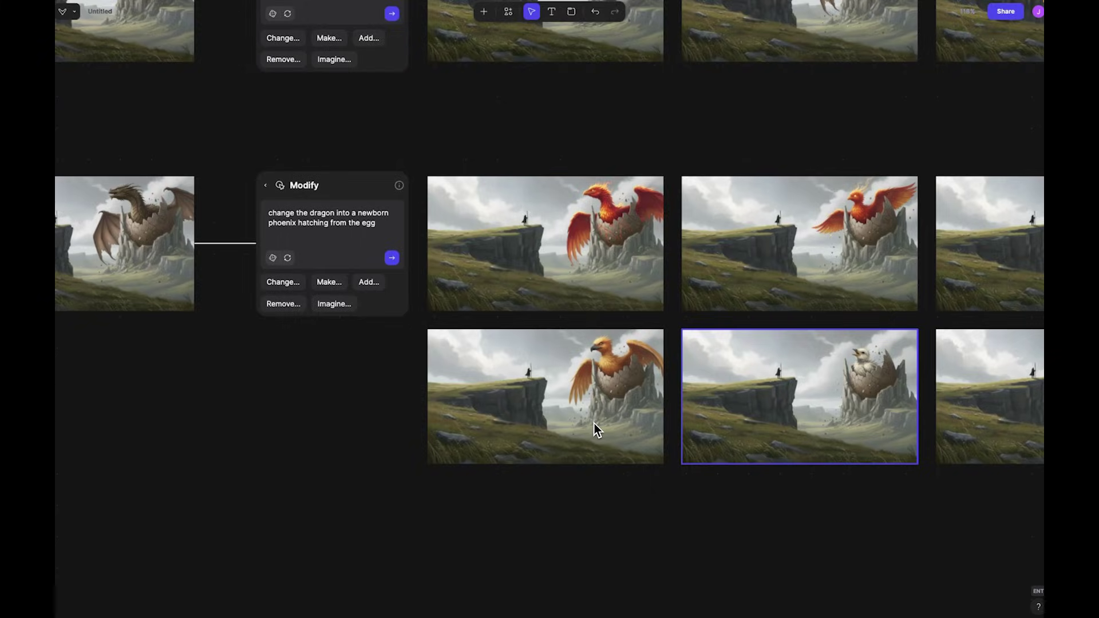
pyautogui.click(595, 423)
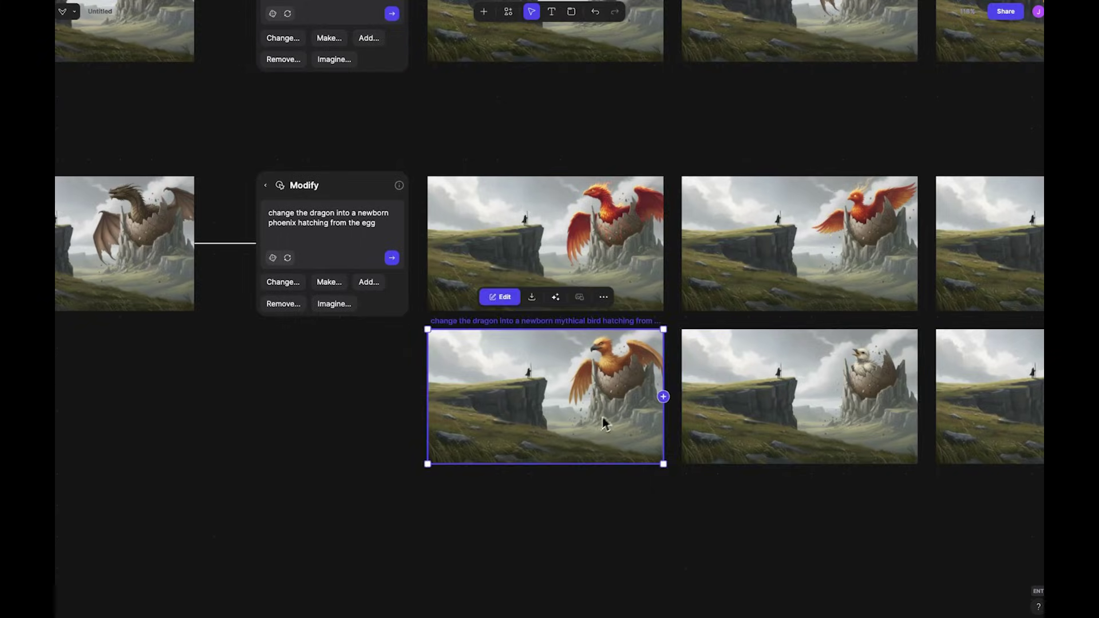
pyautogui.click(743, 386)
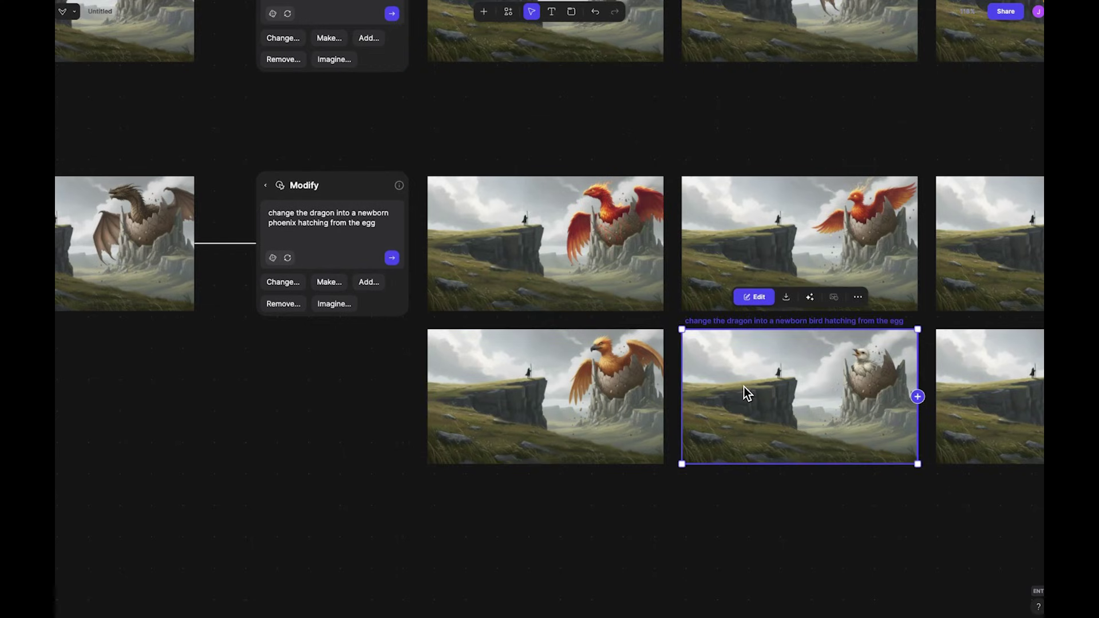
# Choose the upper-left phoenix variant and move it out of the grid, down and left
pyautogui.click(793, 255)
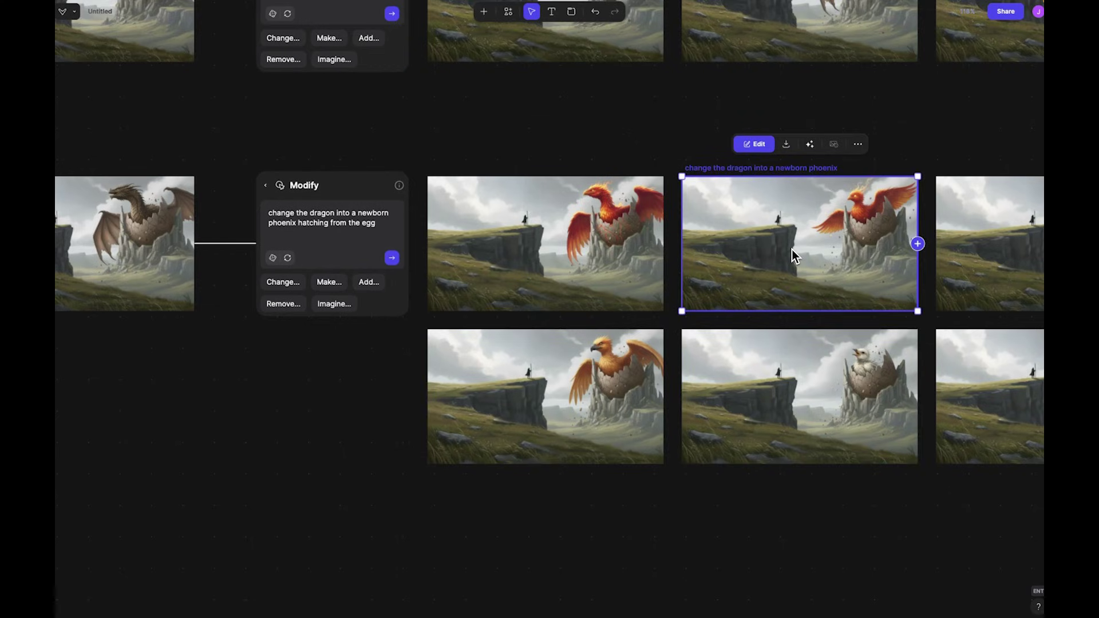
pyautogui.click(599, 252)
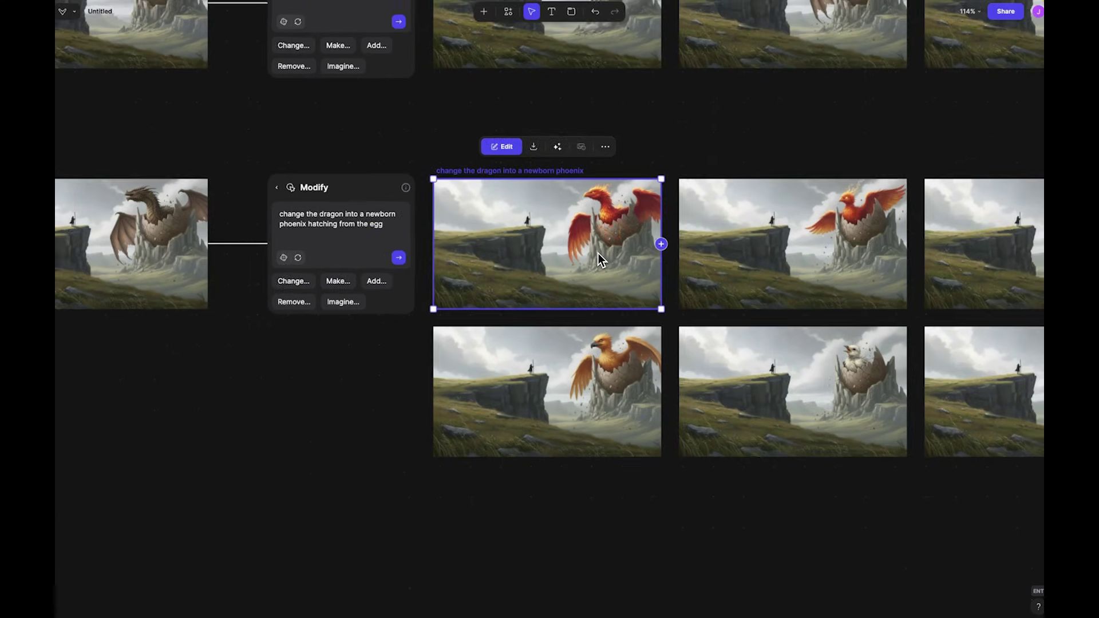
pyautogui.hscroll(8, 599, 253)
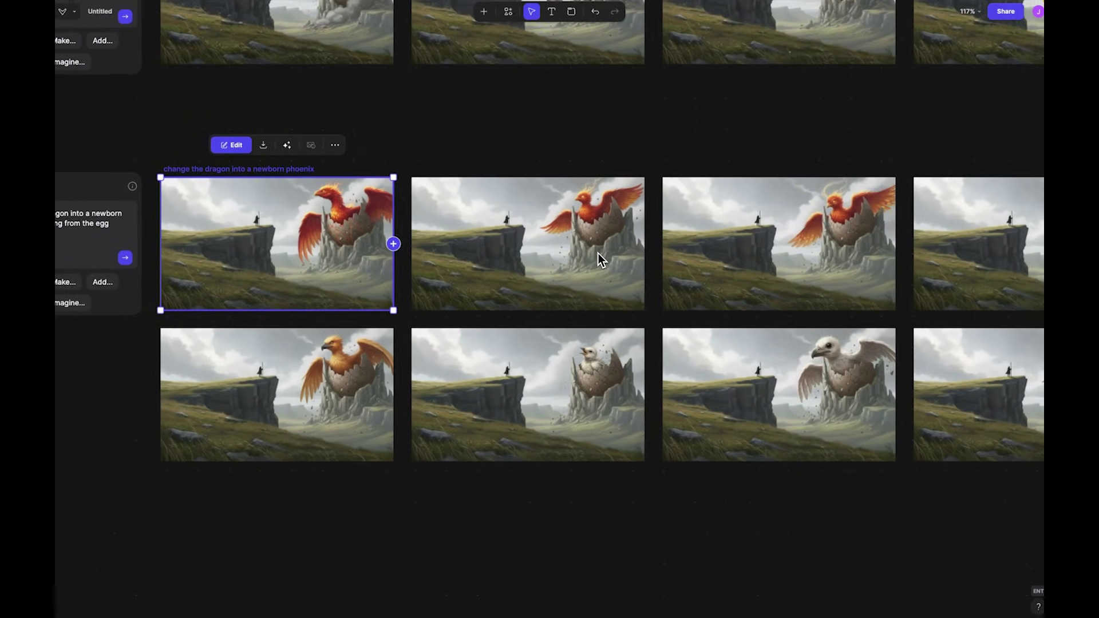
pyautogui.hscroll(-9, 598, 253)
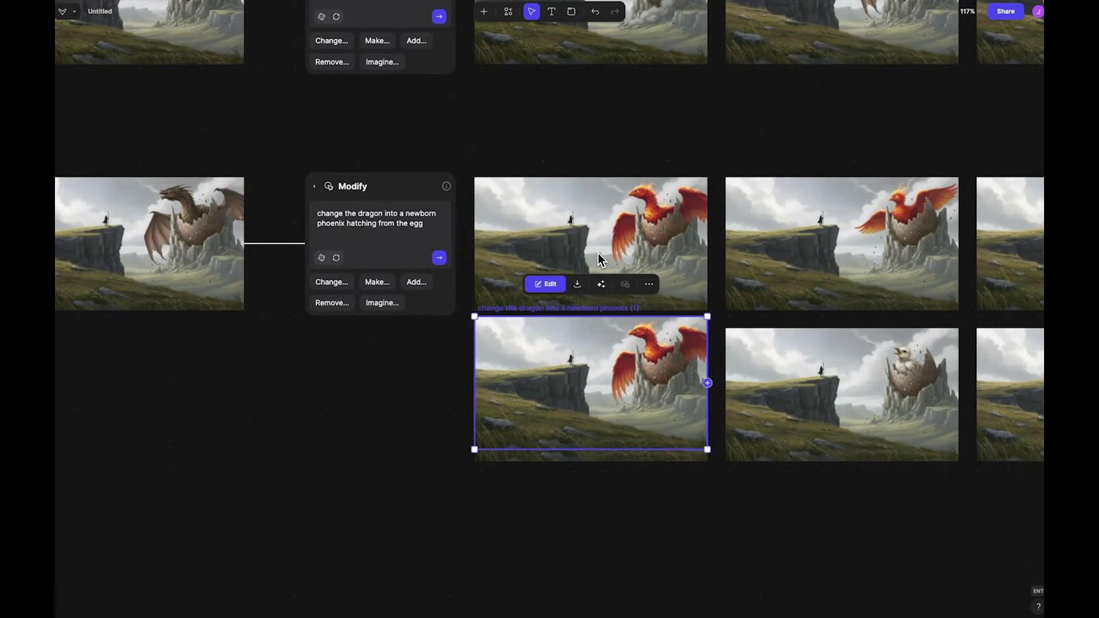
pyautogui.moveTo(616, 376); pyautogui.dragTo(250, 503)
pyautogui.scroll(-3, 250, 503)
pyautogui.hscroll(-3, 251, 503)
pyautogui.moveTo(429, 319); pyautogui.dragTo(282, 461)
# Move the egg image down beside the phoenix image and deselect it
pyautogui.scroll(3, 282, 461)
pyautogui.scroll(-5, 283, 462)
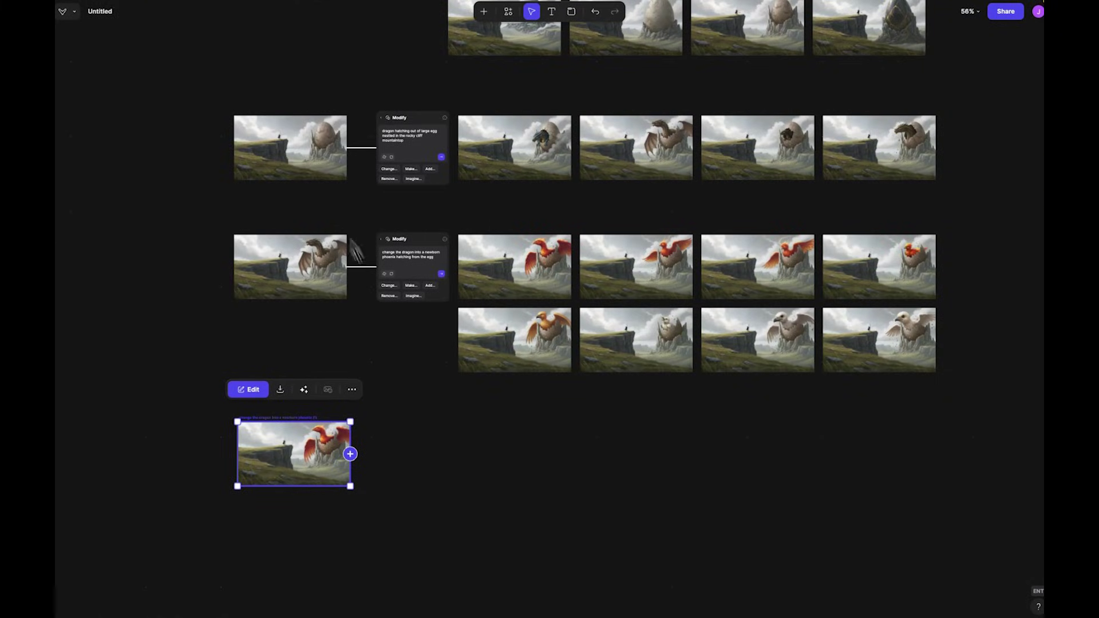
pyautogui.moveTo(311, 167); pyautogui.dragTo(177, 456)
pyautogui.scroll(-3, 203, 467)
pyautogui.scroll(8, 204, 467)
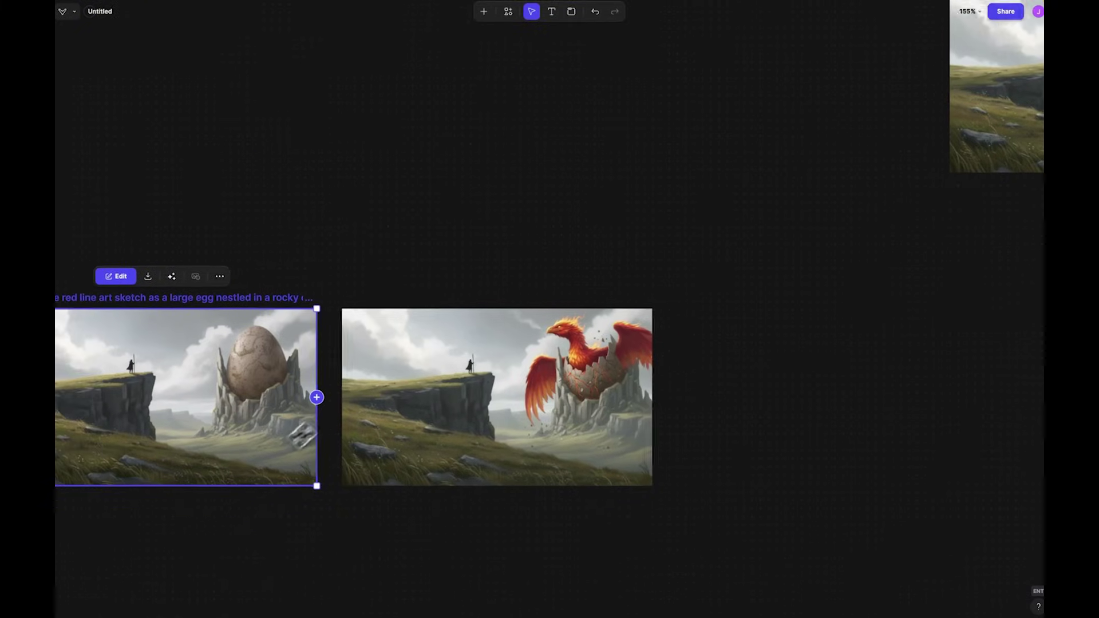
pyautogui.scroll(-2, 320, 424)
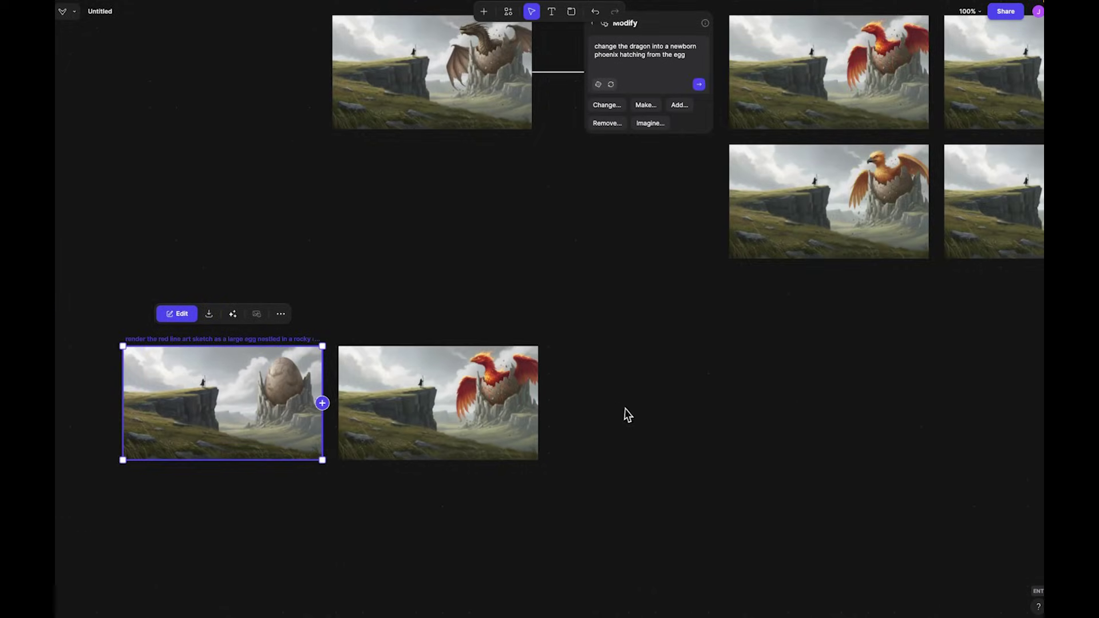
pyautogui.moveTo(625, 415); pyautogui.dragTo(569, 317)
pyautogui.click(572, 315)
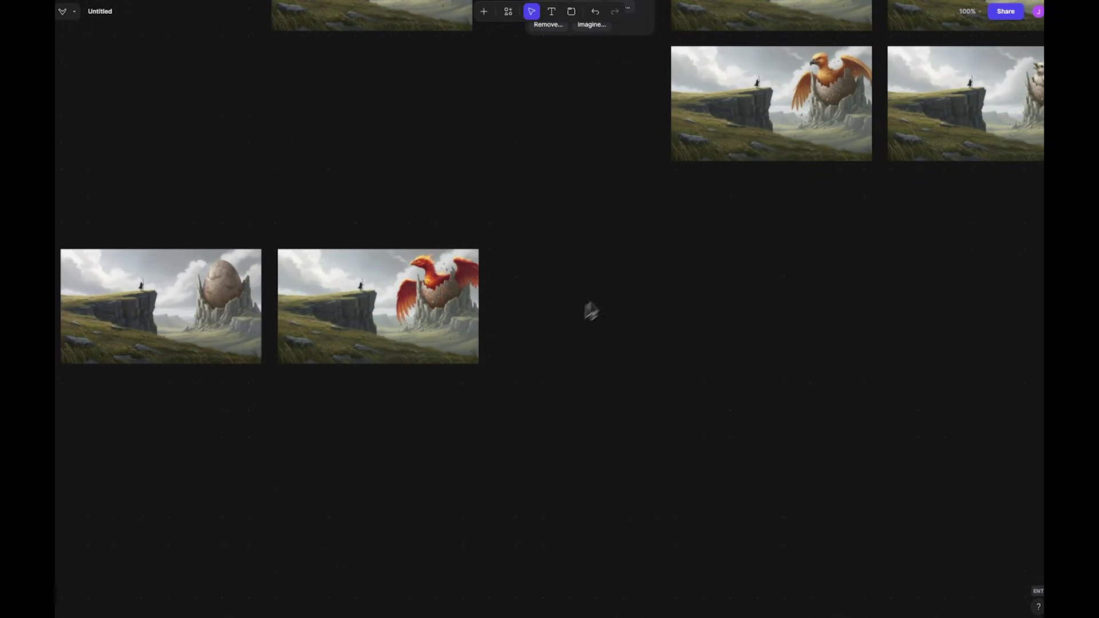
# Insert an Animate node and stack the egg image above the phoenix image
pyautogui.click(485, 17)
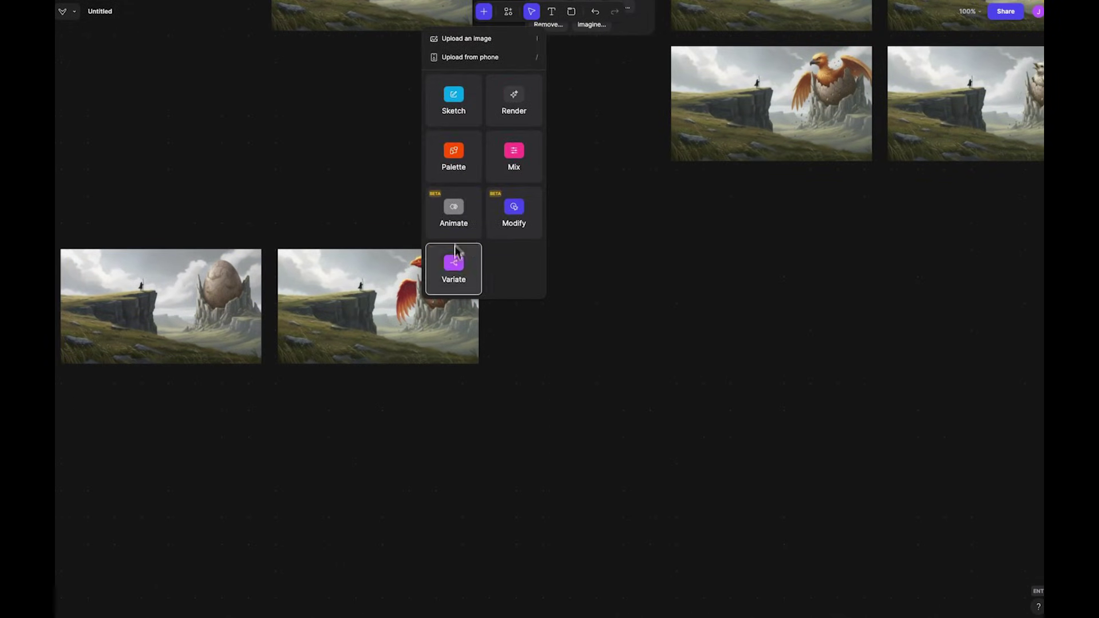
pyautogui.click(453, 234)
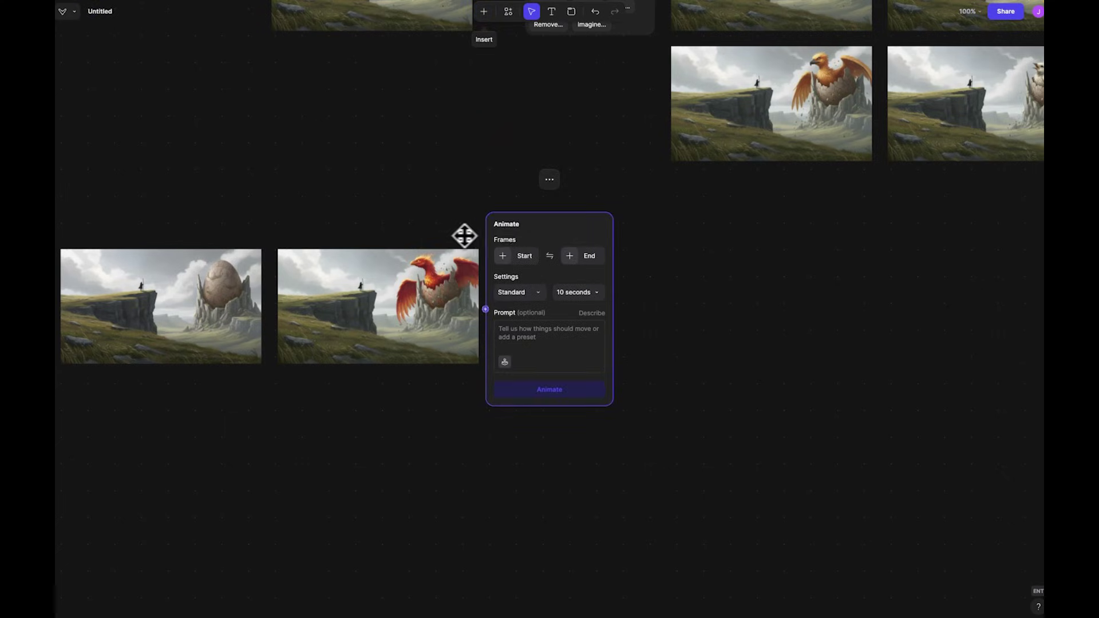
pyautogui.moveTo(404, 296); pyautogui.dragTo(197, 453)
pyautogui.moveTo(224, 324); pyautogui.dragTo(230, 324)
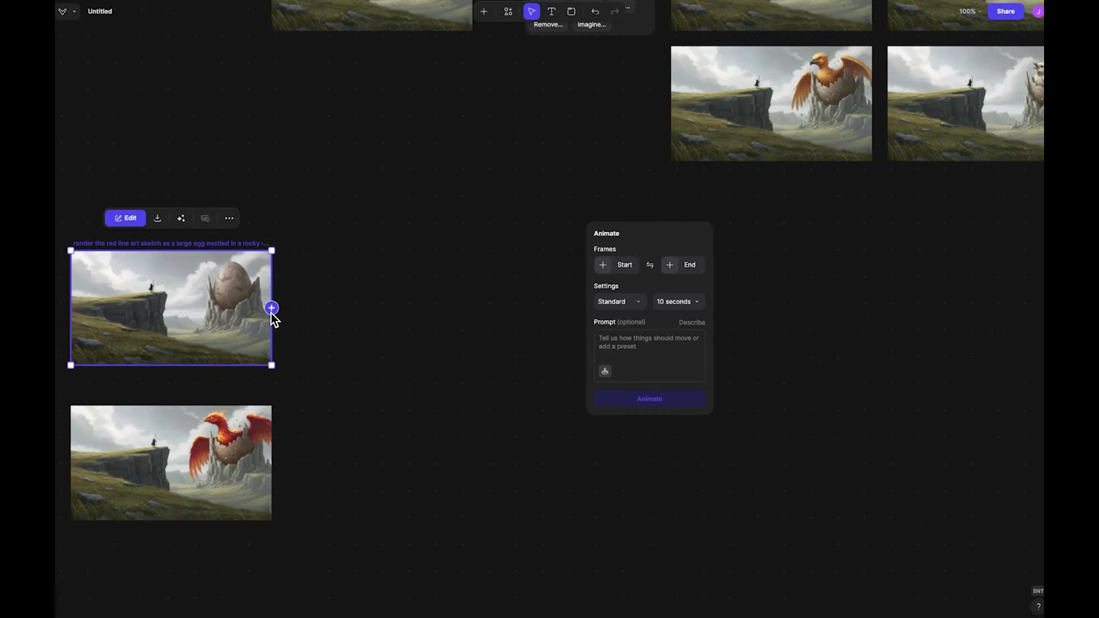
# Link the egg image as the Animate Start frame and the phoenix image as the End frame
pyautogui.moveTo(271, 308); pyautogui.dragTo(604, 264)
pyautogui.moveTo(661, 236); pyautogui.dragTo(427, 285)
pyautogui.click(232, 448)
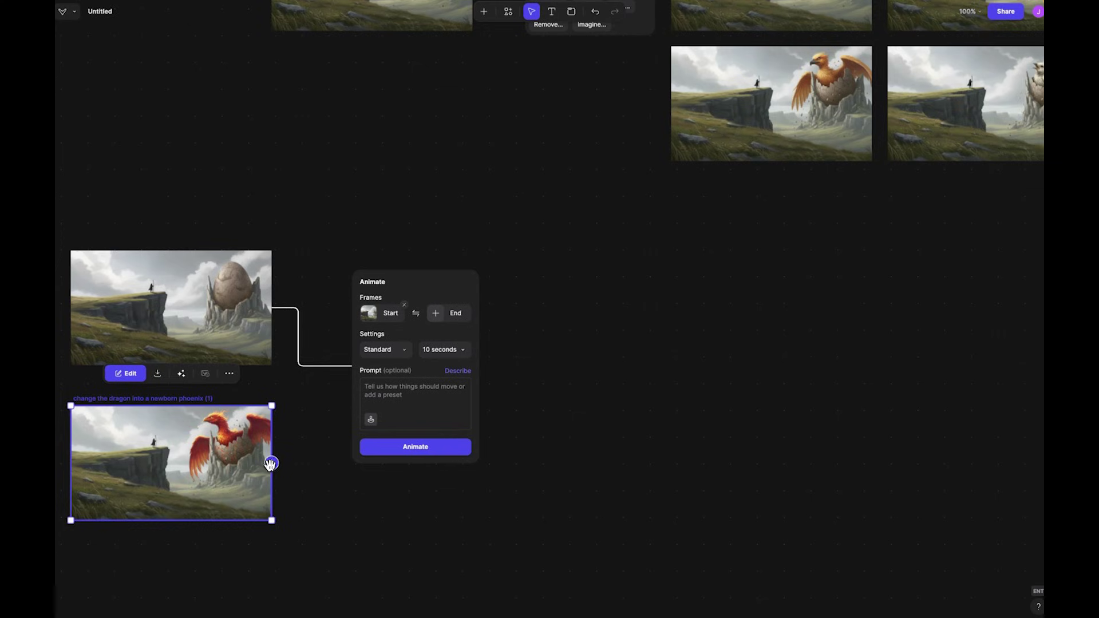
pyautogui.moveTo(272, 462); pyautogui.dragTo(355, 366)
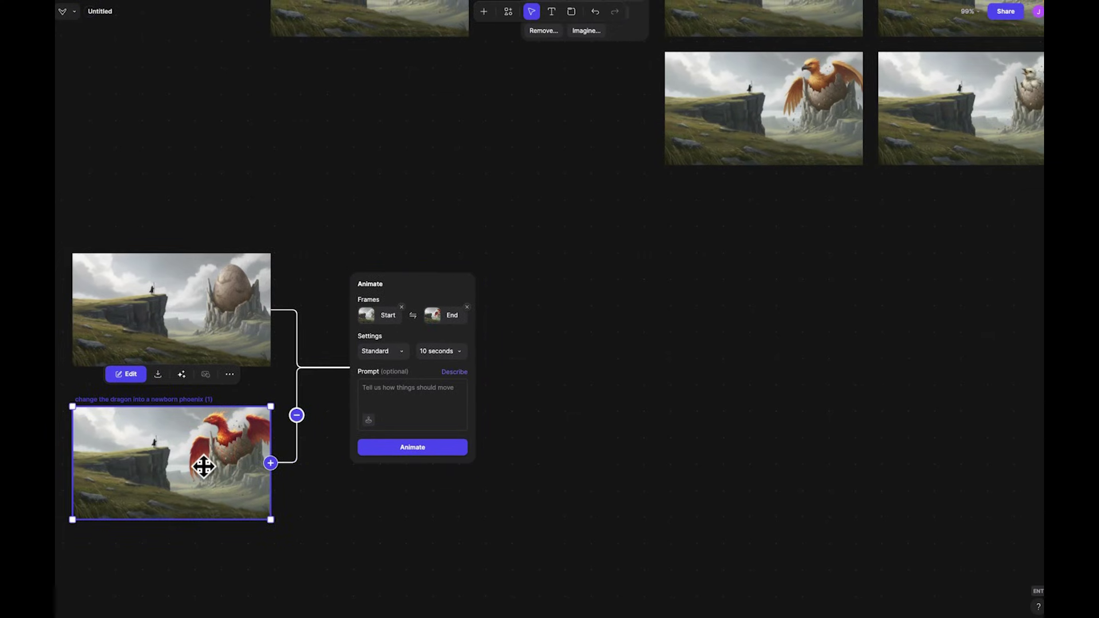
pyautogui.scroll(5, 204, 461)
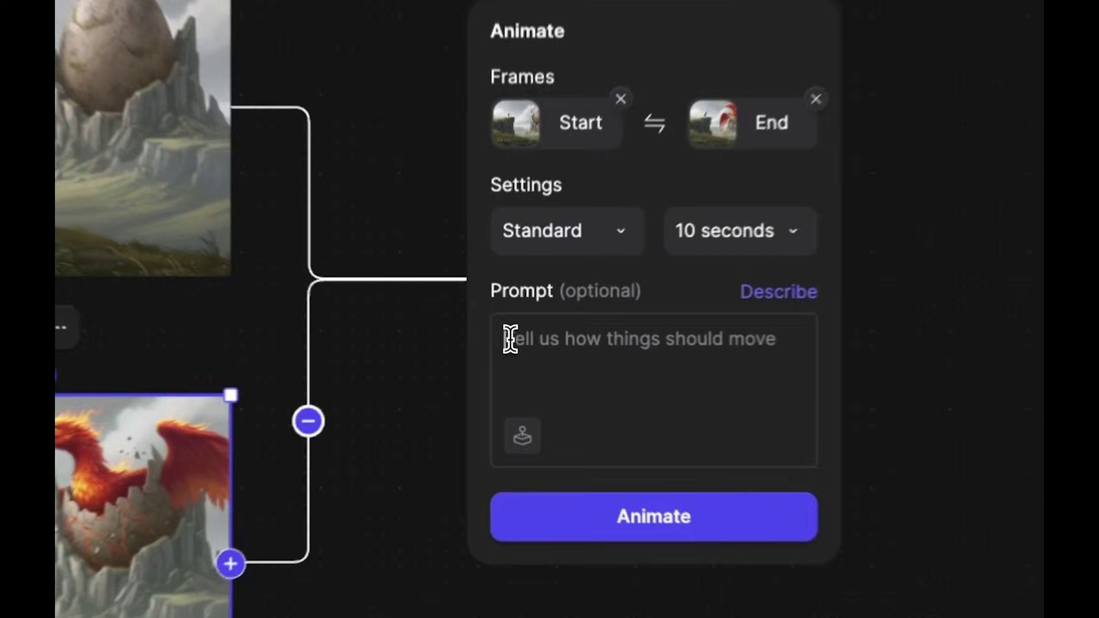
# Write the Animate prompt: lone wanderer overlooking a fantasy landscape, phoenix egg on a rocky cliff mountaintop, hatching
pyautogui.click(558, 350)
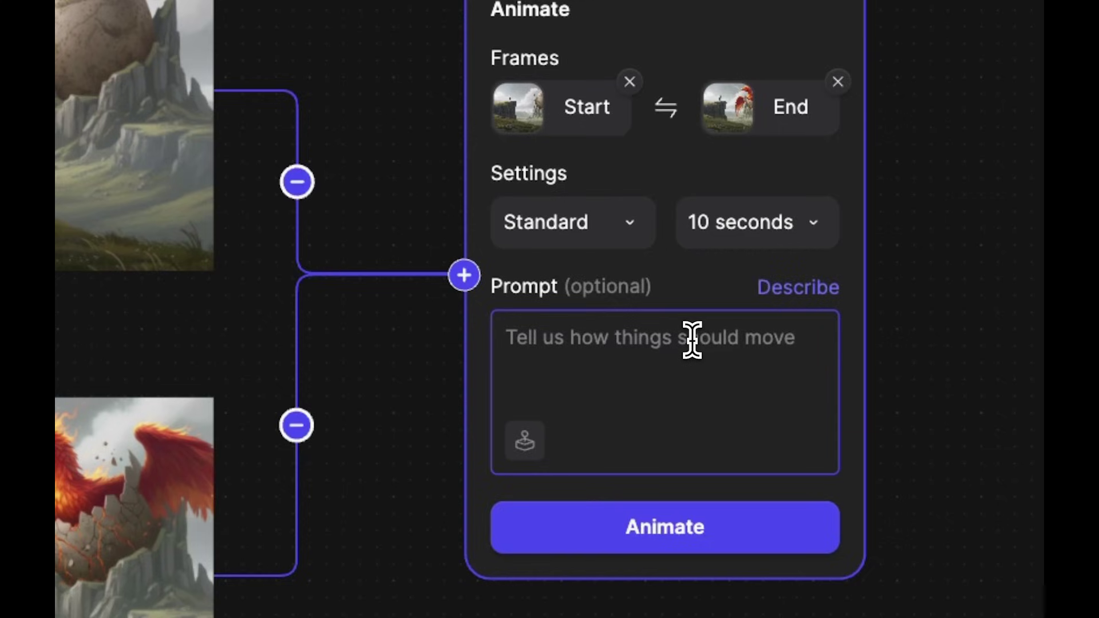
pyautogui.write('lone wandere')
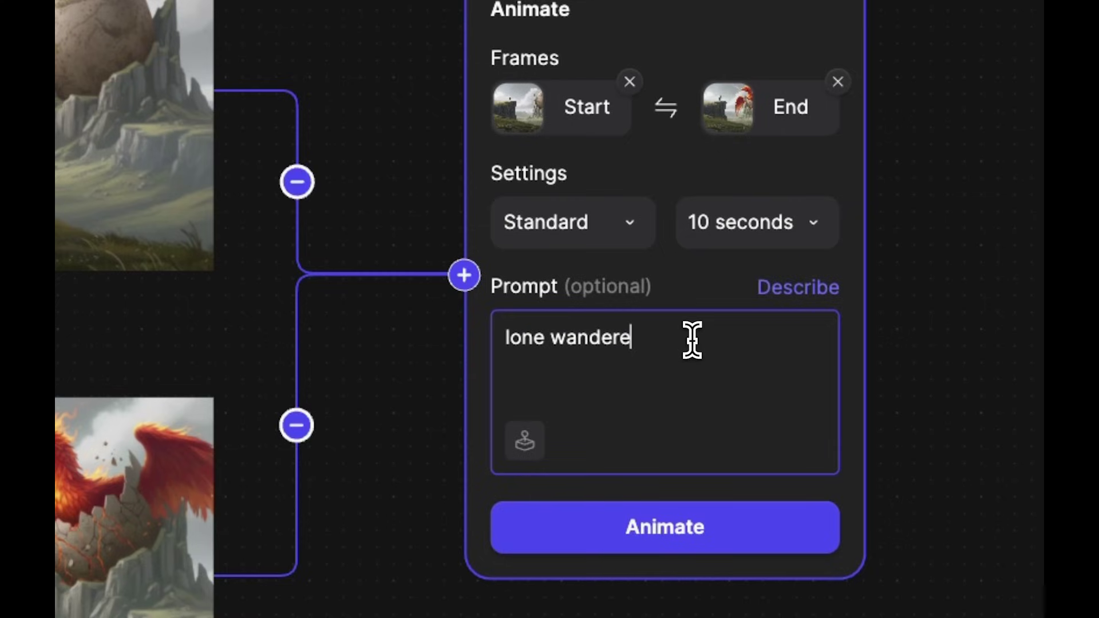
pyautogui.press('BackSpace')
pyautogui.write('er in the')
pyautogui.press('BackSpace')
pyautogui.press('BackSpace')
pyautogui.press('BackSpace')
pyautogui.write('a')
pyautogui.press('BackSpace')
pyautogui.press('BackSpace')
pyautogui.press('BackSpace')
pyautogui.press('BackSpace')
pyautogui.write('overlooking a v')
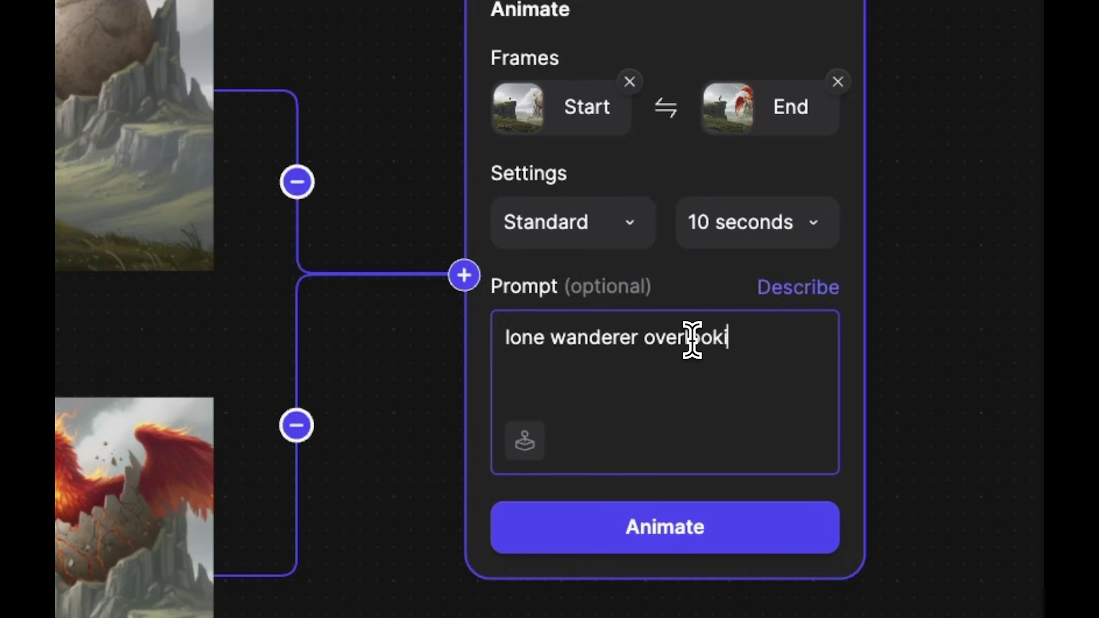
pyautogui.write('a')
pyautogui.press('BackSpace')
pyautogui.write('vast')
pyautogui.write(' landsca')
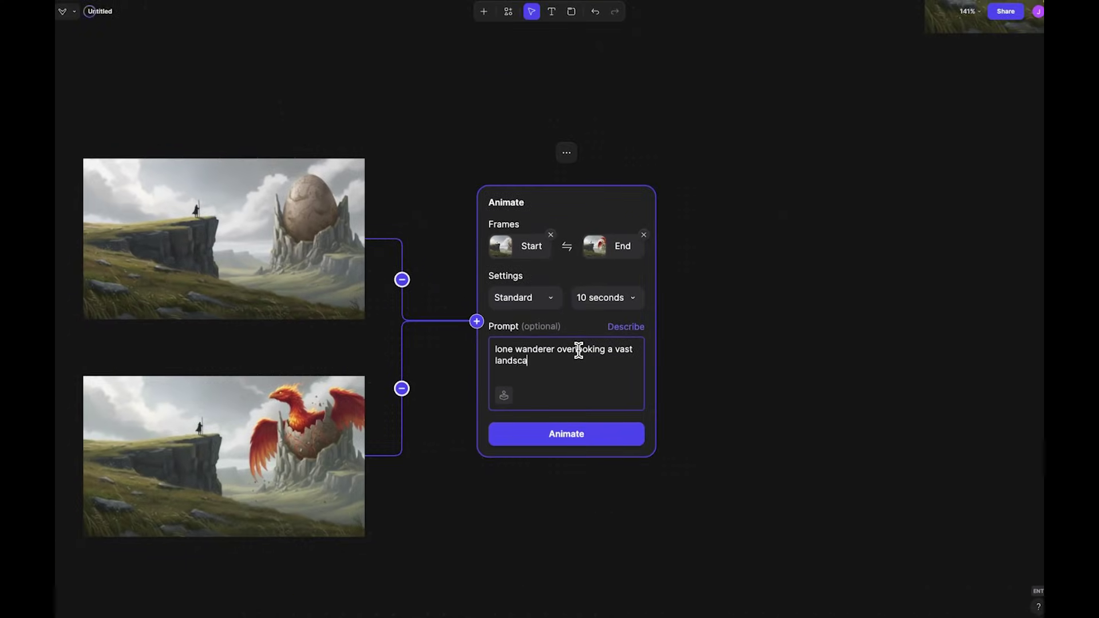
pyautogui.press('BackSpace')
pyautogui.press('BackSpace')
pyautogui.press('BackSpace')
pyautogui.press('BackSpace')
pyautogui.write('fantasy landscap')
pyautogui.write('hoenix ')
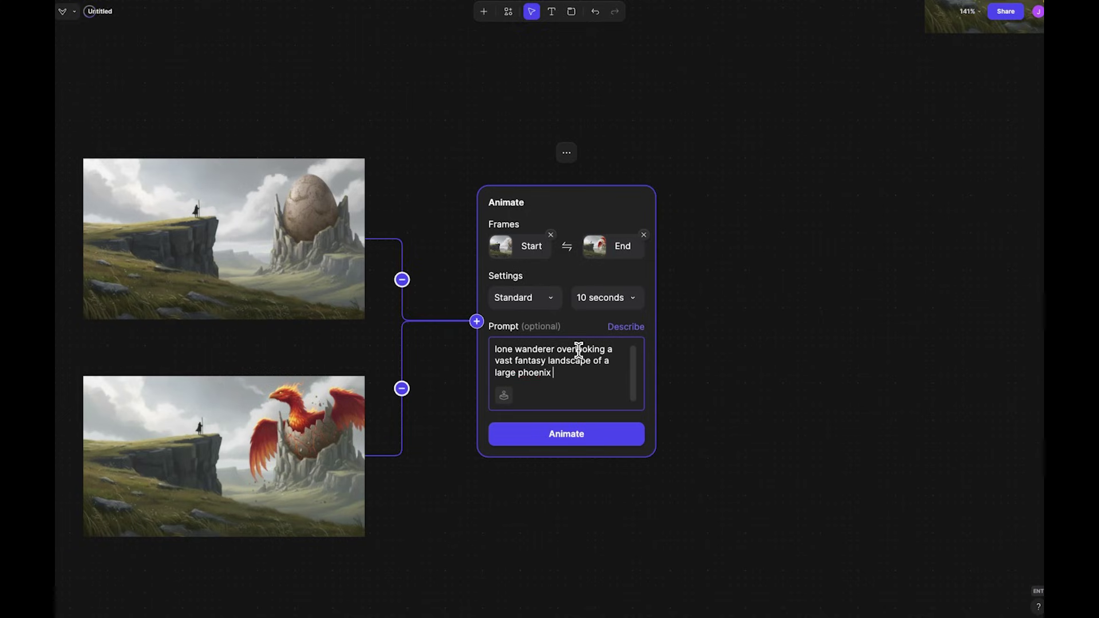
pyautogui.write('egg nestel')
pyautogui.press('BackSpace')
pyautogui.press('BackSpace')
pyautogui.write('led ')
pyautogui.write('in a rock')
pyautogui.write('y cliff formation moun')
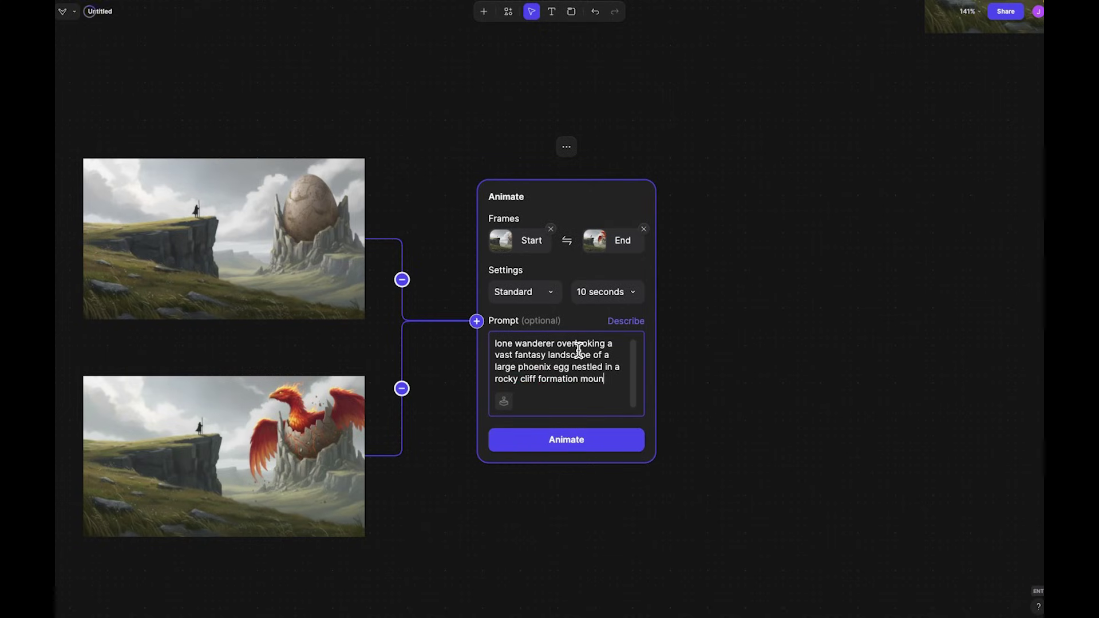
pyautogui.write('taintop in the background. ')
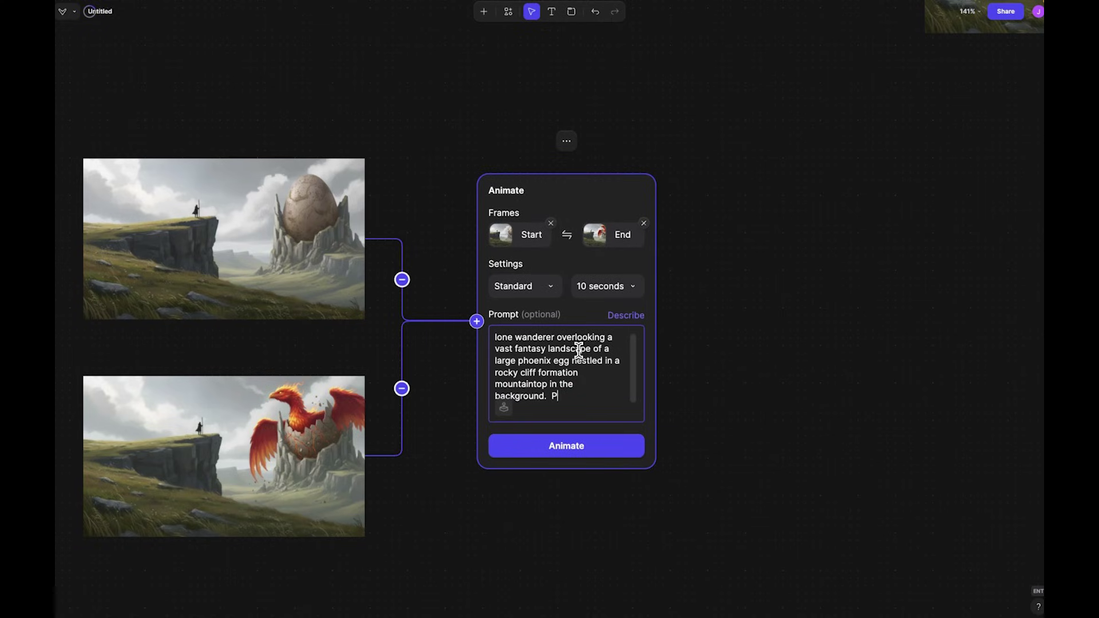
pyautogui.write(' Phoenix is hatching from the egg')
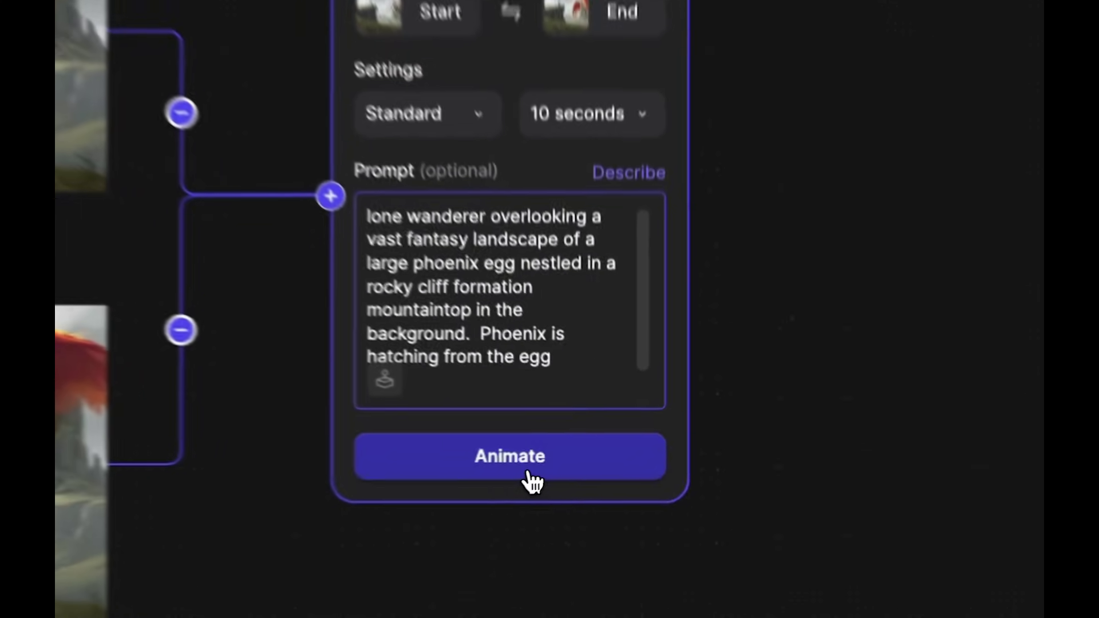
# Start generating the animation and spread out the egg image, phoenix image and Animate node
pyautogui.click(530, 478)
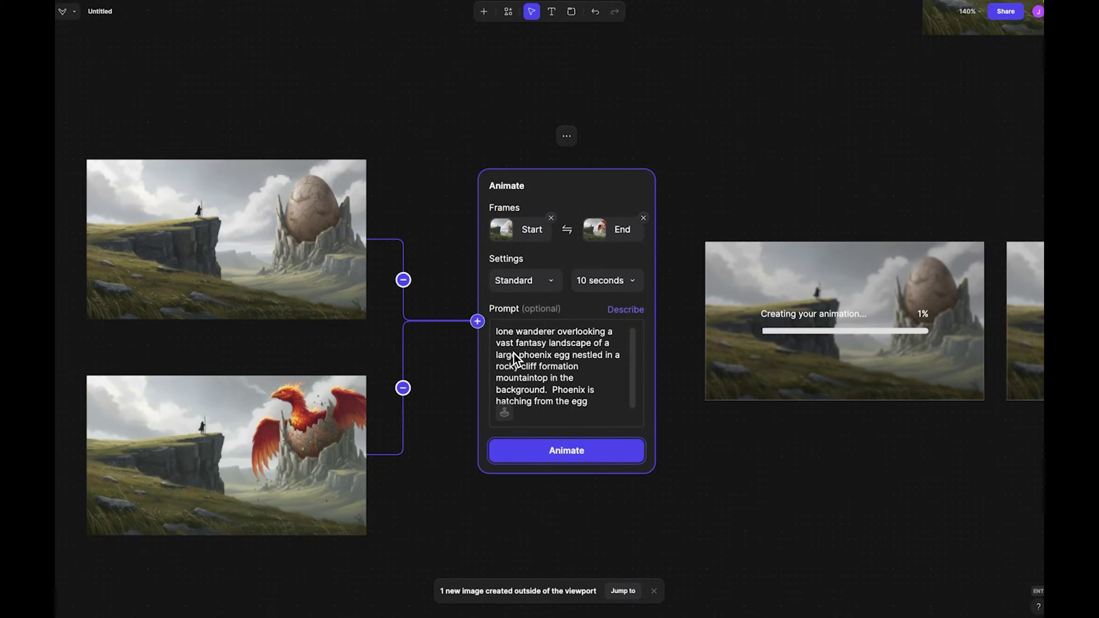
pyautogui.moveTo(281, 259); pyautogui.dragTo(281, 181)
pyautogui.moveTo(248, 382); pyautogui.dragTo(250, 498)
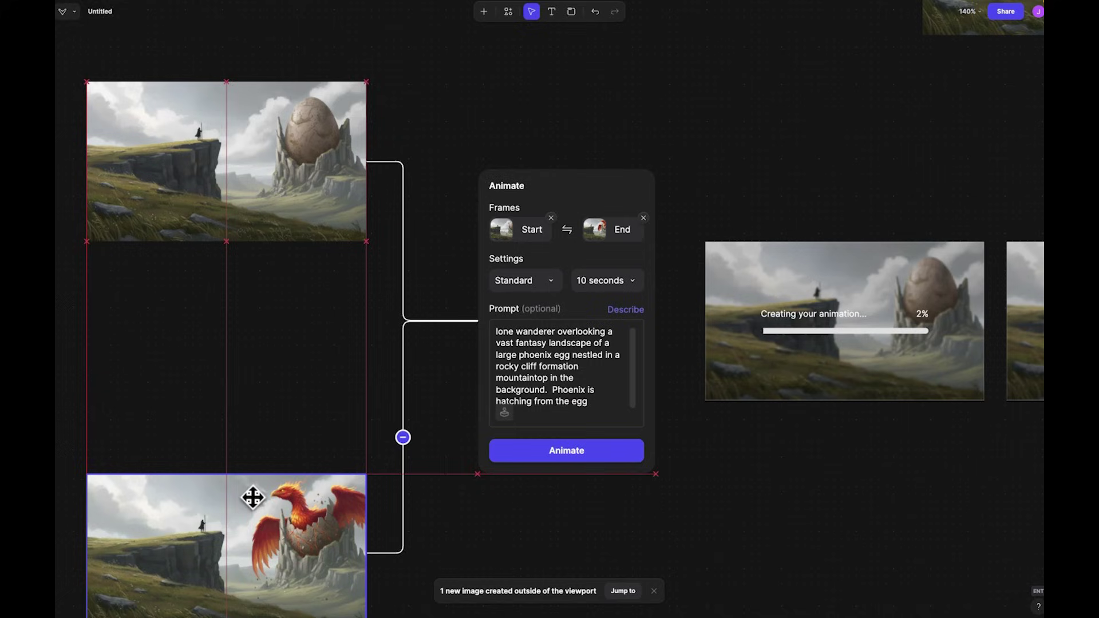
pyautogui.click(532, 348)
pyautogui.moveTo(575, 194); pyautogui.dragTo(237, 211)
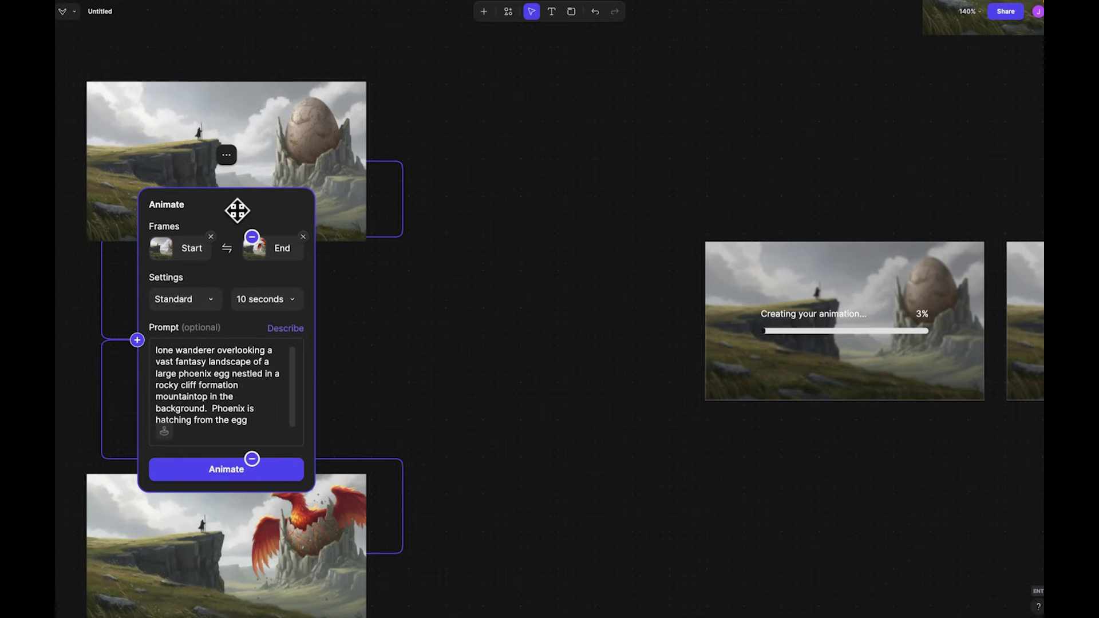
pyautogui.hscroll(-1, 237, 211)
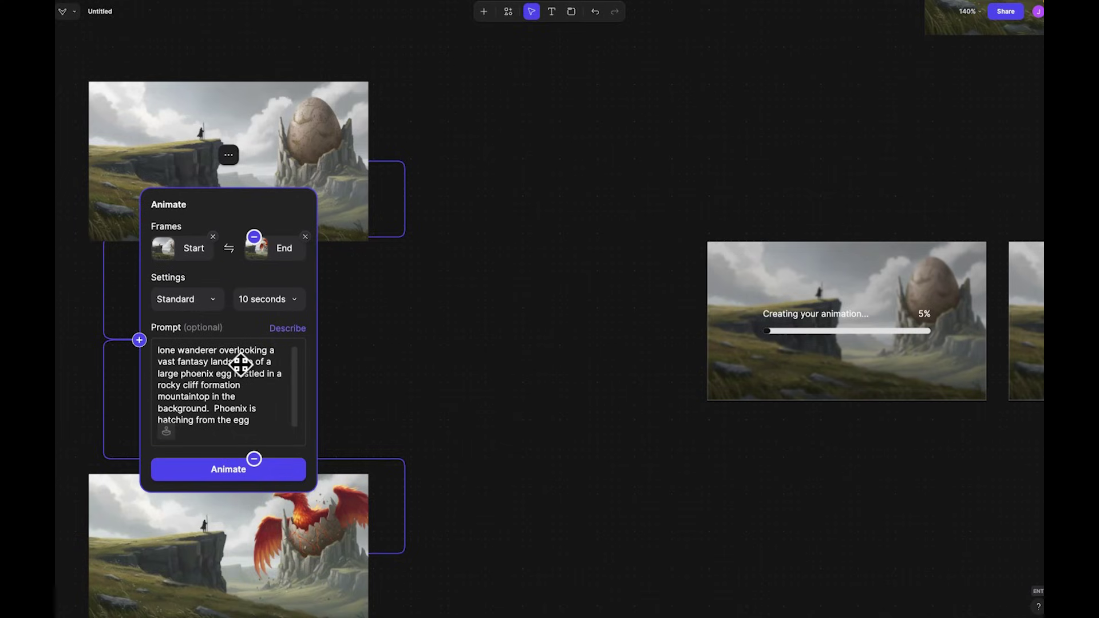
pyautogui.moveTo(245, 226); pyautogui.dragTo(536, 216)
# Insert 'light rays illuminating the landscape scene as' before 'phoenix' in the Animate prompt
pyautogui.doubleClick(503, 376)
pyautogui.scroll(-1, 506, 384)
pyautogui.click(550, 410)
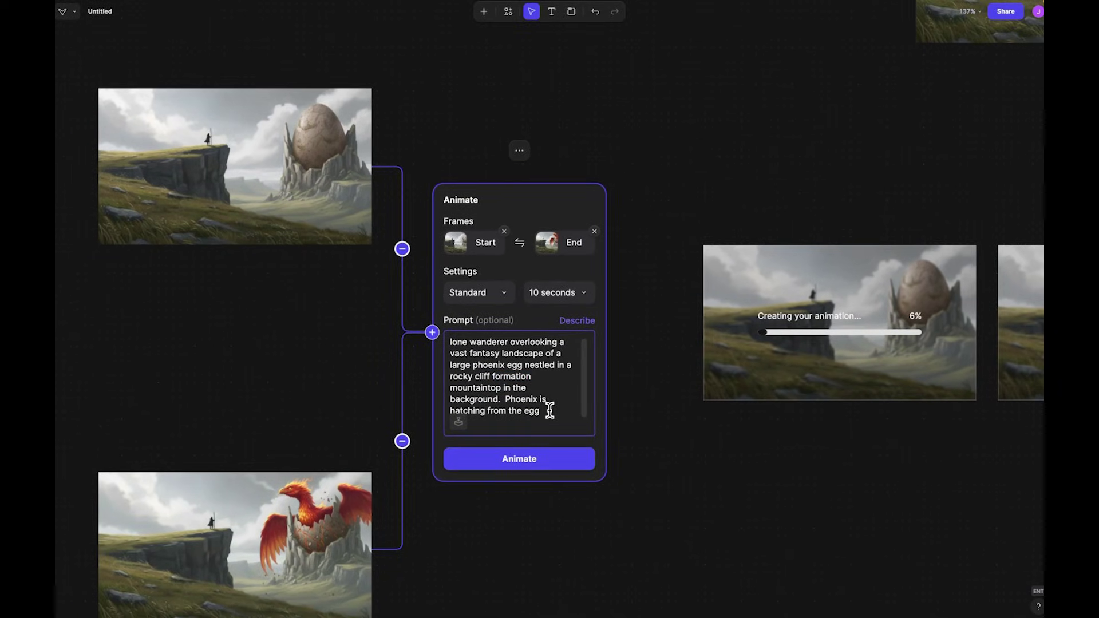
pyautogui.click(505, 399)
pyautogui.write('light ray')
pyautogui.press('BackSpace')
pyautogui.write('s illum')
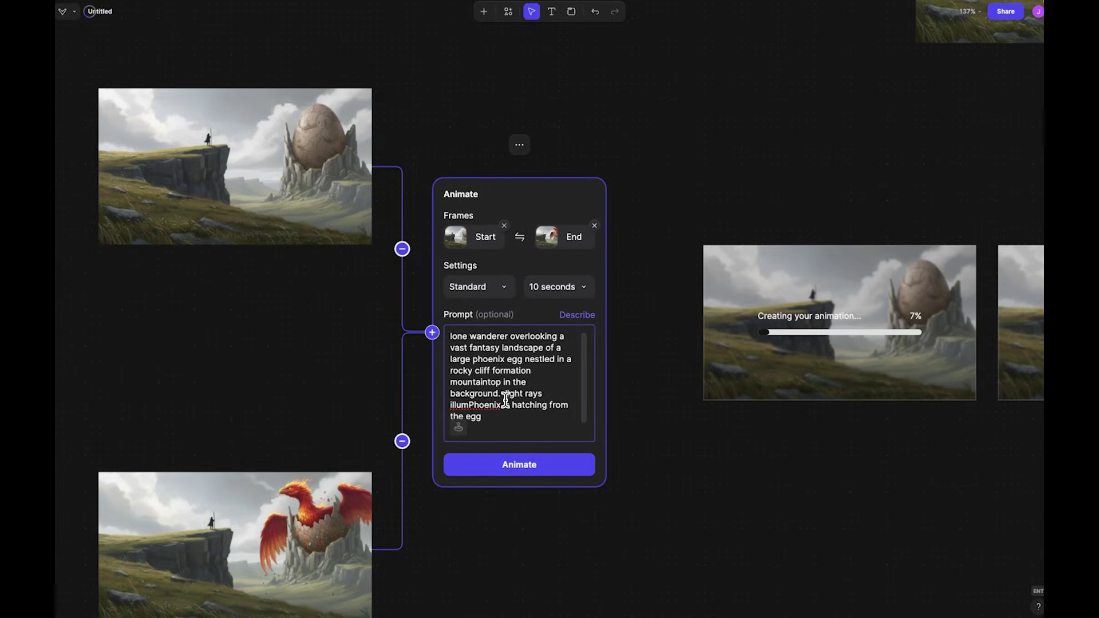
pyautogui.write('nating')
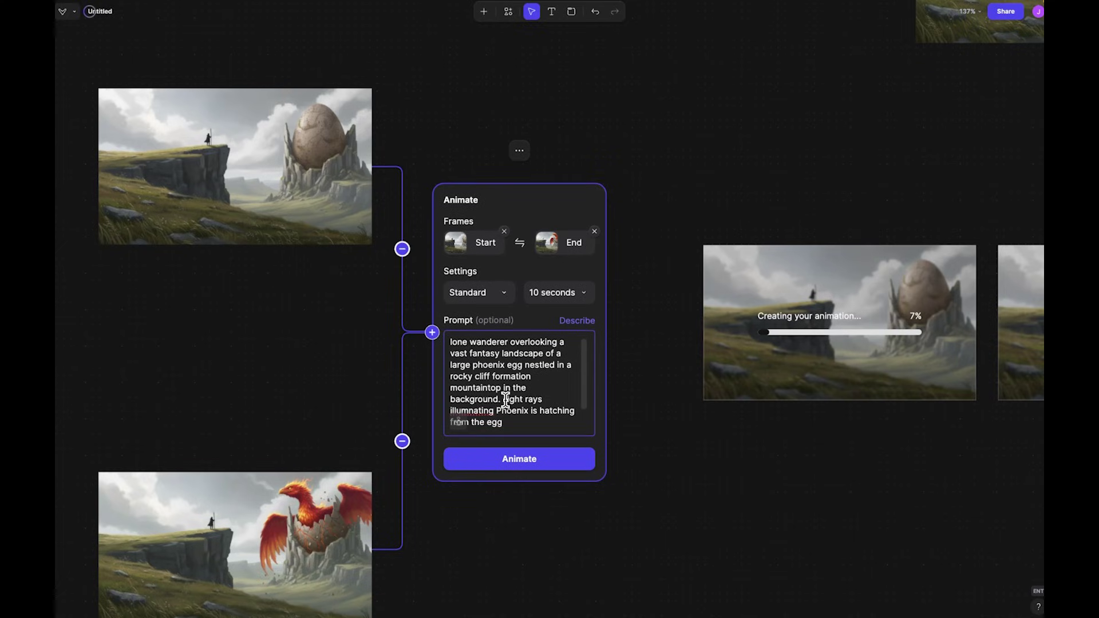
pyautogui.press('BackSpace')
pyautogui.press('BackSpace')
pyautogui.press('BackSpace')
pyautogui.press('BackSpace')
pyautogui.press('BackSpace')
pyautogui.press('BackSpace')
pyautogui.press('BackSpace')
pyautogui.write('ina')
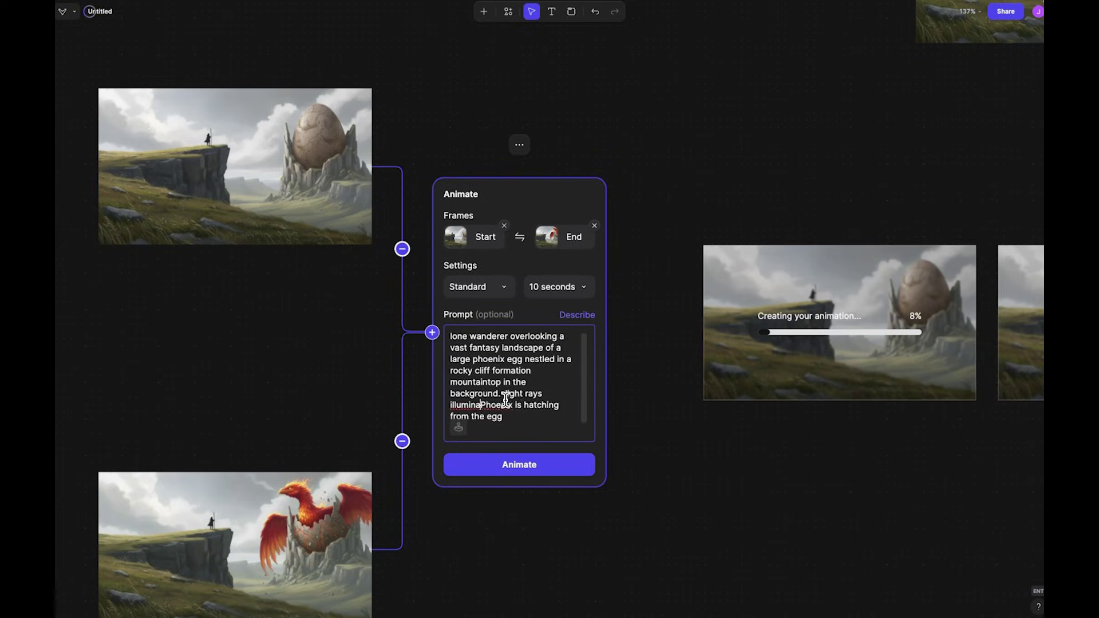
pyautogui.write('ting')
pyautogui.press('BackSpace')
pyautogui.press('BackSpace')
pyautogui.press('BackSpace')
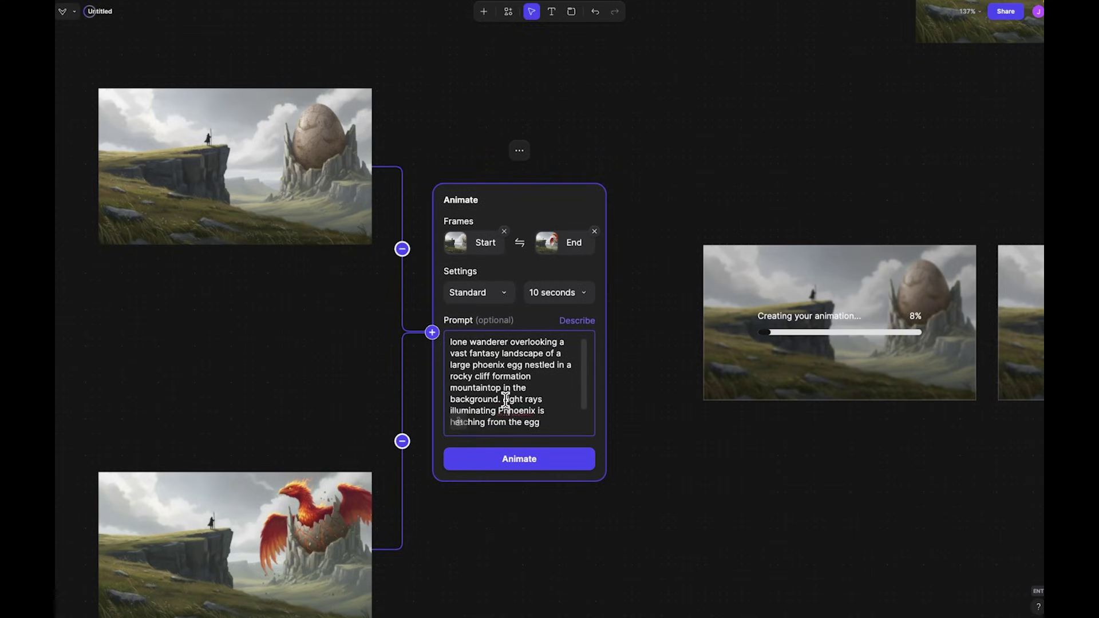
pyautogui.write('ladnscape scene ')
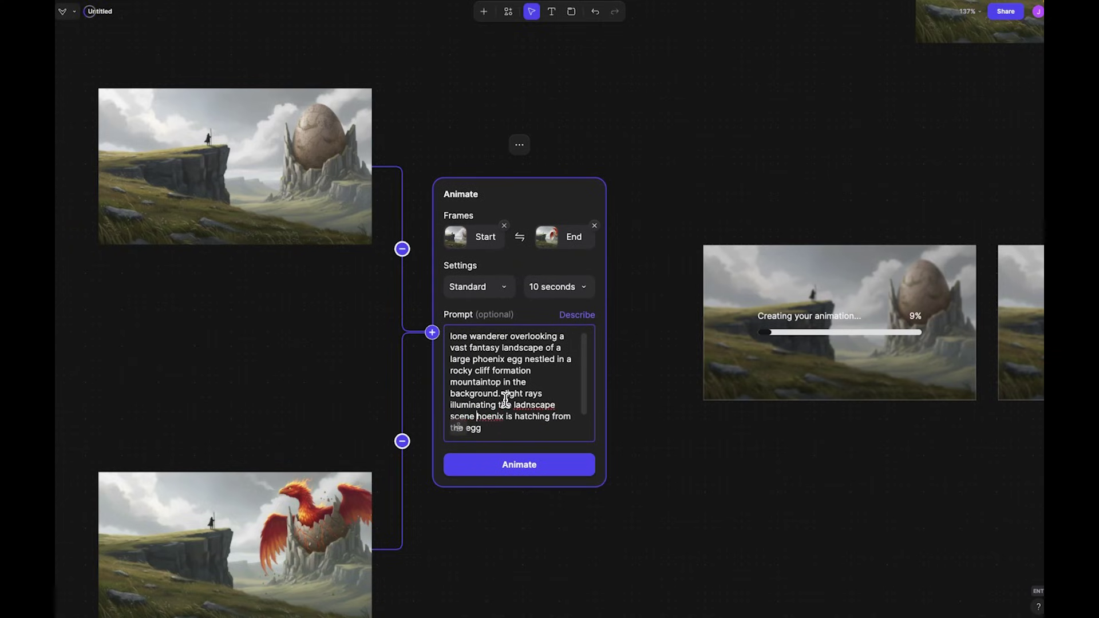
pyautogui.write('as p')
pyautogui.doubleClick(534, 404)
pyautogui.write('landscape')
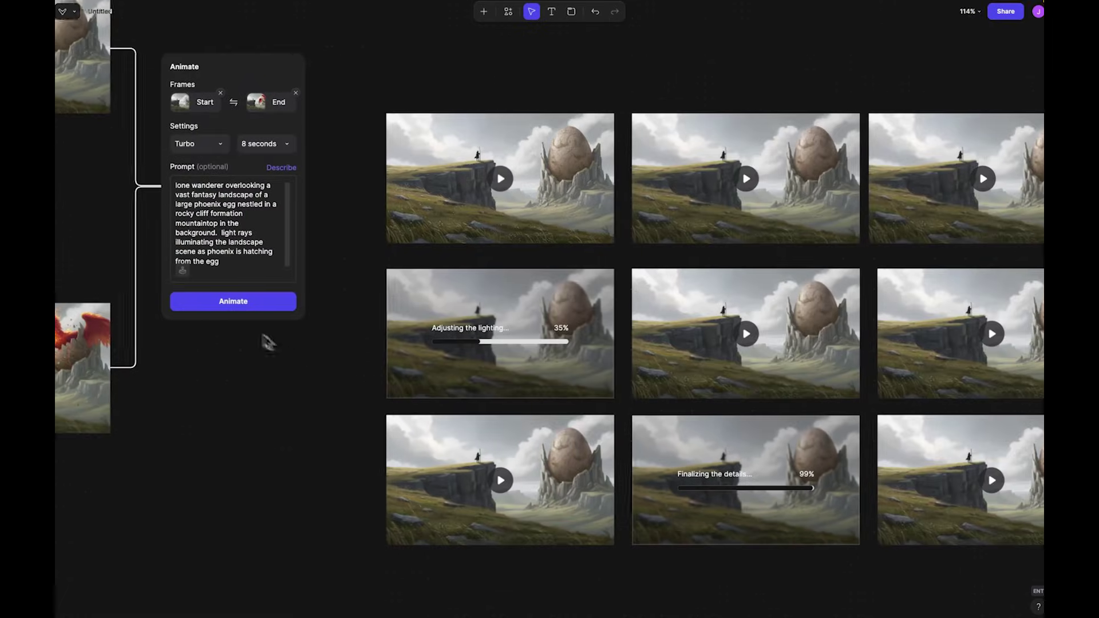
pyautogui.hscroll(-2, 268, 342)
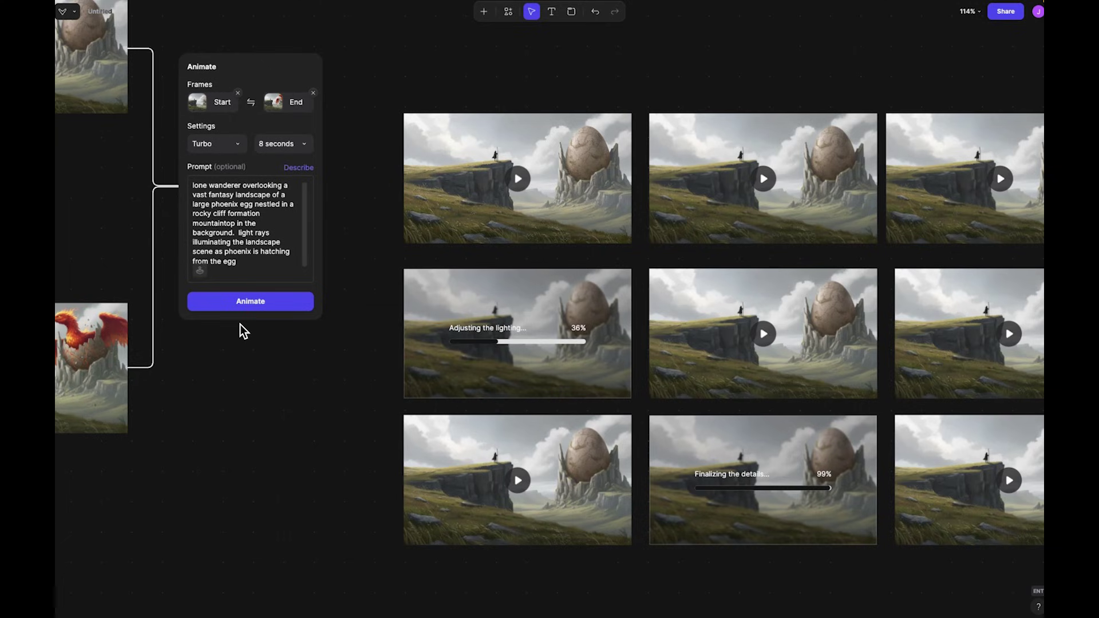
pyautogui.hscroll(3, 239, 324)
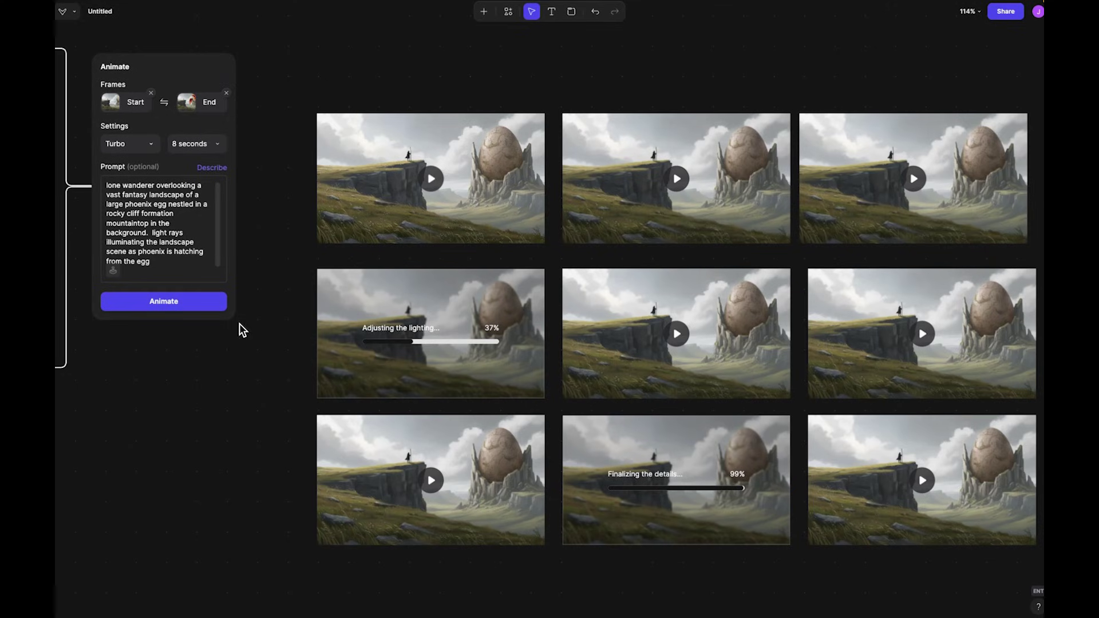
pyautogui.moveTo(239, 324); pyautogui.dragTo(334, 370)
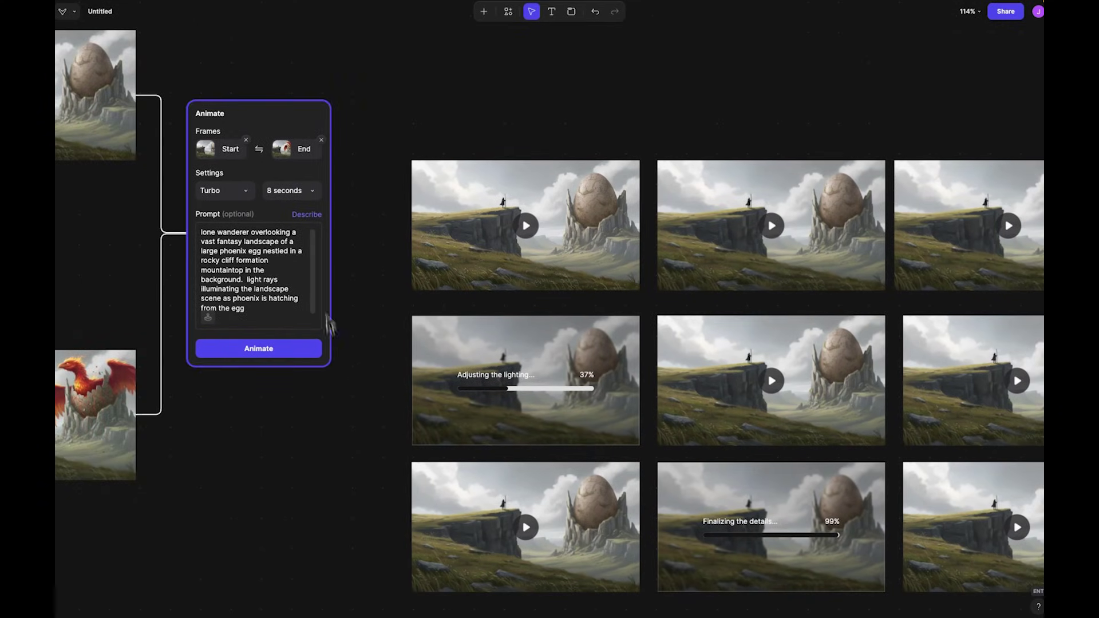
pyautogui.click(297, 200)
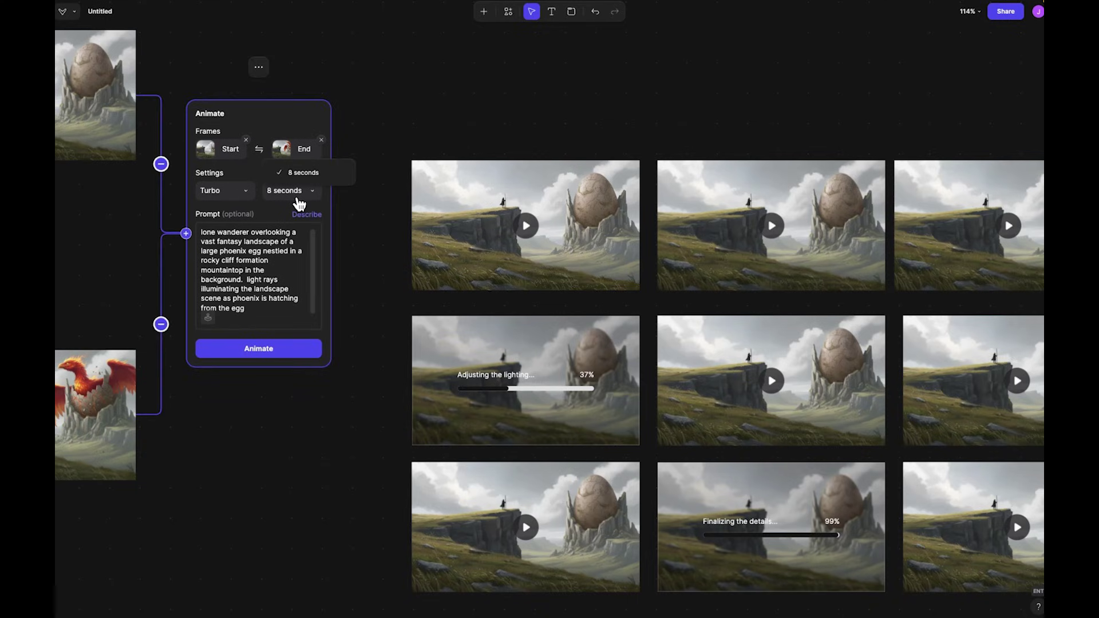
pyautogui.click(249, 201)
pyautogui.click(252, 197)
pyautogui.click(261, 189)
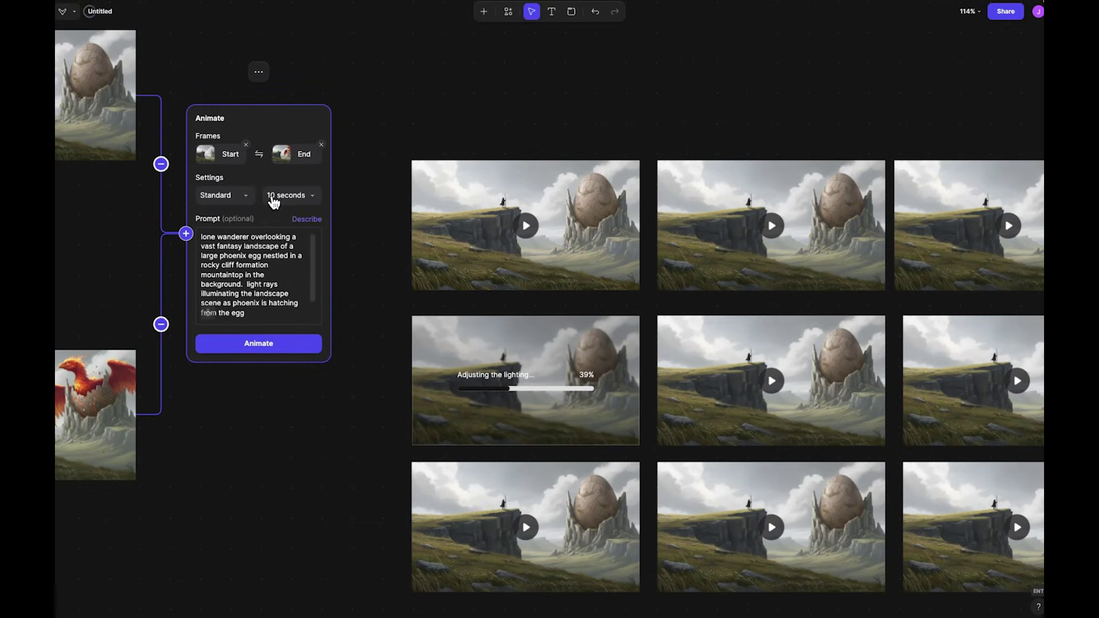
pyautogui.click(273, 198)
pyautogui.click(218, 195)
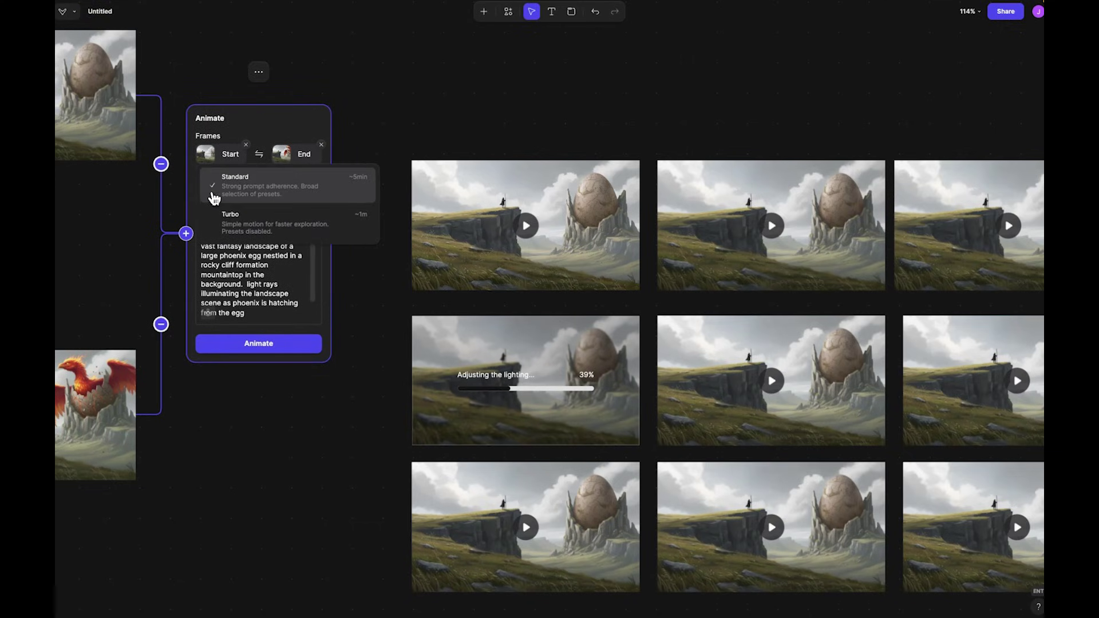
pyautogui.click(227, 220)
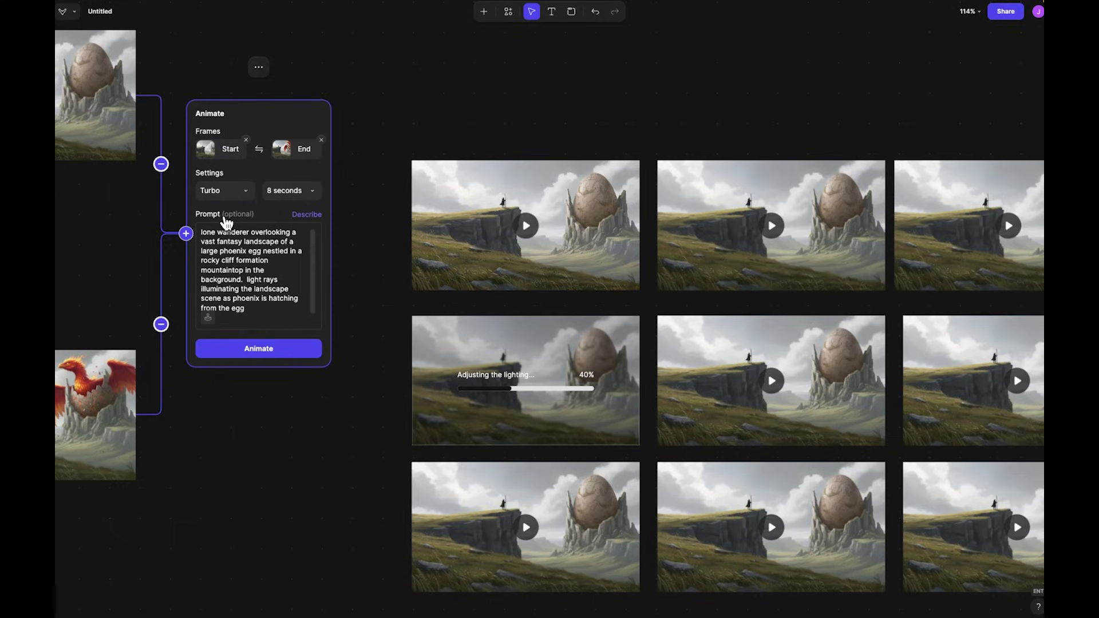
pyautogui.moveTo(401, 238); pyautogui.dragTo(288, 218)
# Play the top-left hatching clip, rewind it a couple of seconds, then pause it
pyautogui.scroll(1, 360, 207)
pyautogui.click(400, 212)
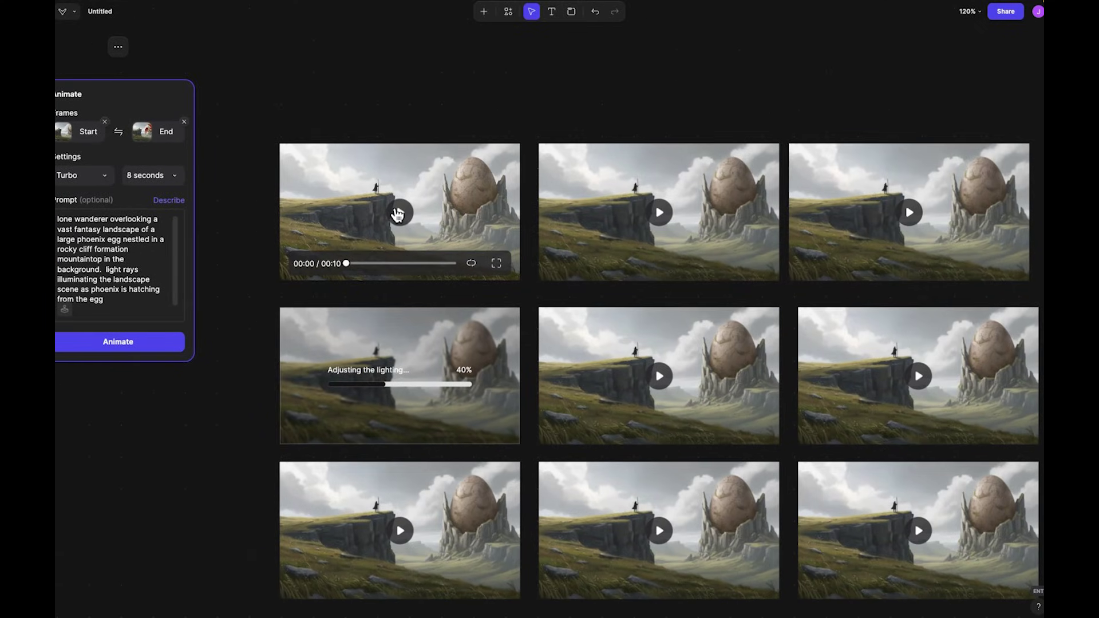
pyautogui.click(533, 113)
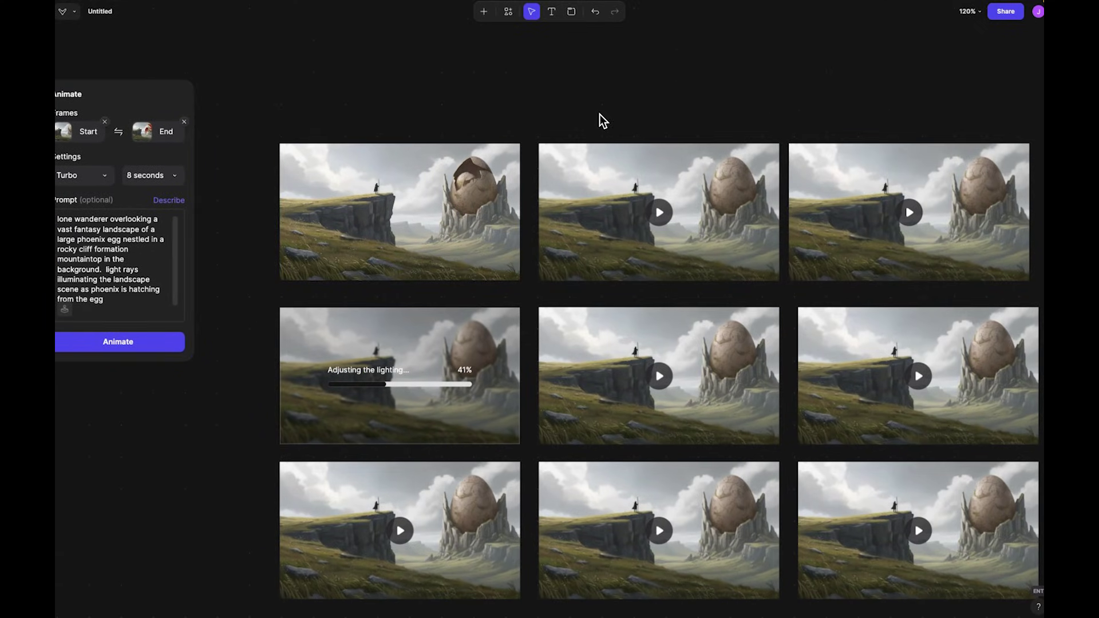
pyautogui.scroll(5, 466, 182)
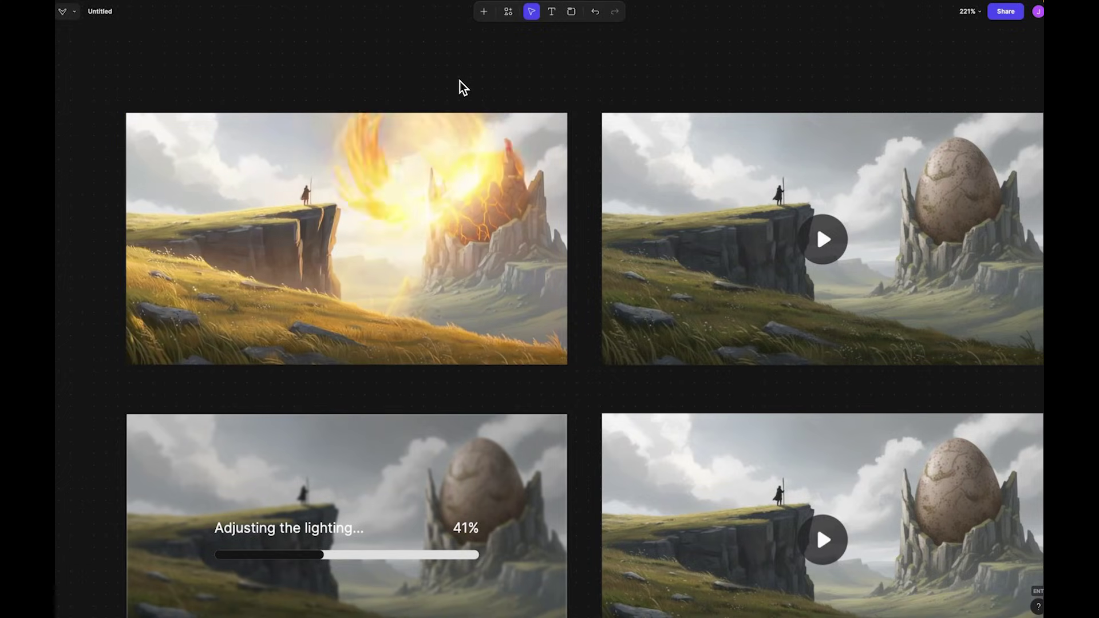
pyautogui.hscroll(-3, 459, 81)
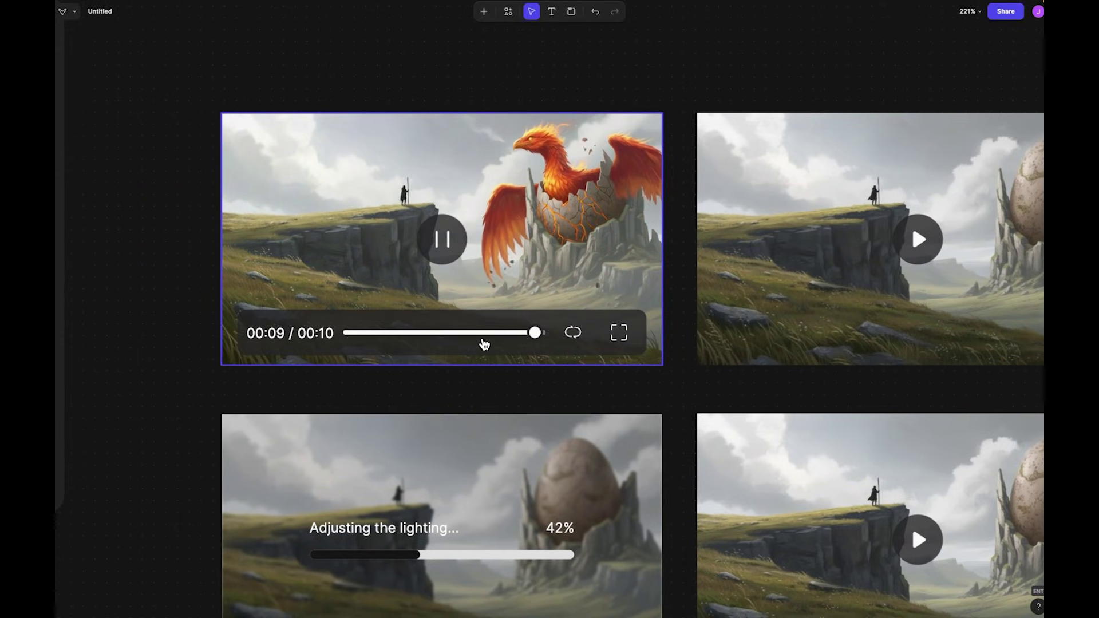
pyautogui.click(485, 333)
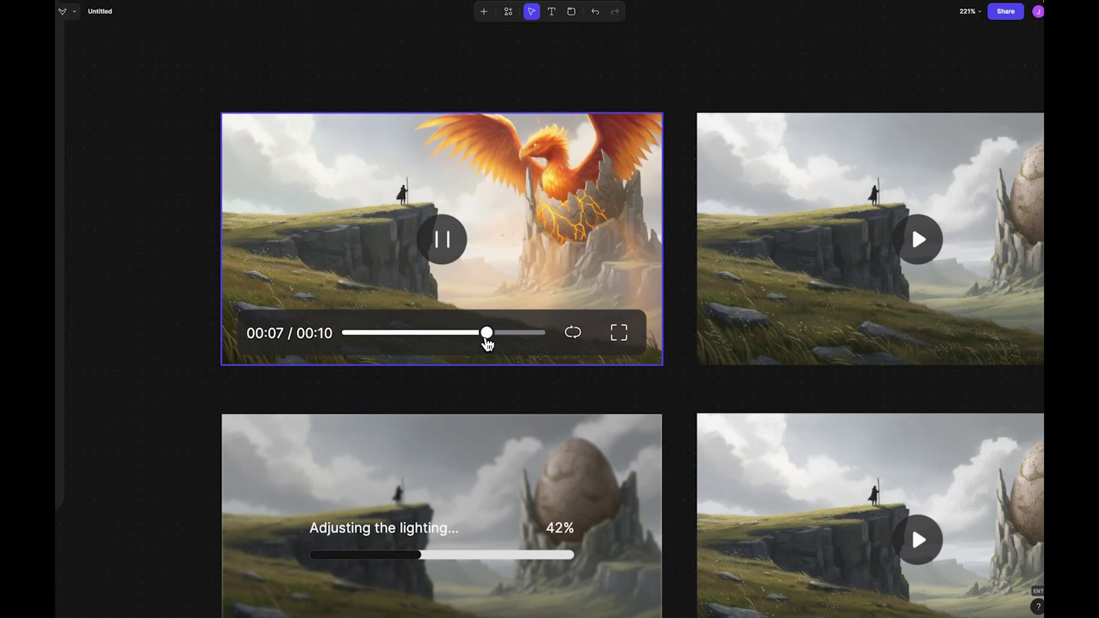
pyautogui.click(443, 240)
pyautogui.hscroll(9, 443, 240)
# Play the top-middle and right clips, then open one full view with its .mp4 1904 × 1088 details
pyautogui.click(632, 240)
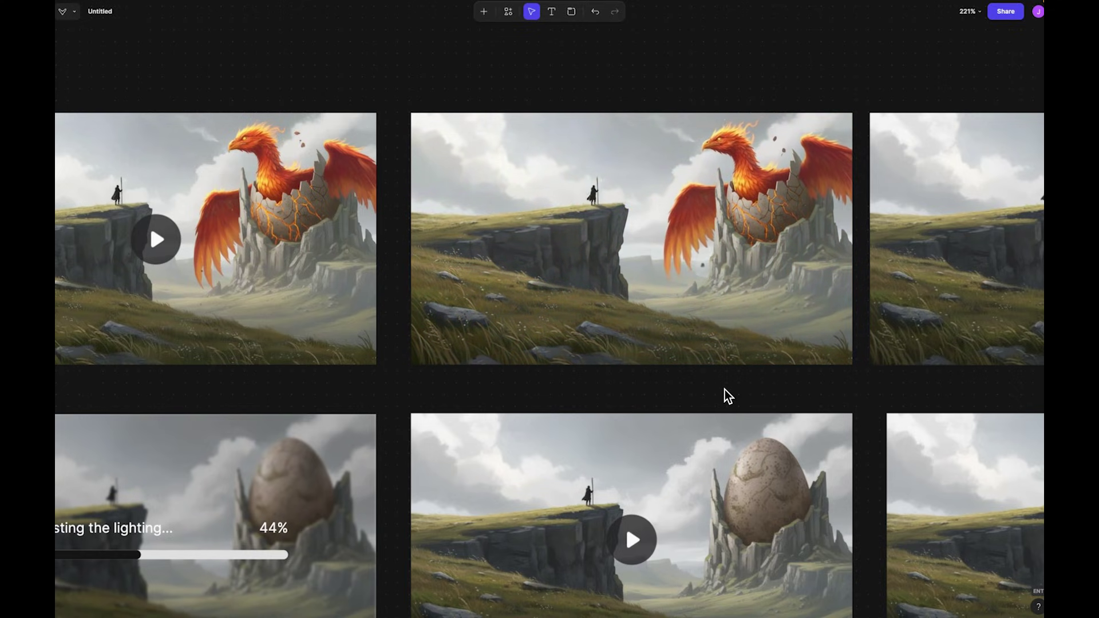
pyautogui.hscroll(5, 725, 389)
pyautogui.hscroll(-2, 598, 266)
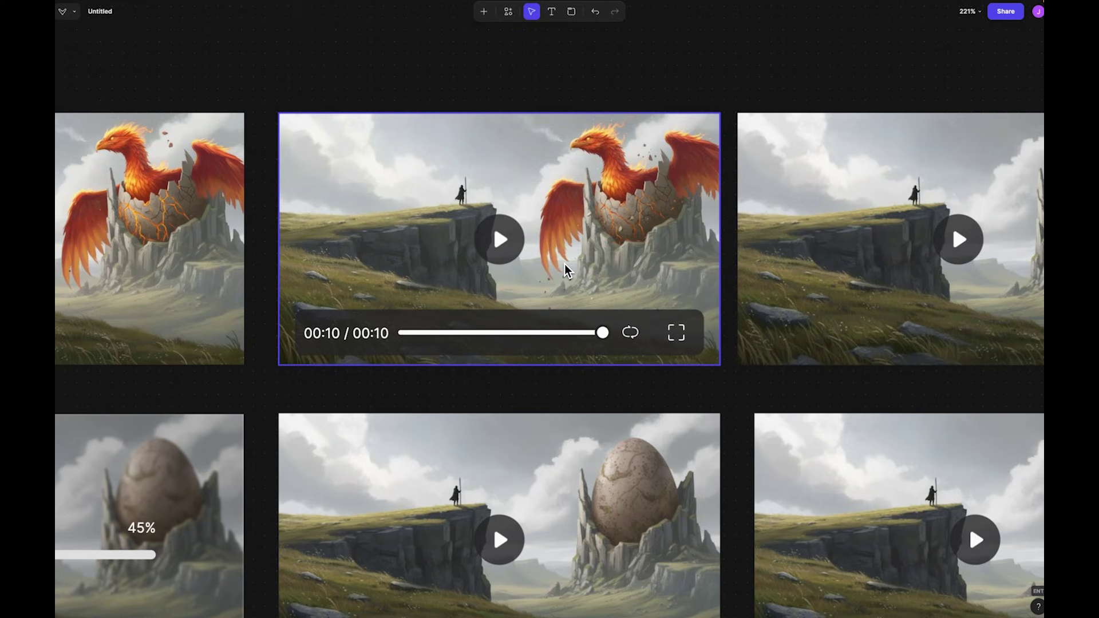
pyautogui.hscroll(5, 684, 253)
pyautogui.click(696, 240)
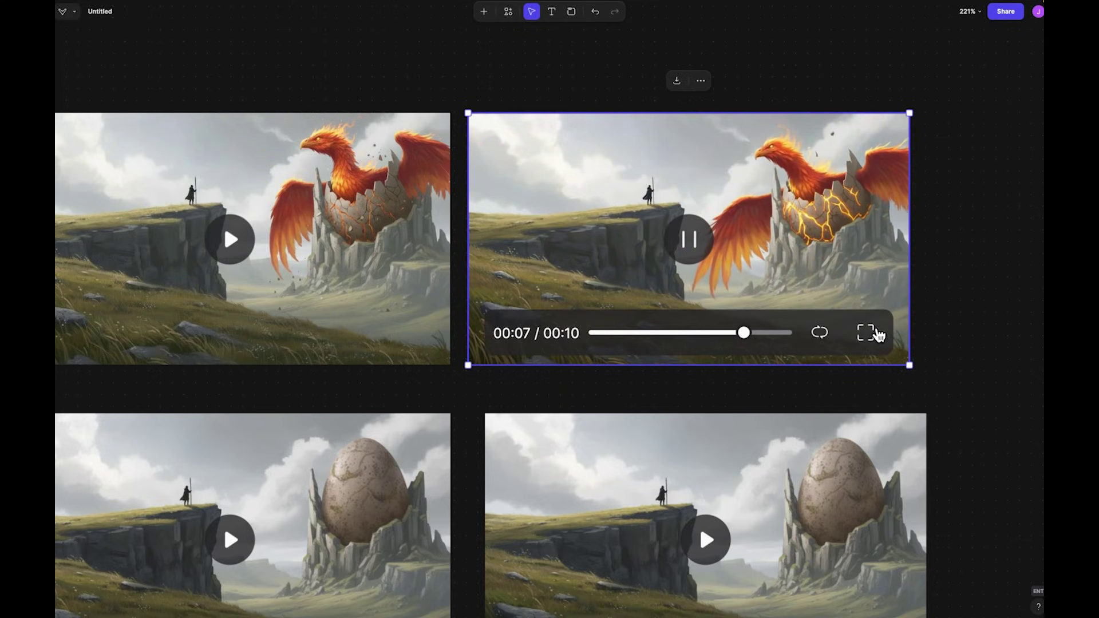
pyautogui.moveTo(307, 253)
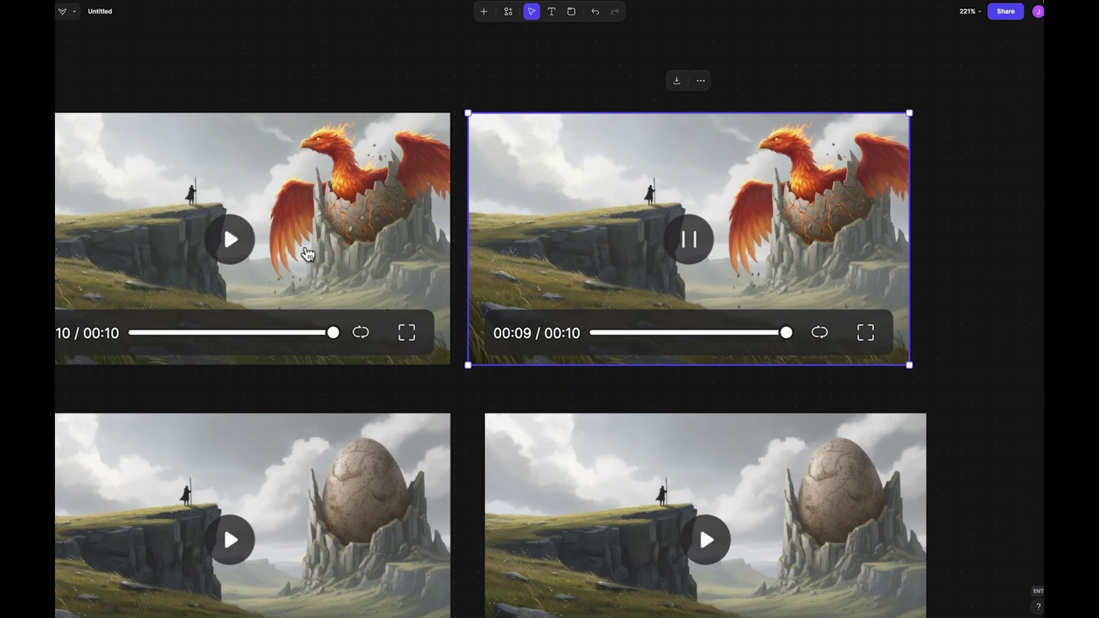
pyautogui.click(865, 332)
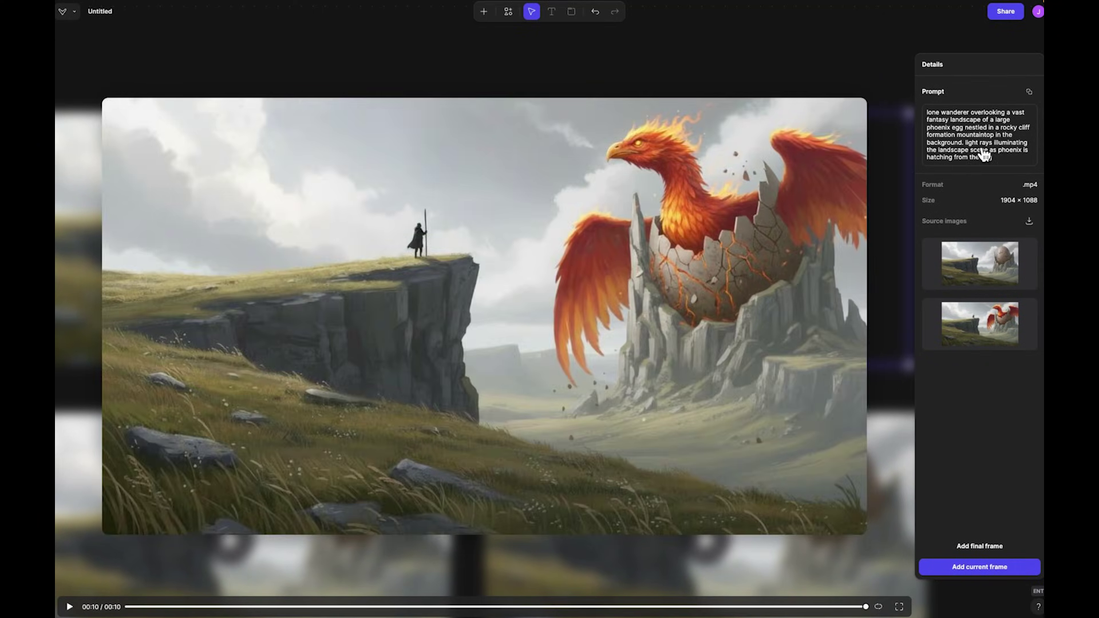
pyautogui.click(897, 609)
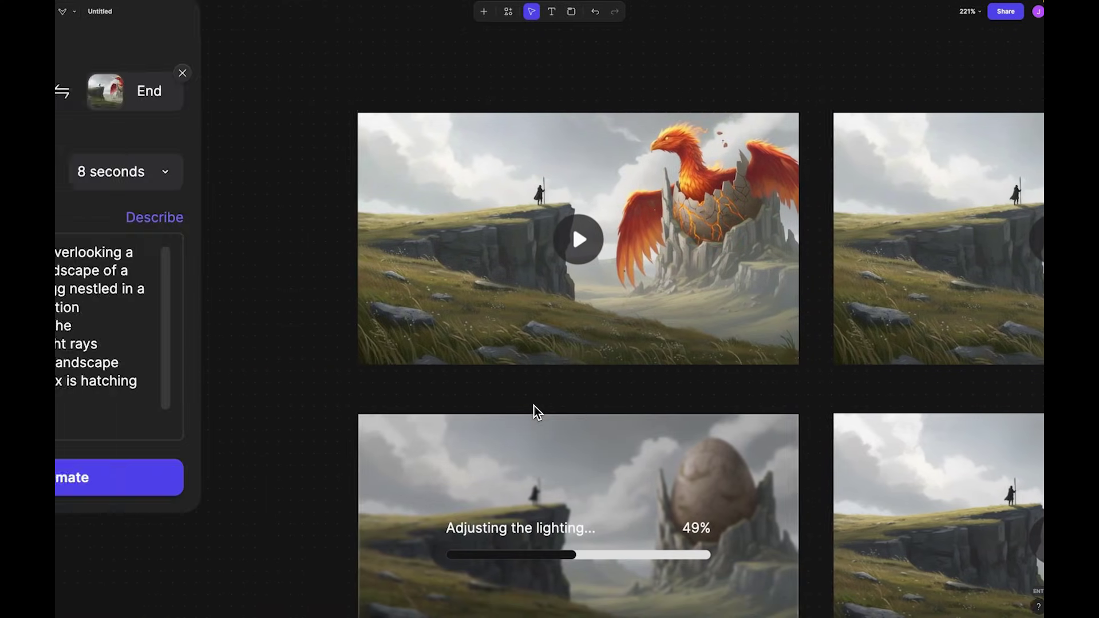
# Zoom out to 139% and play the middle-row centre and right clips
pyautogui.scroll(-5, 453, 380)
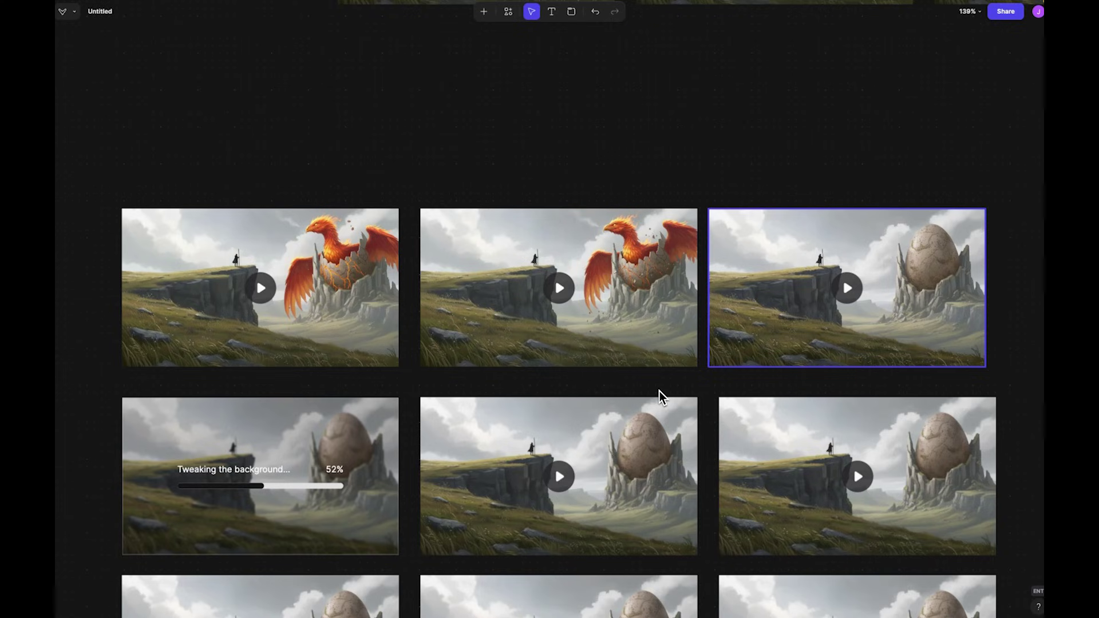
pyautogui.scroll(-2, 570, 475)
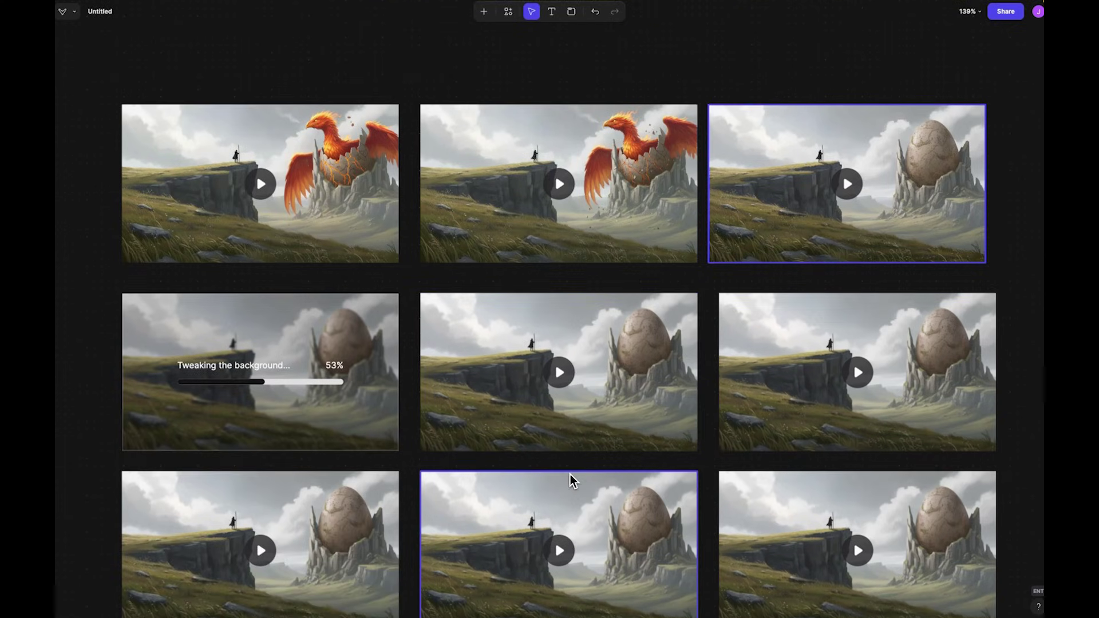
pyautogui.click(561, 380)
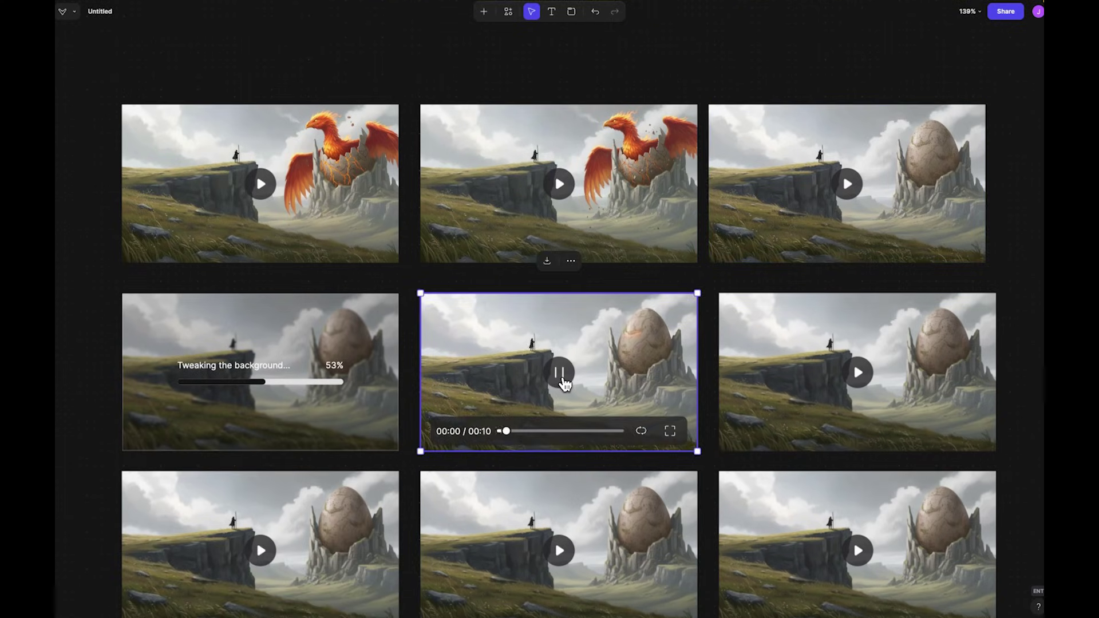
pyautogui.click(857, 373)
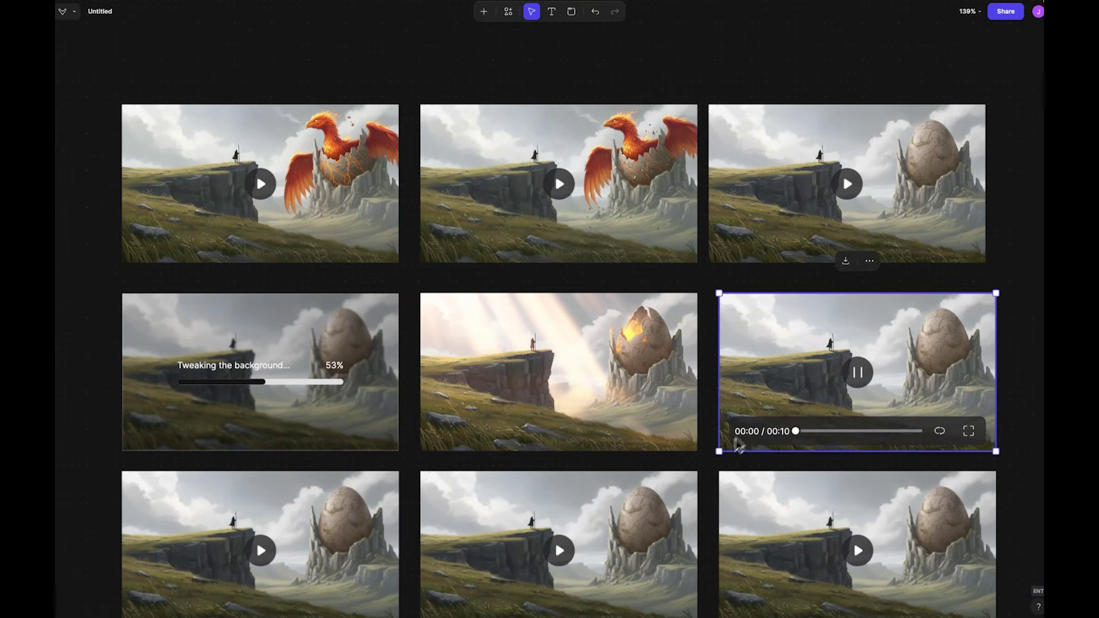
pyautogui.click(712, 468)
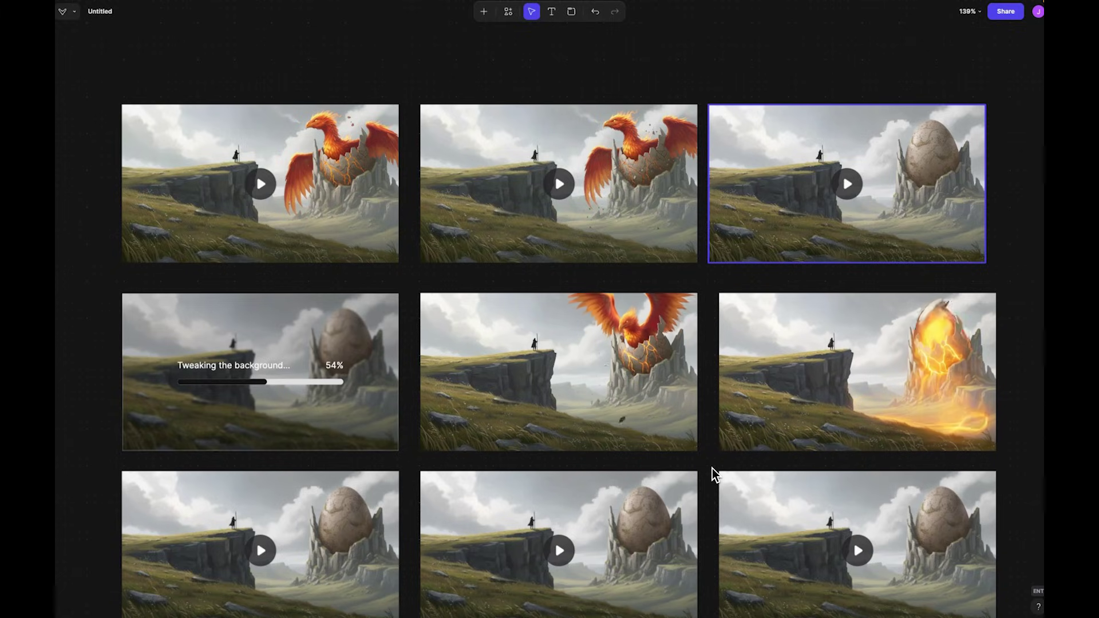
# Play the bottom-row centre, left and right clips, replaying the bottom-left one
pyautogui.scroll(-3, 712, 468)
pyautogui.click(559, 394)
pyautogui.click(262, 394)
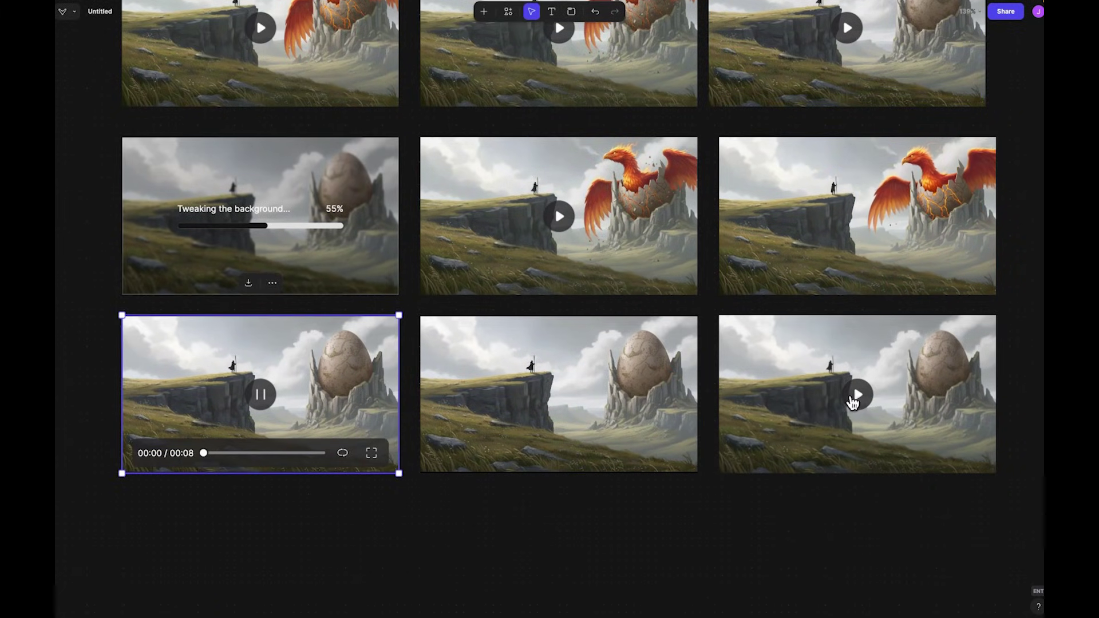
pyautogui.click(857, 394)
pyautogui.click(685, 518)
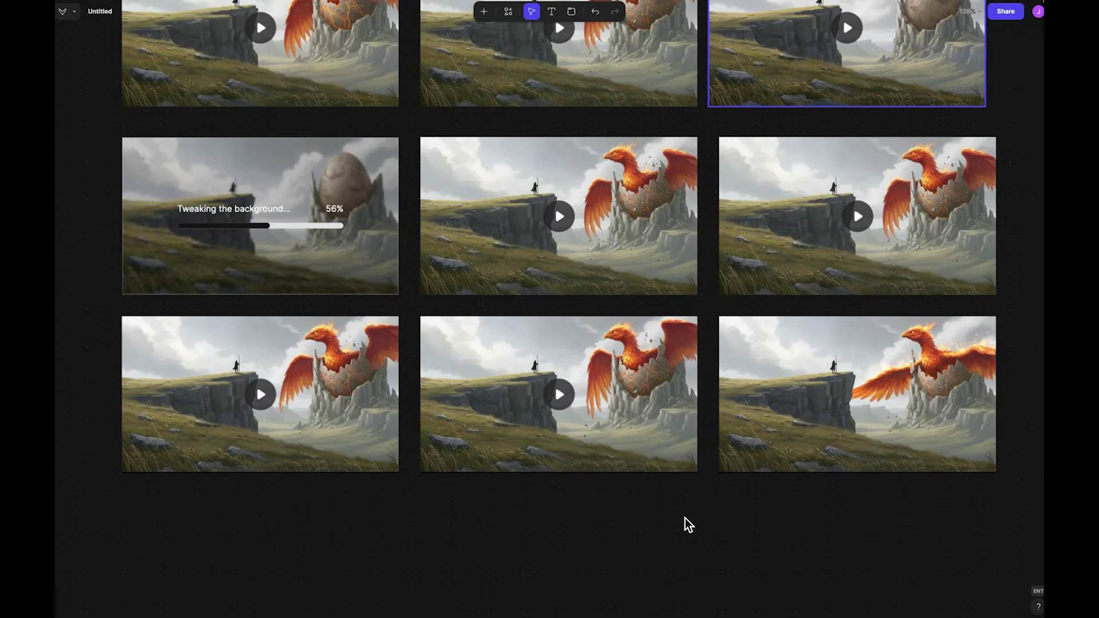
pyautogui.click(261, 395)
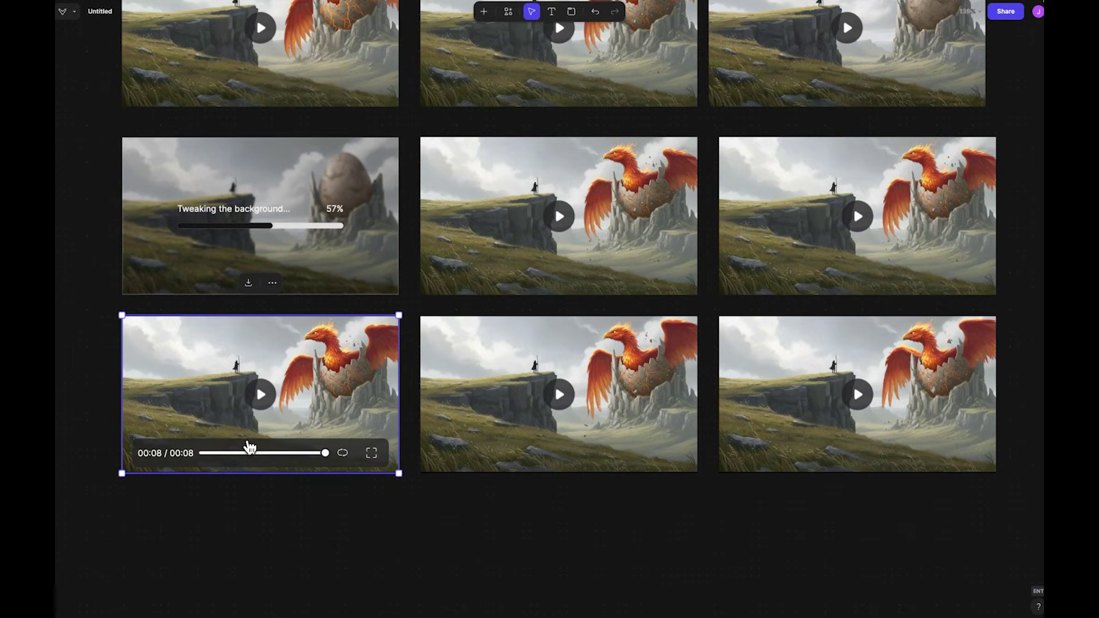
pyautogui.hscroll(-15, 249, 446)
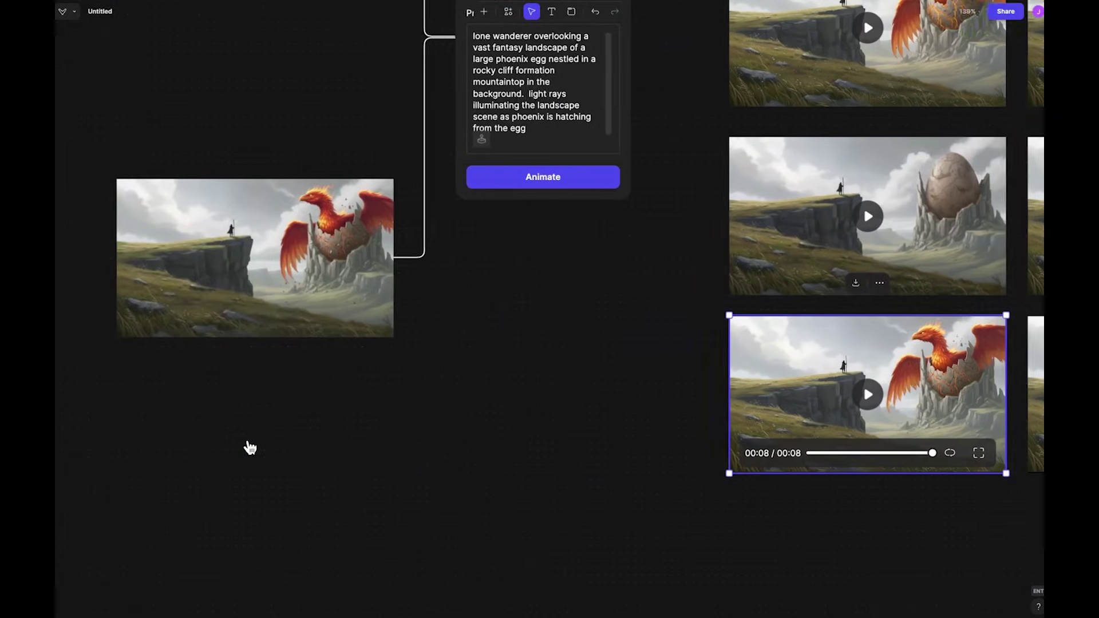
pyautogui.scroll(5, 249, 446)
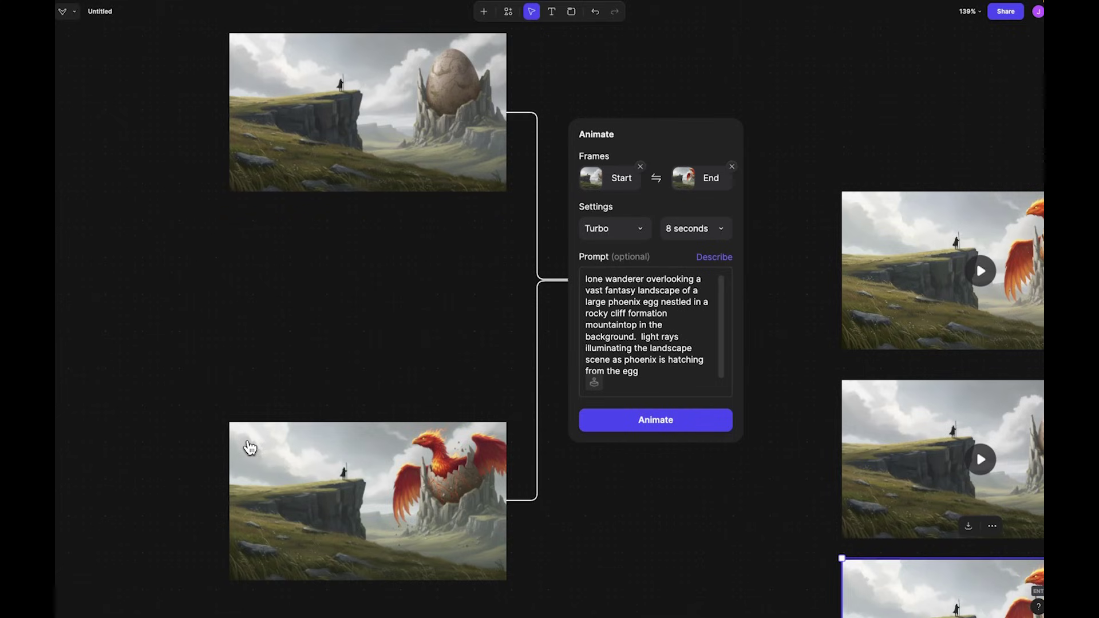
pyautogui.scroll(1, 247, 446)
pyautogui.scroll(-4, 246, 446)
pyautogui.hscroll(5, 704, 456)
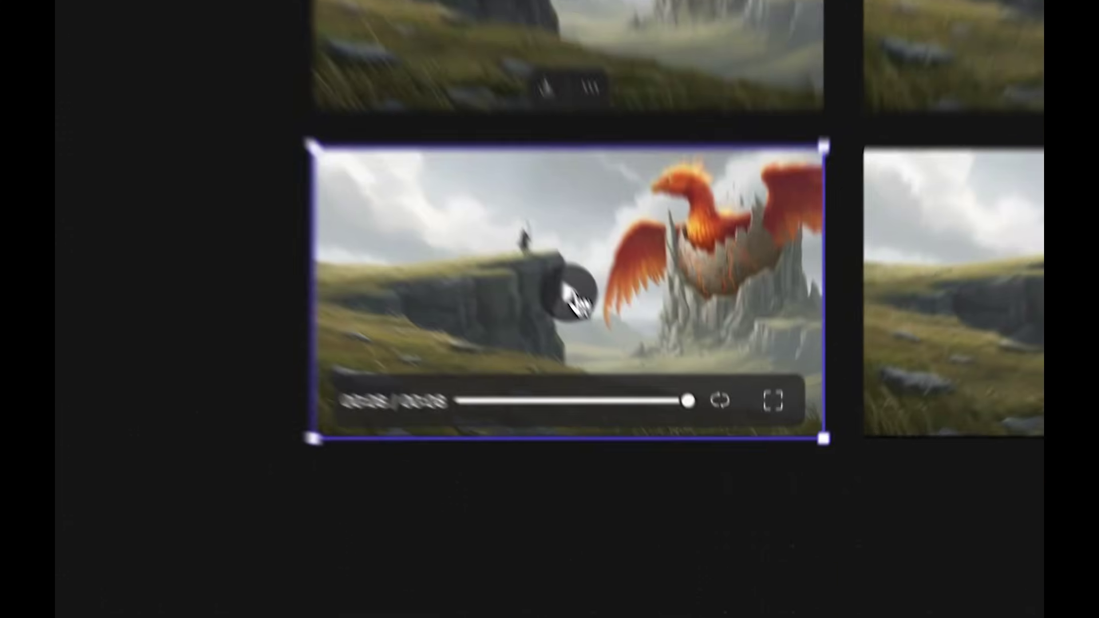
pyautogui.click(660, 484)
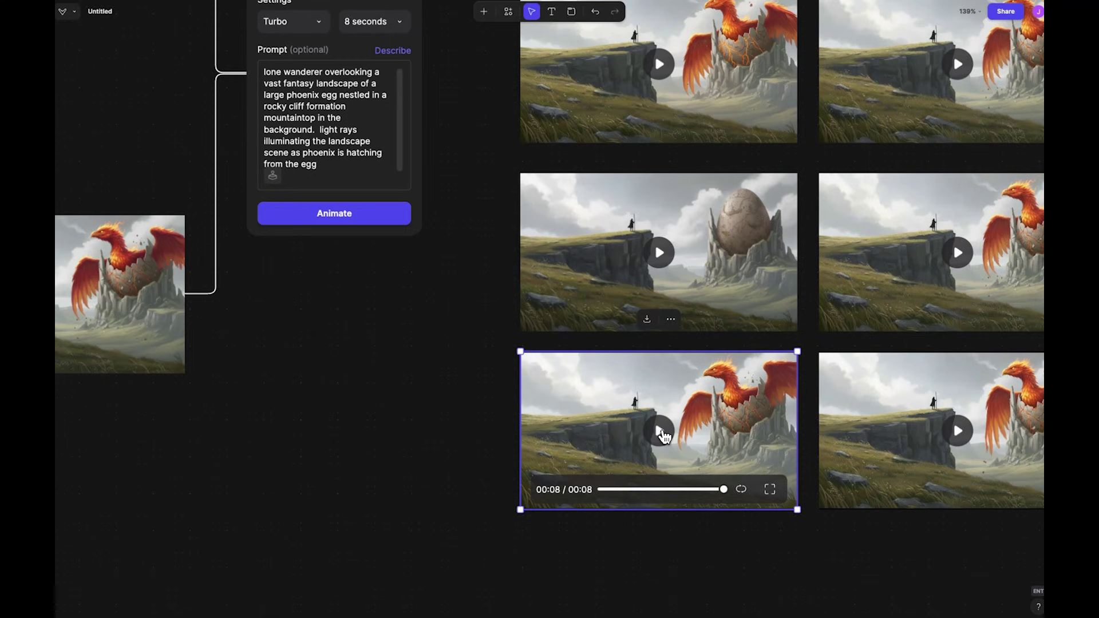
pyautogui.scroll(3, 665, 437)
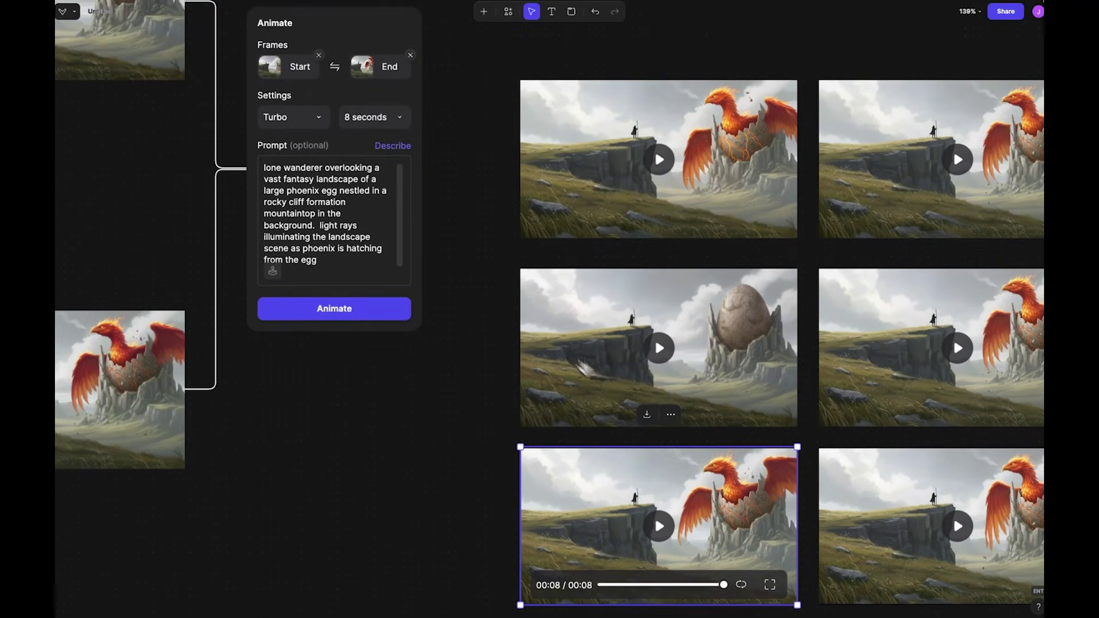
pyautogui.hscroll(6, 481, 222)
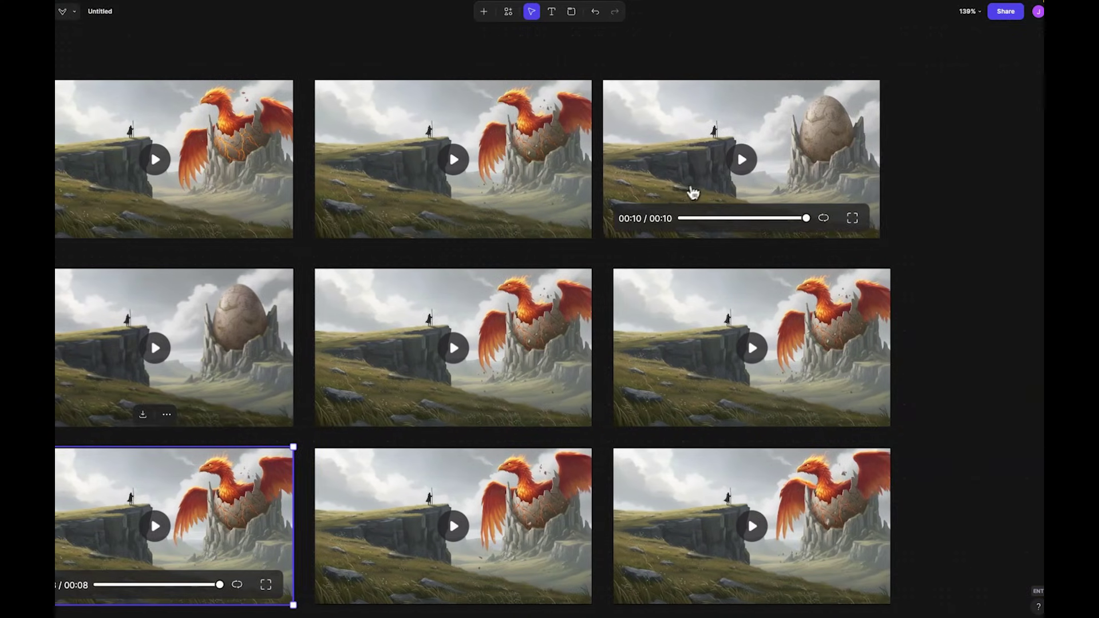
pyautogui.hscroll(-6, 321, 294)
pyautogui.scroll(-5, 363, 310)
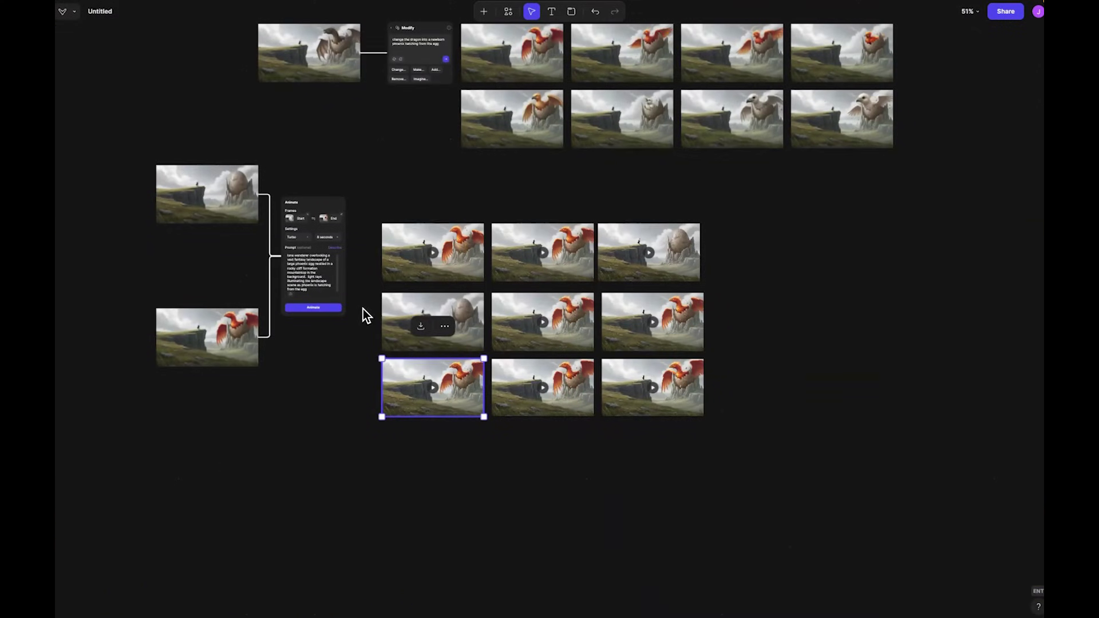
pyautogui.scroll(10, 365, 208)
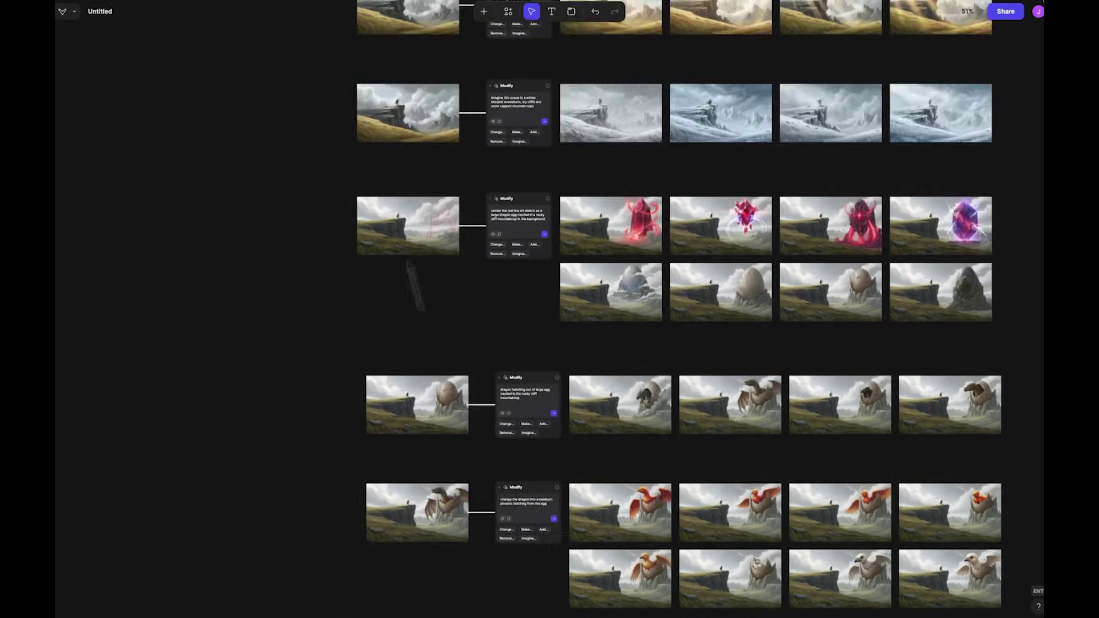
pyautogui.scroll(3, 426, 455)
pyautogui.scroll(-3, 492, 230)
pyautogui.scroll(10, 492, 229)
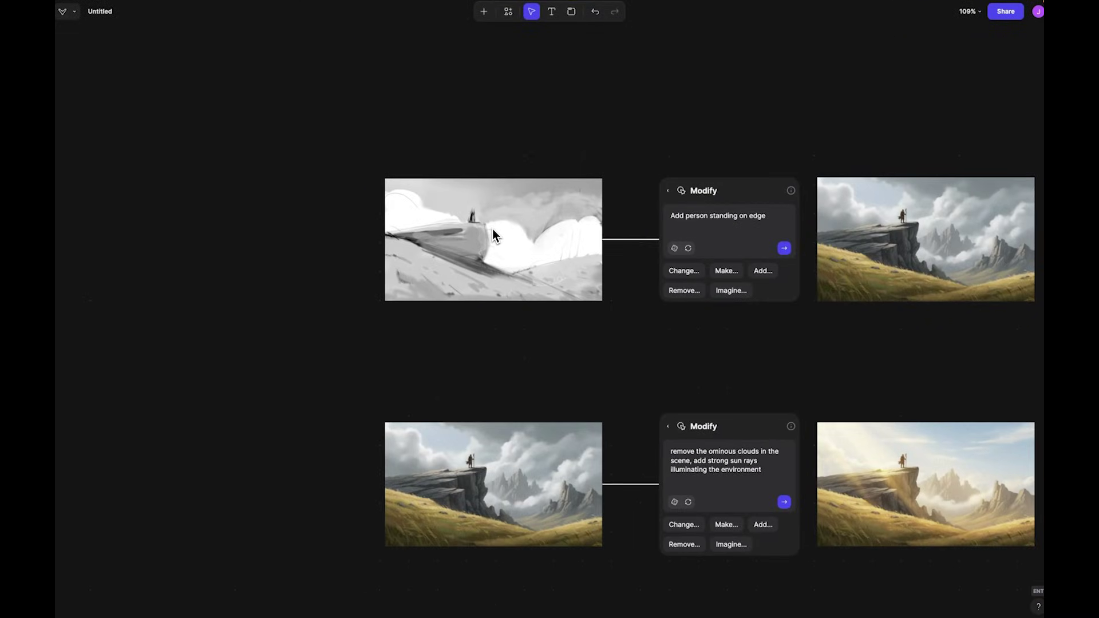
pyautogui.scroll(-3, 493, 229)
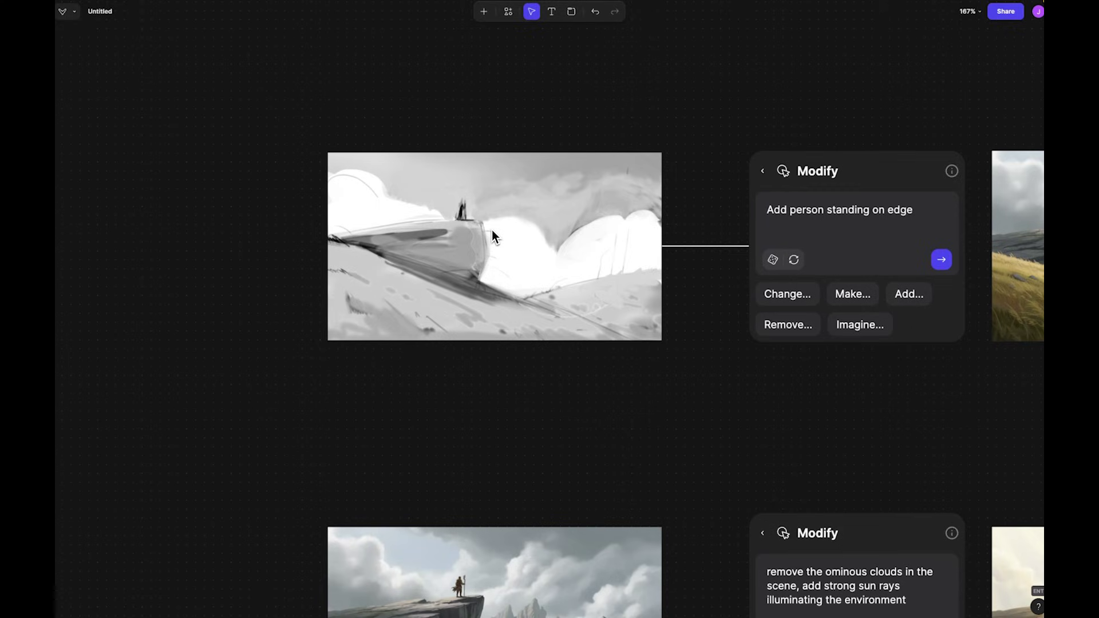
pyautogui.hscroll(10, 492, 229)
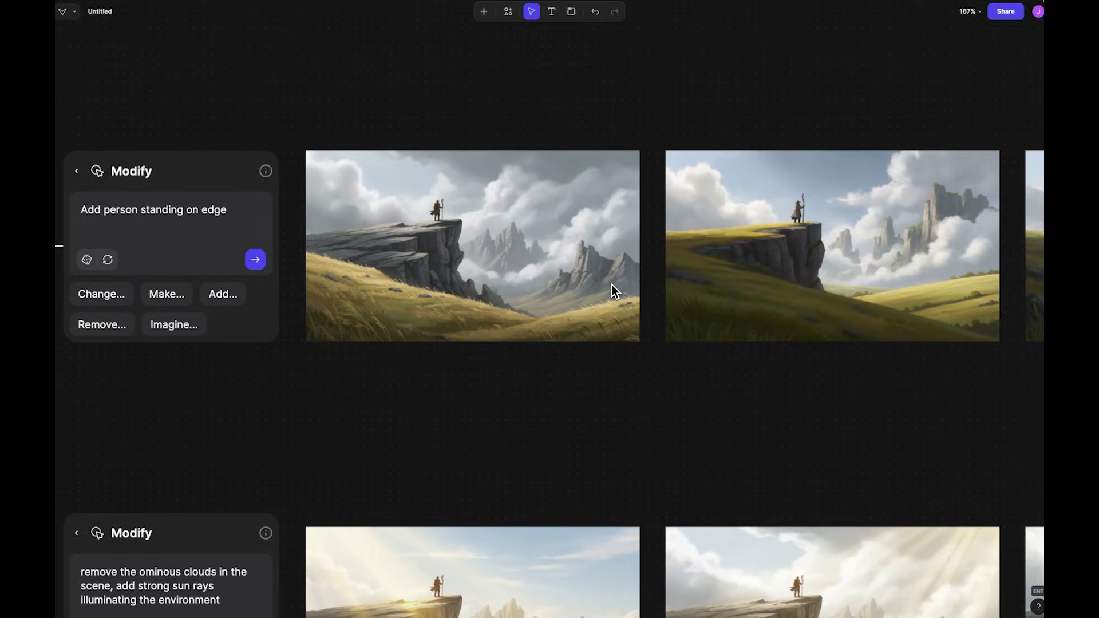
pyautogui.hscroll(6, 613, 285)
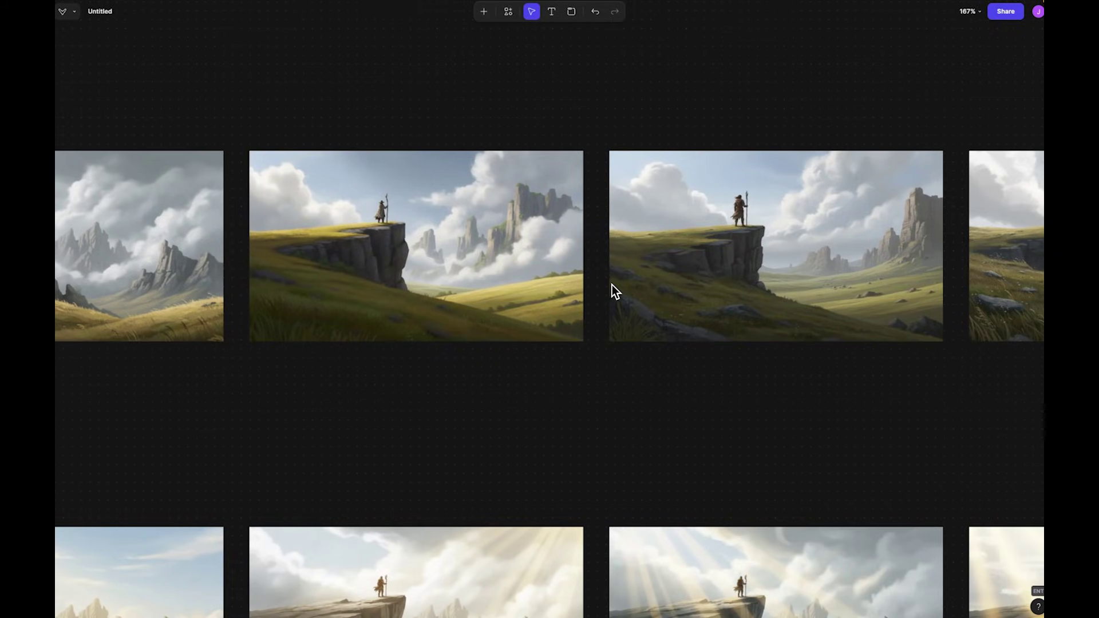
pyautogui.hscroll(2, 612, 285)
pyautogui.hscroll(-2, 611, 287)
pyautogui.scroll(-4, 612, 288)
pyautogui.hscroll(-3, 529, 380)
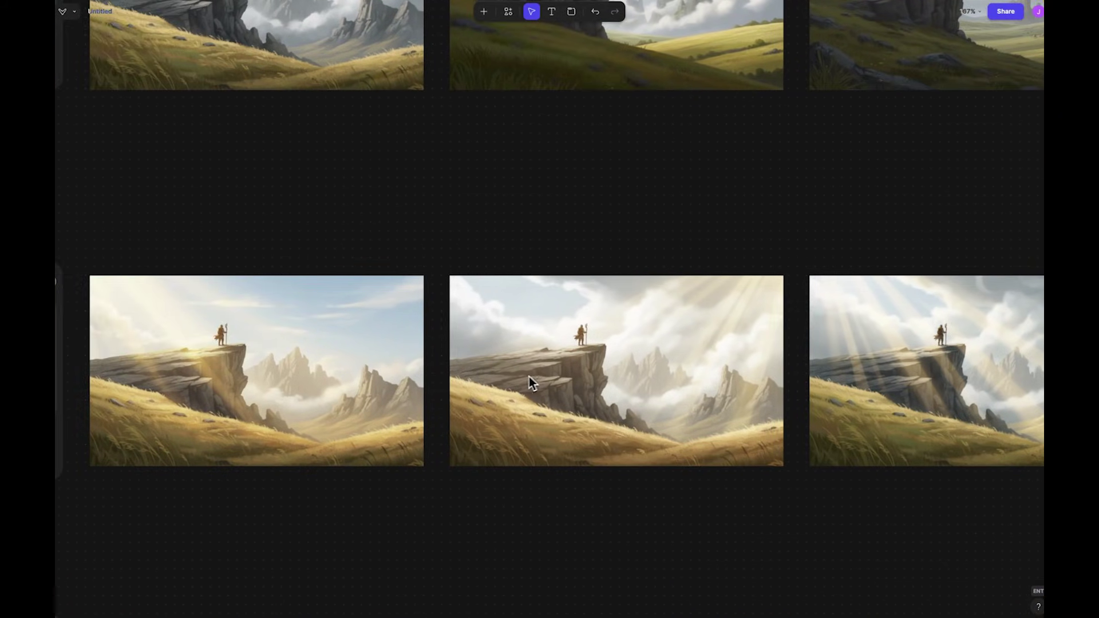
pyautogui.scroll(-6, 520, 385)
pyautogui.scroll(-1, 519, 396)
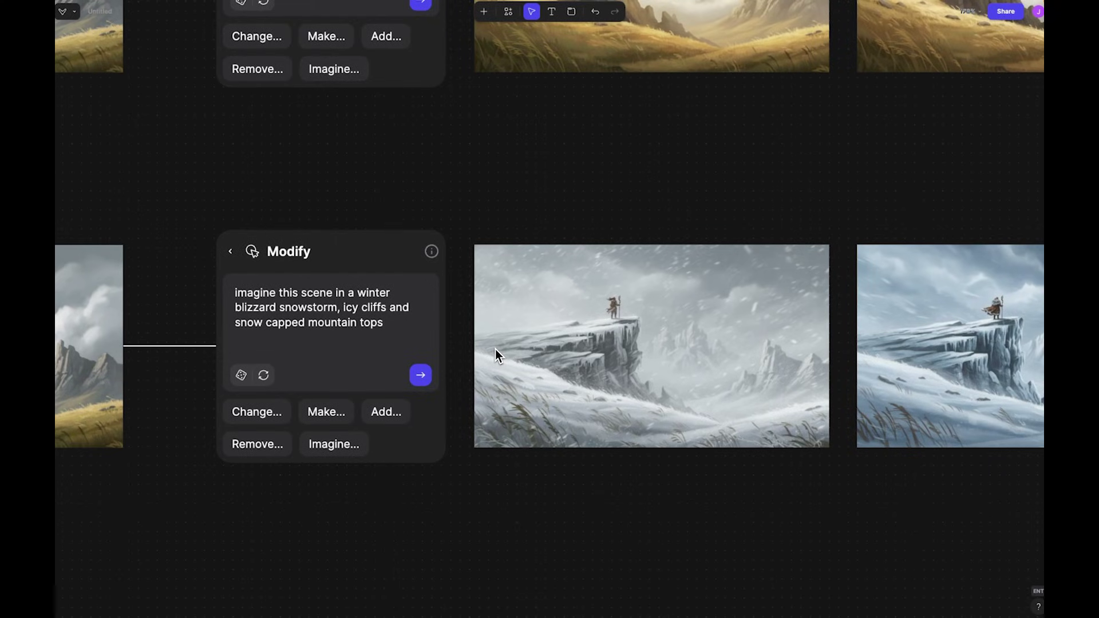
pyautogui.hscroll(10, 496, 349)
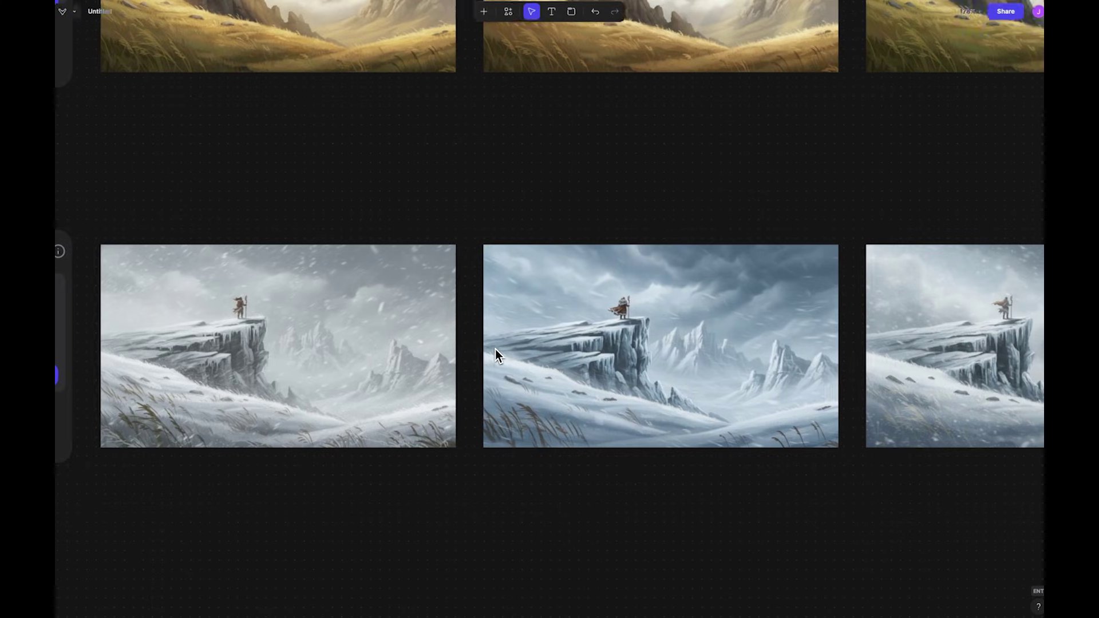
pyautogui.hscroll(5, 496, 349)
pyautogui.hscroll(-5, 495, 349)
pyautogui.hscroll(2, 496, 349)
pyautogui.scroll(3, 496, 349)
pyautogui.scroll(-10, 496, 349)
pyautogui.scroll(5, 345, 326)
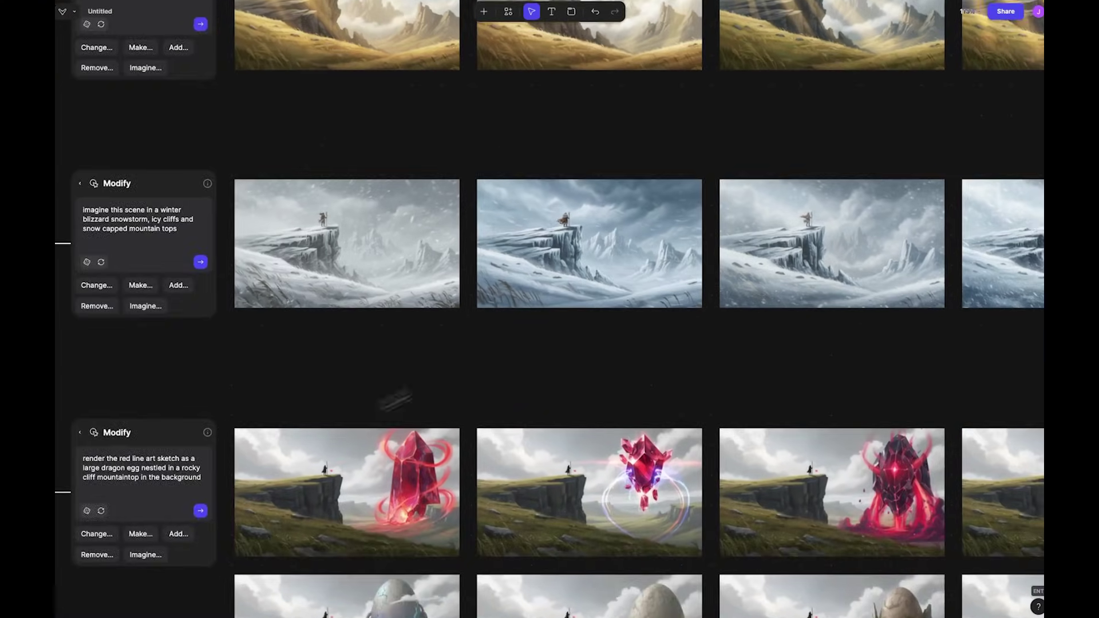
pyautogui.moveTo(345, 326); pyautogui.dragTo(526, 302)
pyautogui.scroll(5, 364, 354)
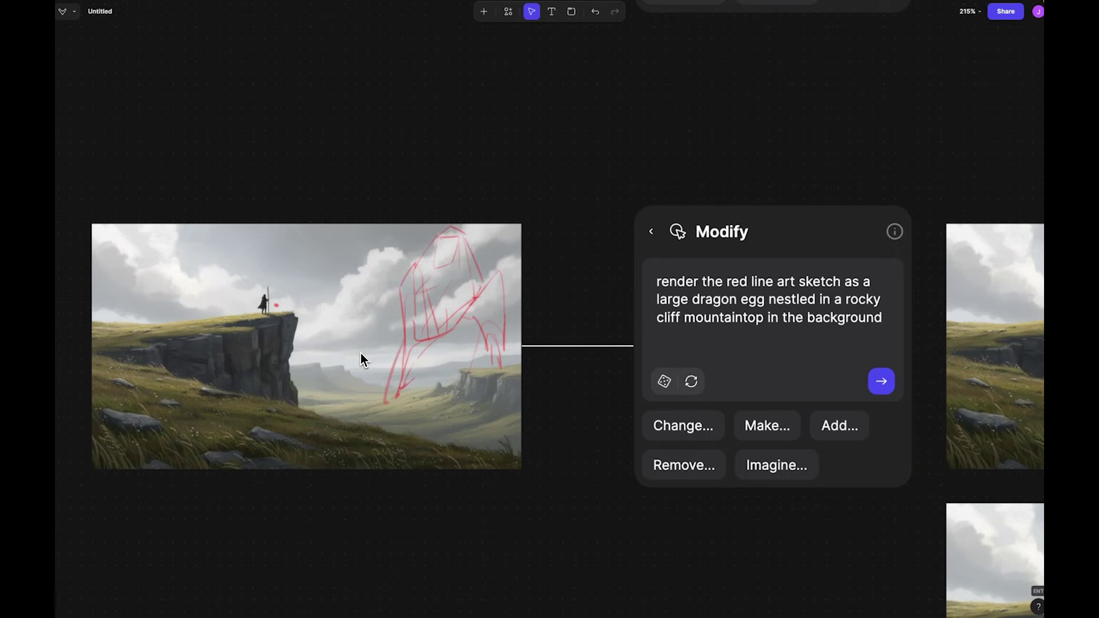
pyautogui.hscroll(15, 360, 352)
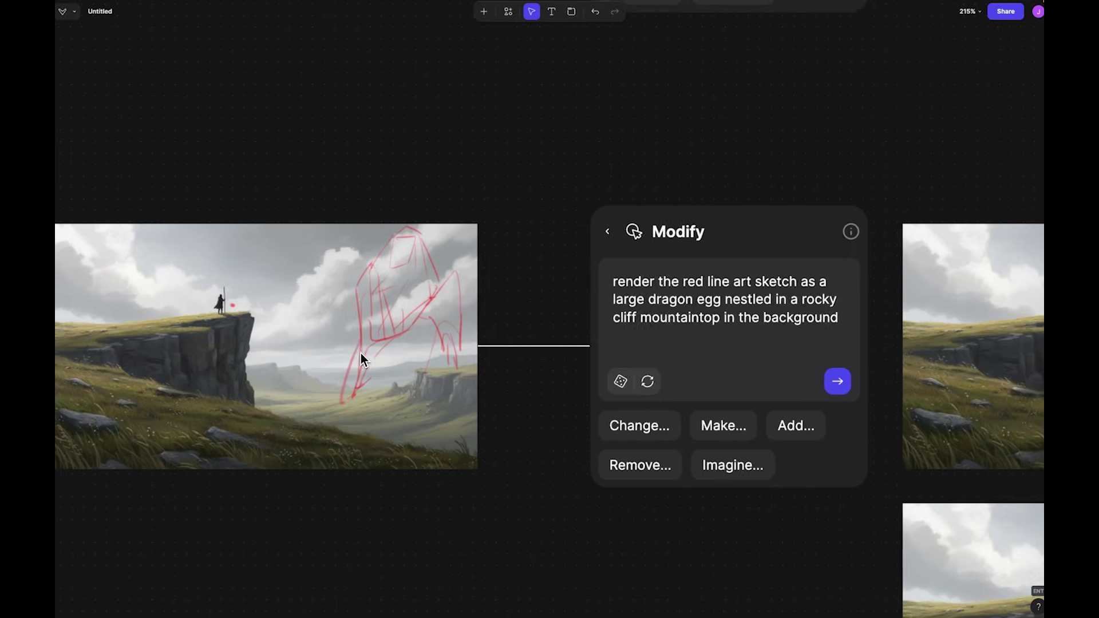
pyautogui.hscroll(11, 474, 318)
pyautogui.scroll(-3, 474, 319)
pyautogui.scroll(2, 474, 318)
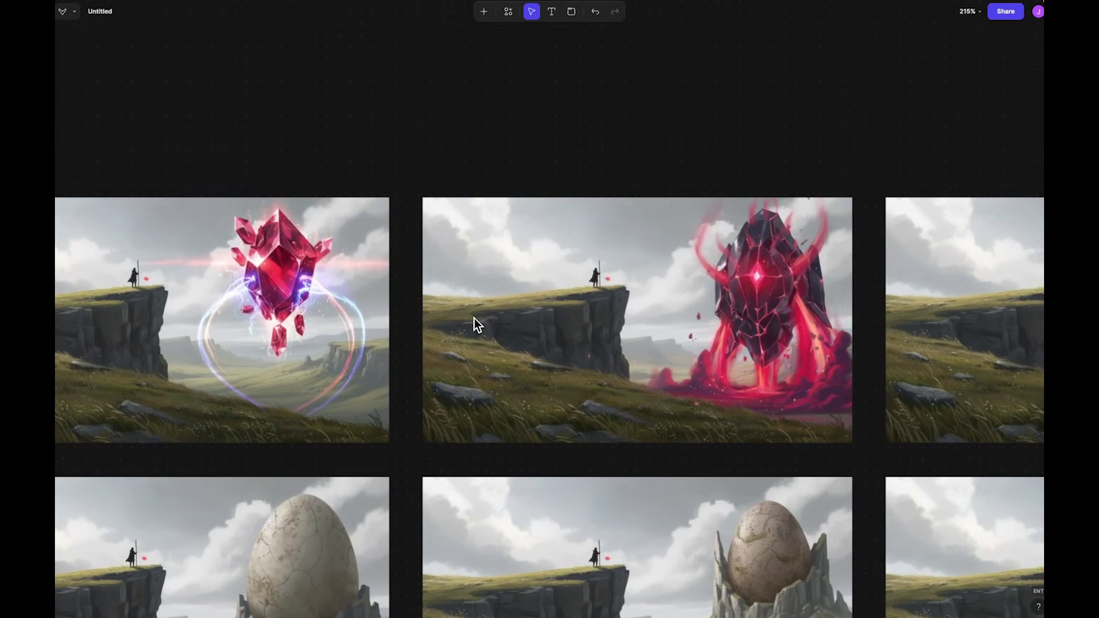
pyautogui.hscroll(4, 474, 318)
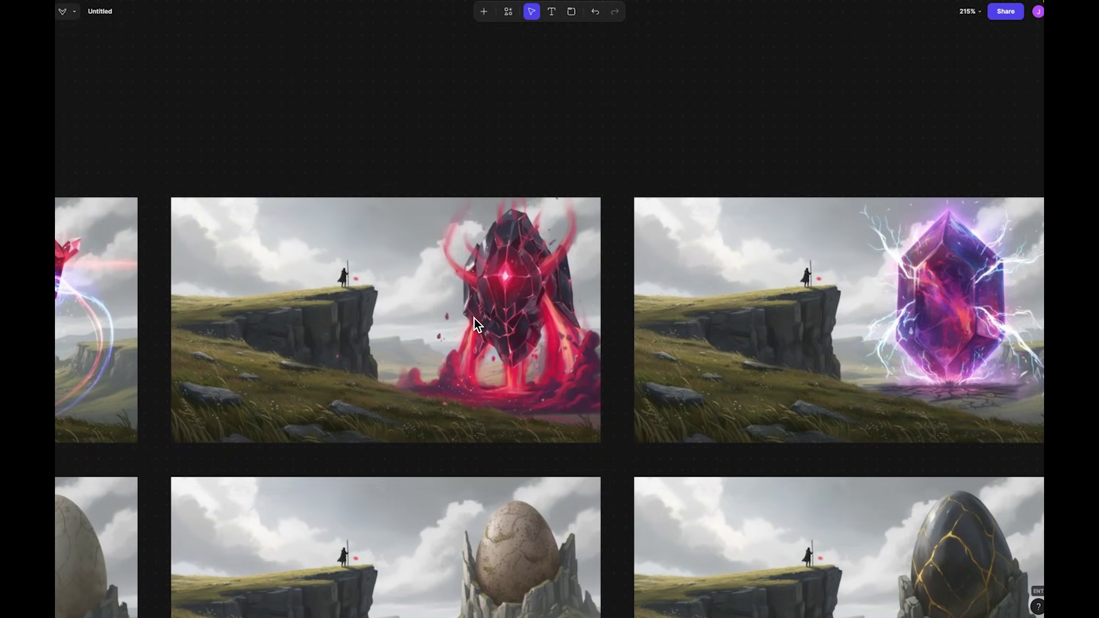
pyautogui.scroll(-3, 474, 318)
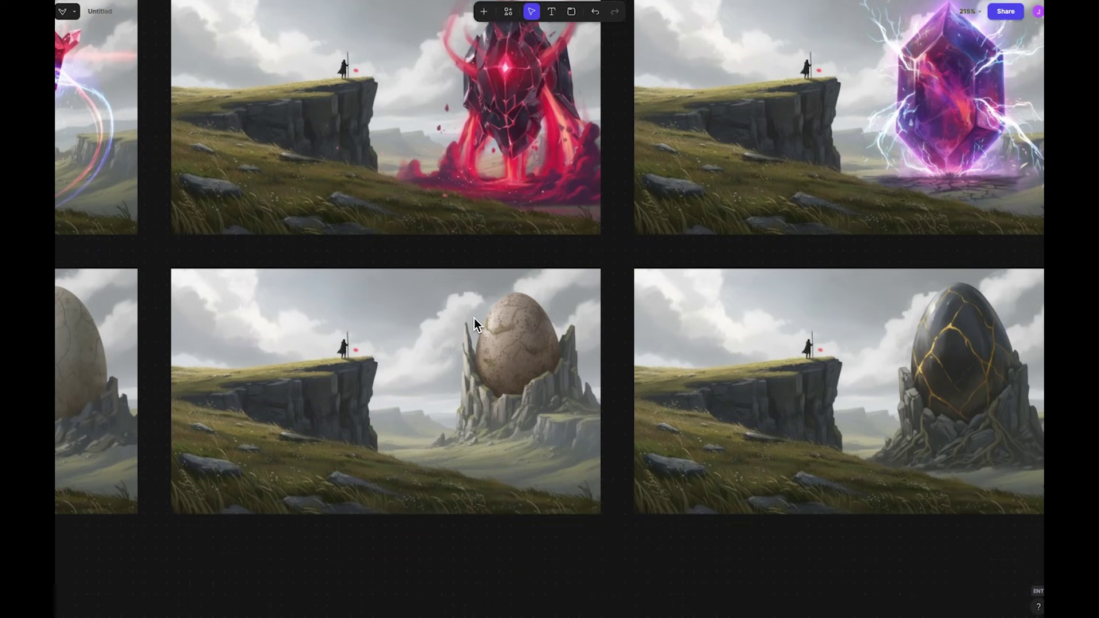
pyautogui.hscroll(-8, 474, 318)
pyautogui.hscroll(-7, 473, 318)
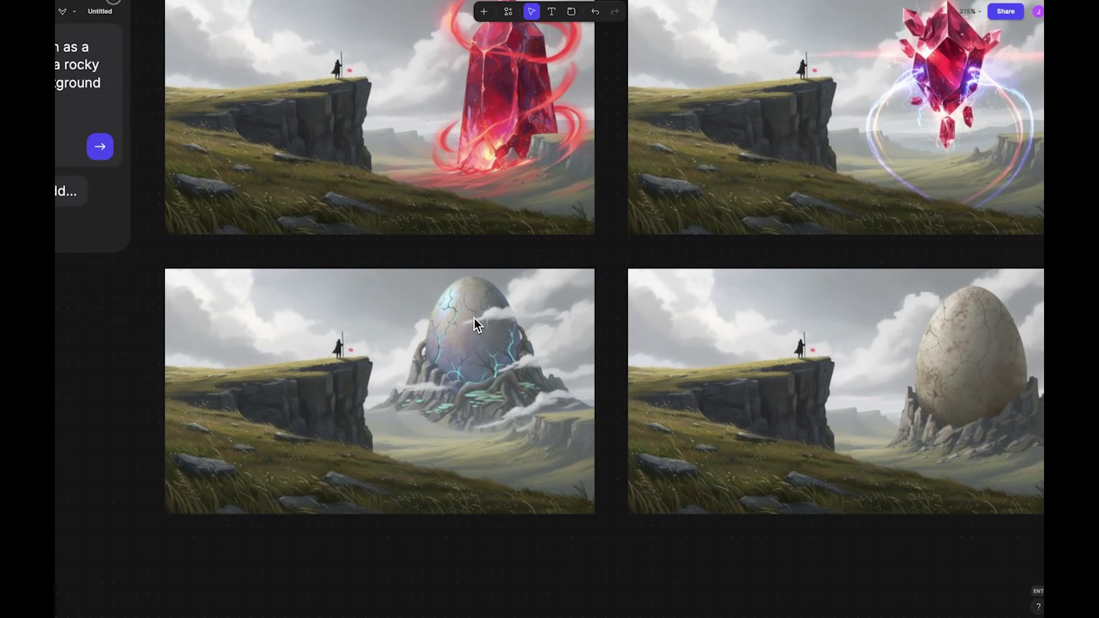
pyautogui.hscroll(4, 474, 320)
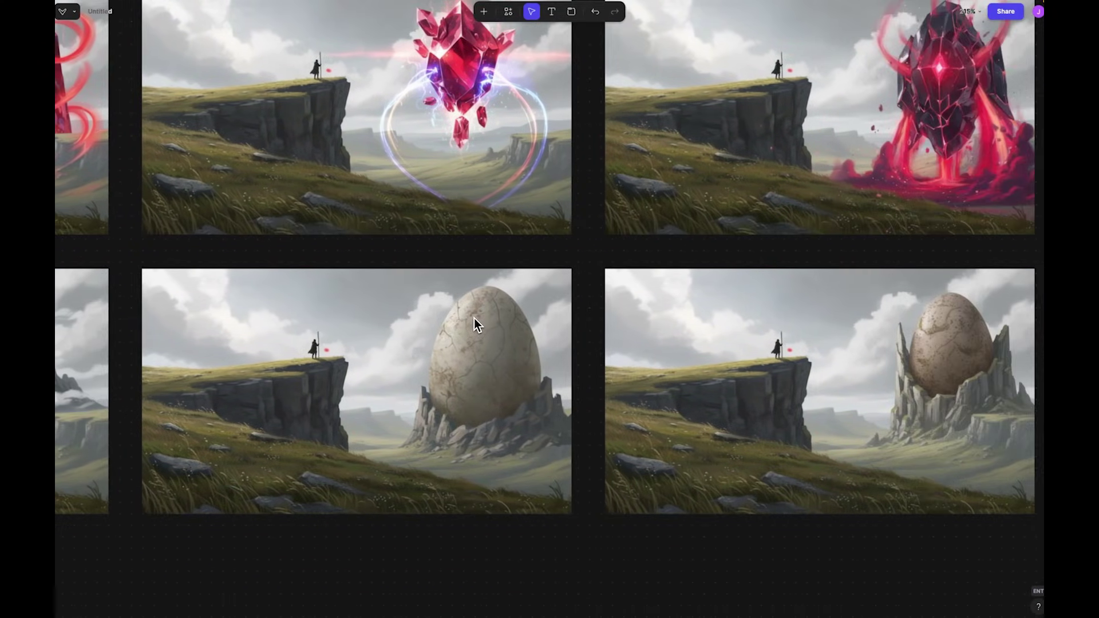
pyautogui.hscroll(8, 474, 318)
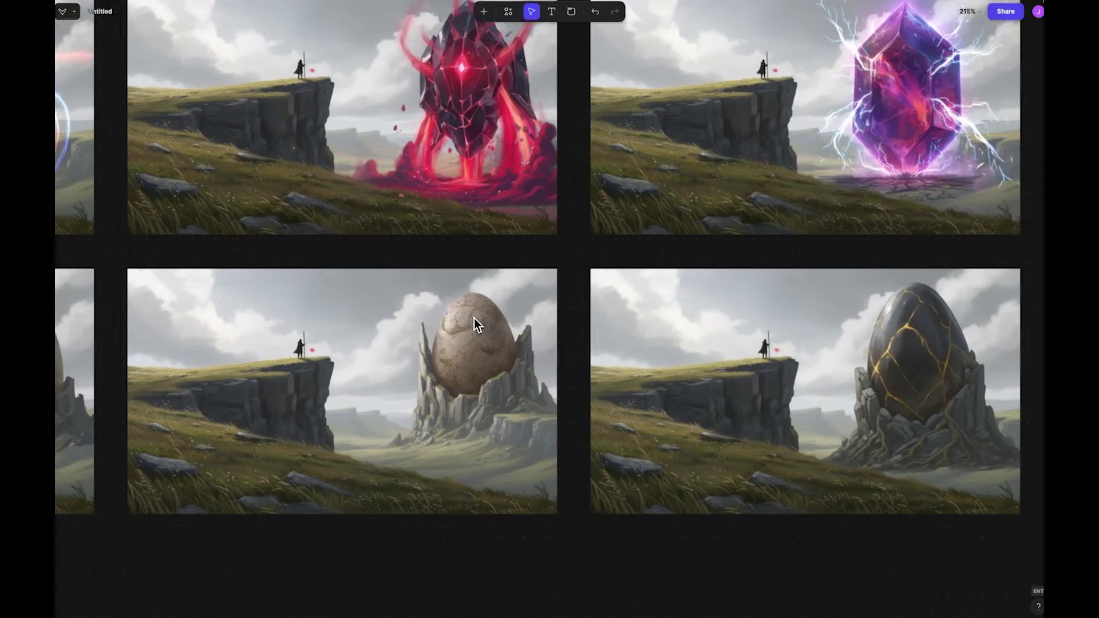
pyautogui.scroll(-5, 473, 318)
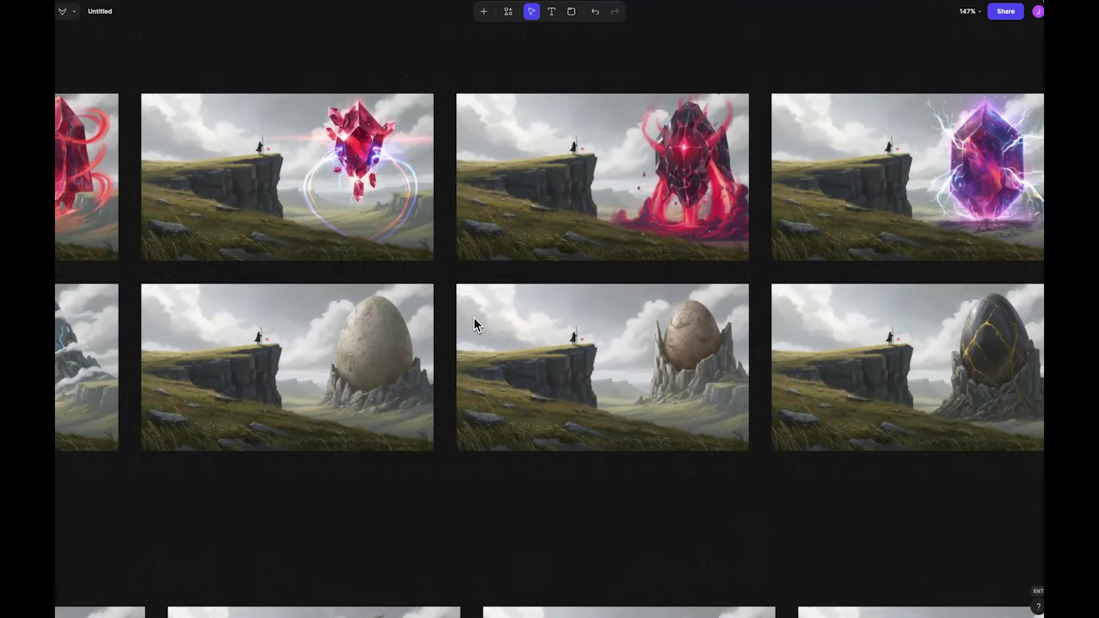
pyautogui.scroll(-5, 473, 318)
pyautogui.hscroll(-5, 393, 412)
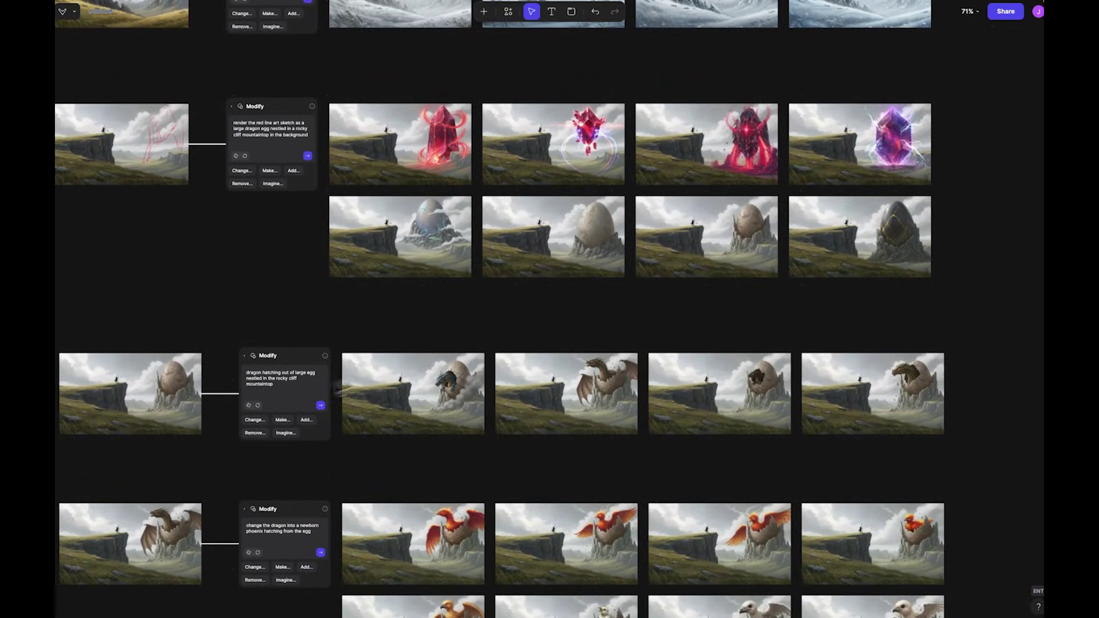
pyautogui.scroll(8, 285, 399)
pyautogui.hscroll(3, 282, 399)
pyautogui.hscroll(5, 696, 364)
pyautogui.scroll(-3, 503, 277)
pyautogui.scroll(-5, 503, 277)
pyautogui.hscroll(-5, 404, 347)
pyautogui.scroll(3, 420, 341)
pyautogui.hscroll(5, 385, 362)
pyautogui.hscroll(5, 455, 308)
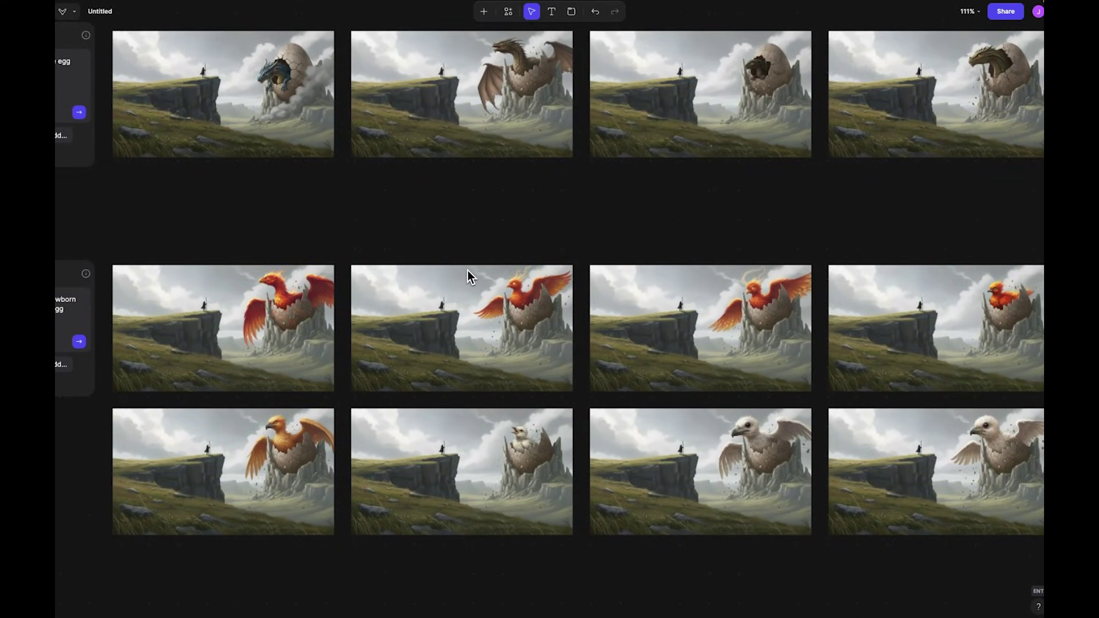
pyautogui.scroll(-5, 466, 277)
pyautogui.hscroll(-5, 466, 277)
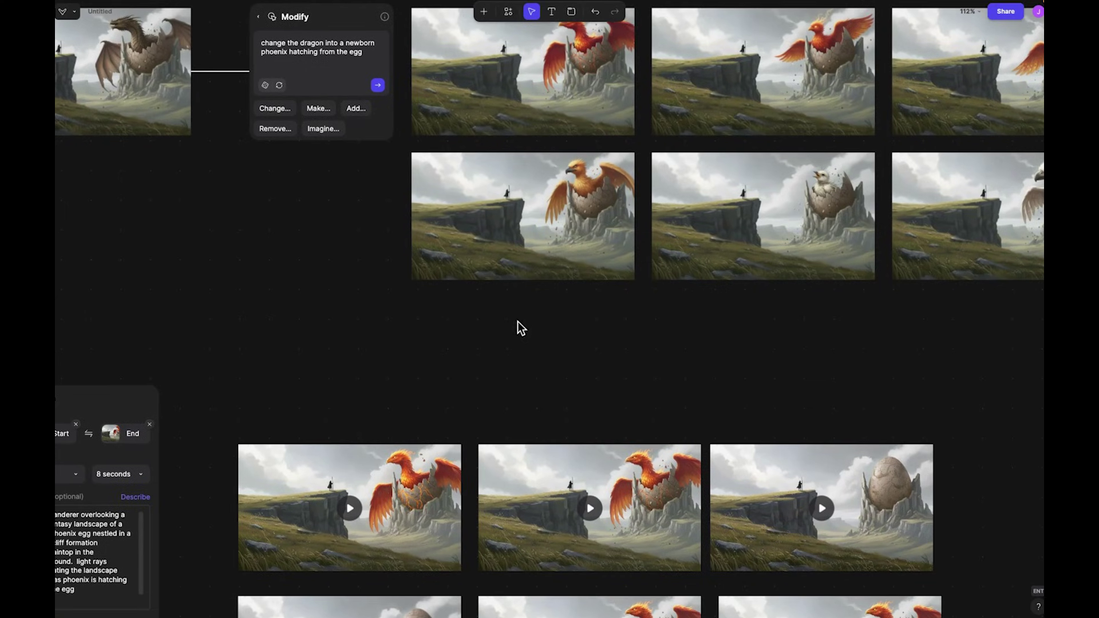
pyautogui.scroll(-5, 538, 316)
pyautogui.hscroll(-5, 538, 317)
pyautogui.hscroll(3, 558, 311)
pyautogui.moveTo(641, 316)
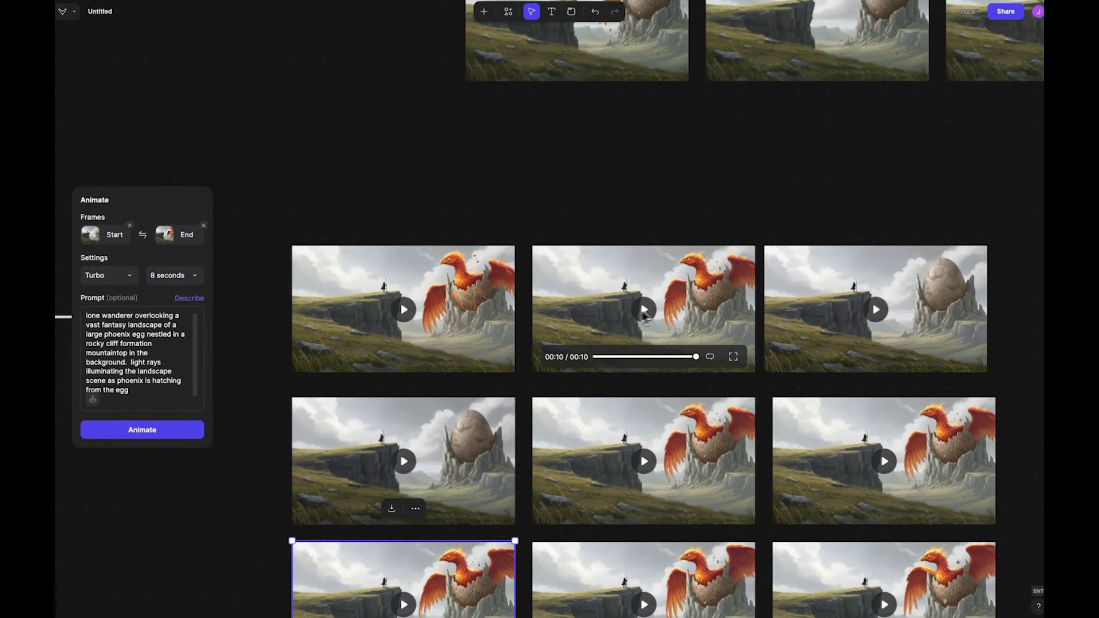
pyautogui.click(412, 320)
pyautogui.scroll(-3, 705, 578)
pyautogui.hscroll(1, 705, 578)
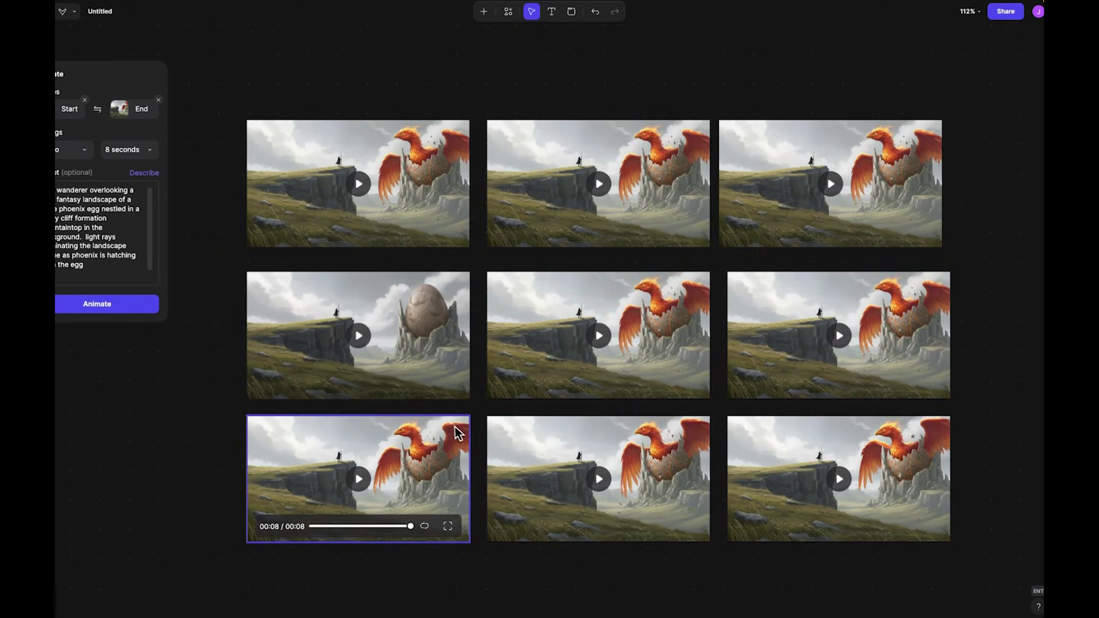
pyautogui.click(428, 350)
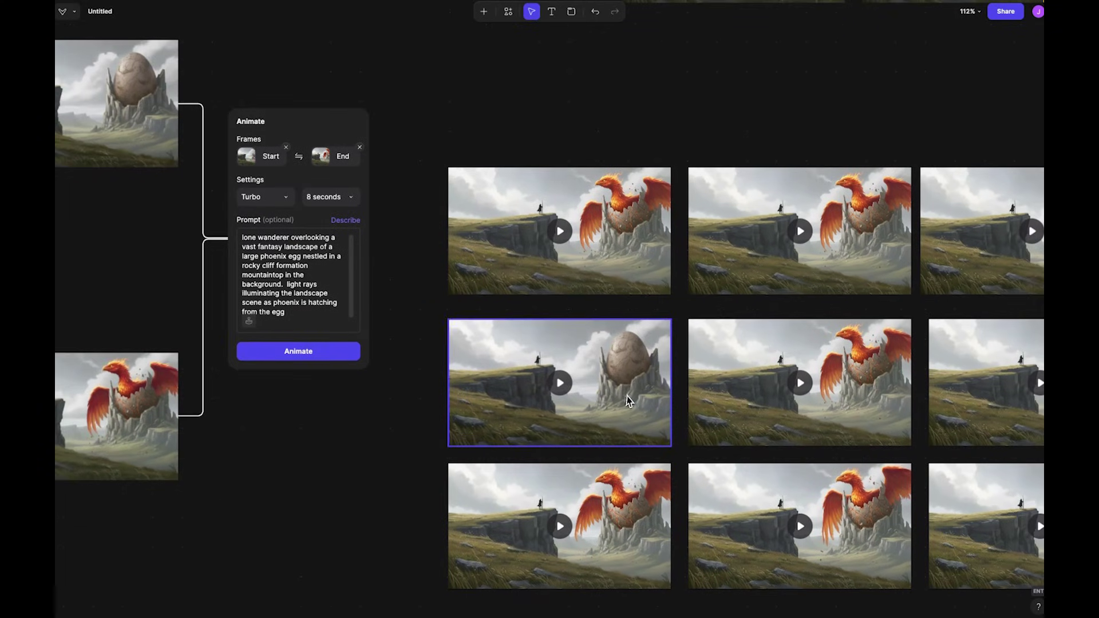